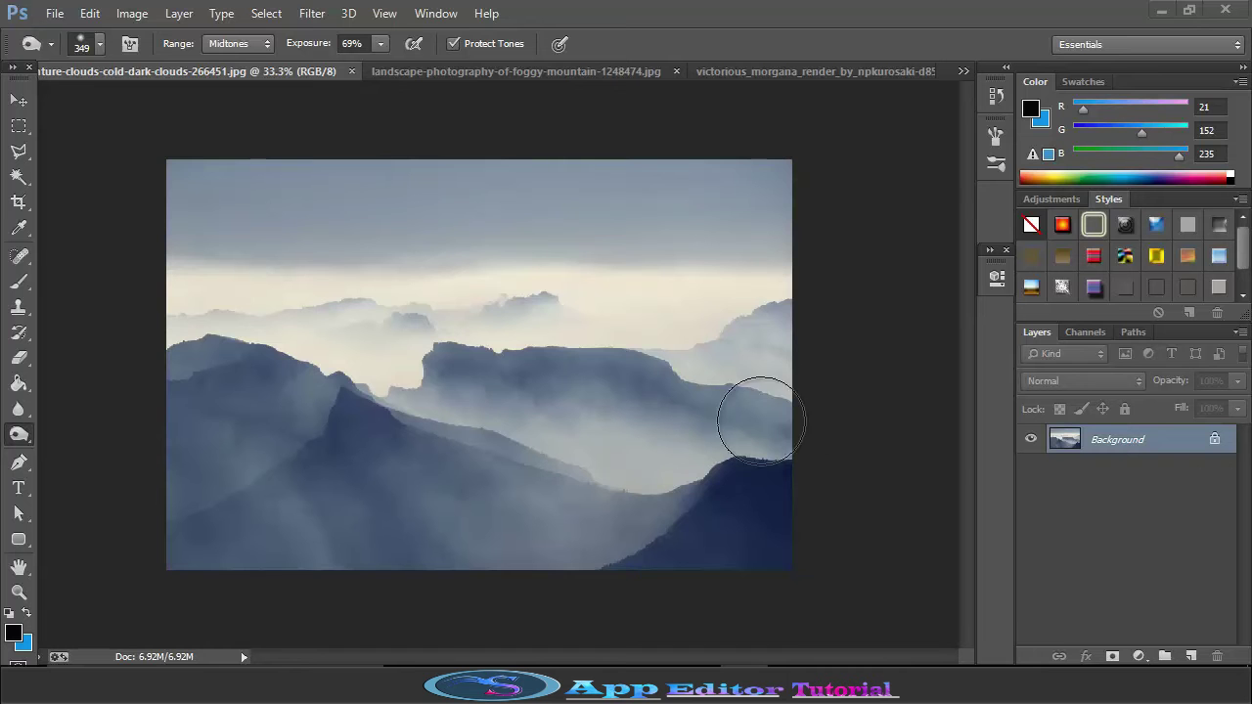
pyautogui.click(496, 74)
pyautogui.click(742, 70)
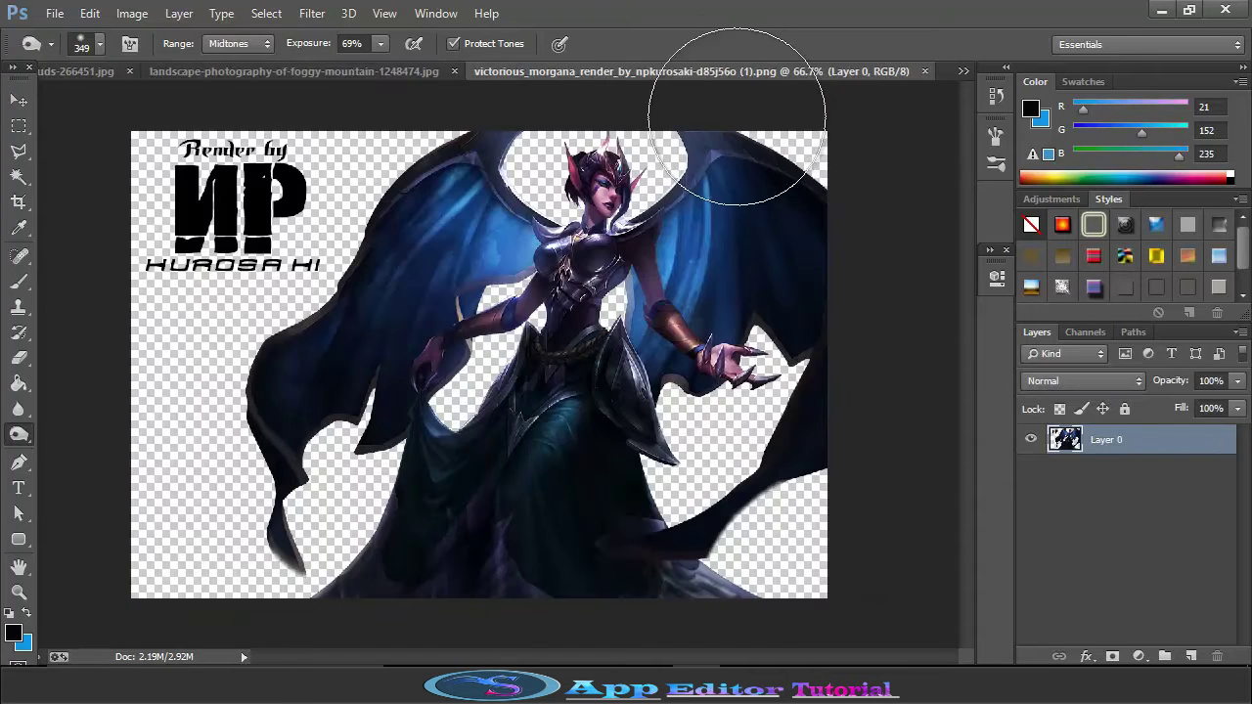
pyautogui.click(380, 69)
pyautogui.click(186, 75)
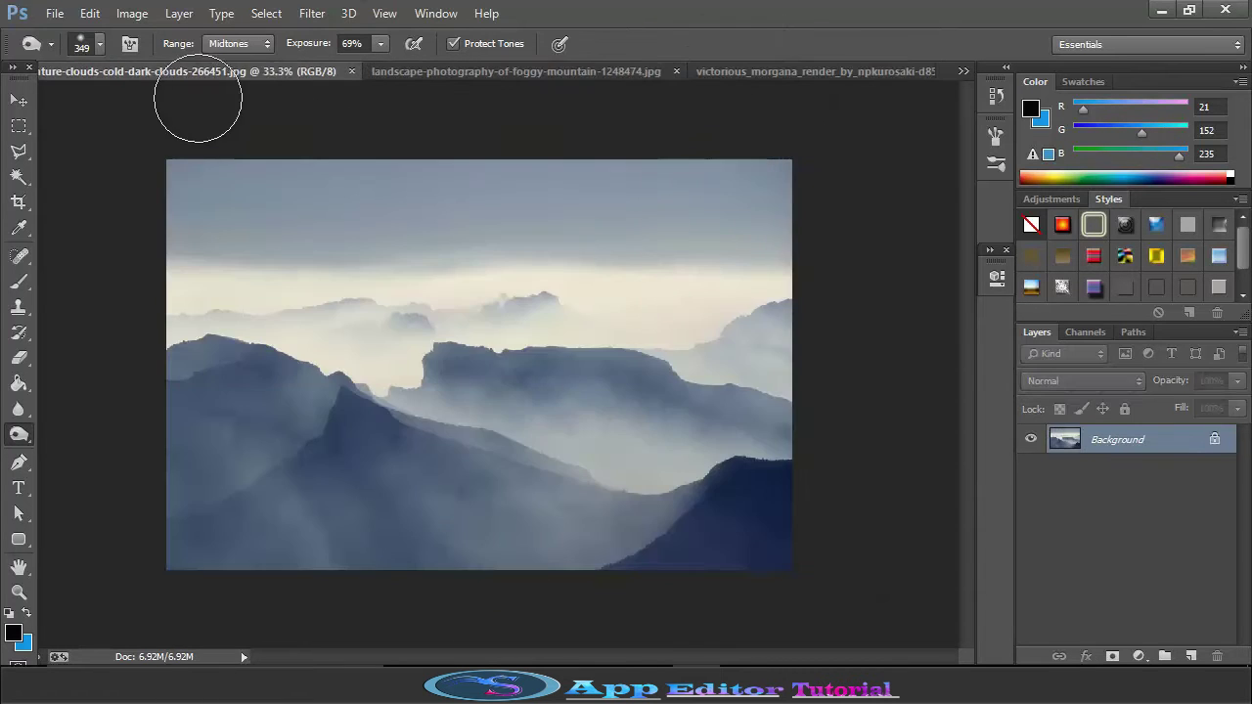
# - Erase the render credit logo from the winged character image using the Eraser at a size of 135 px
pyautogui.click(794, 74)
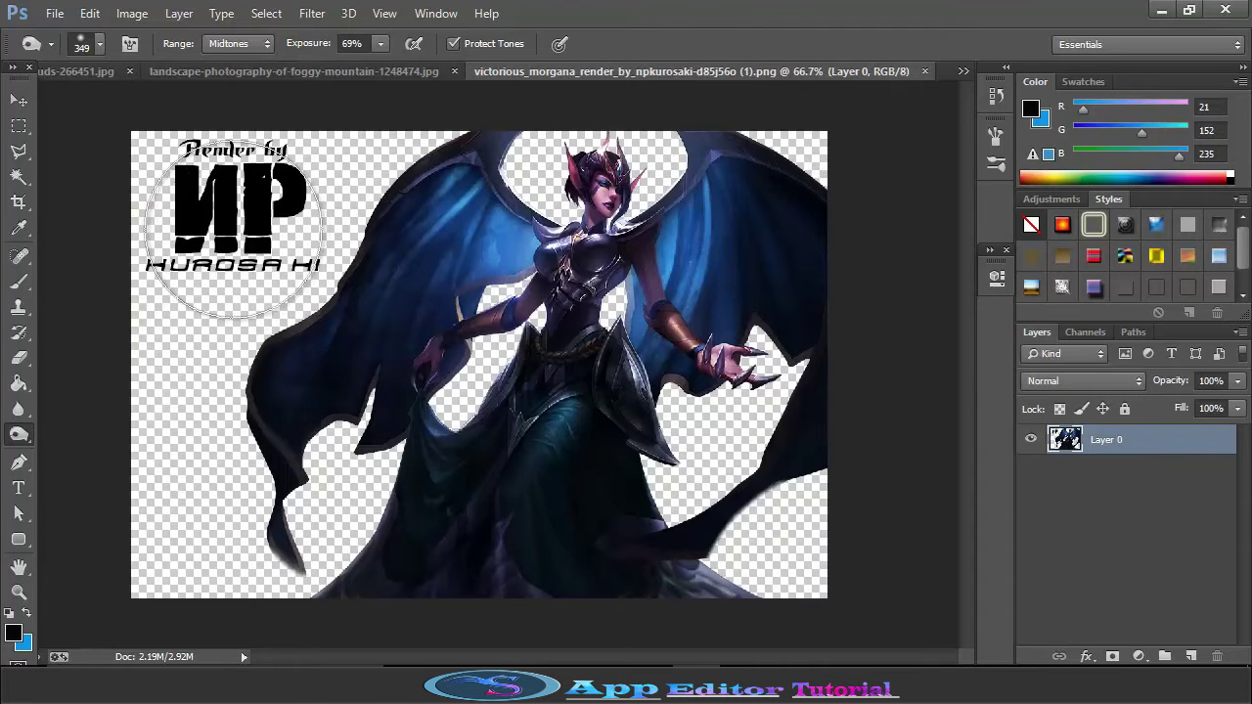
pyautogui.click(19, 357)
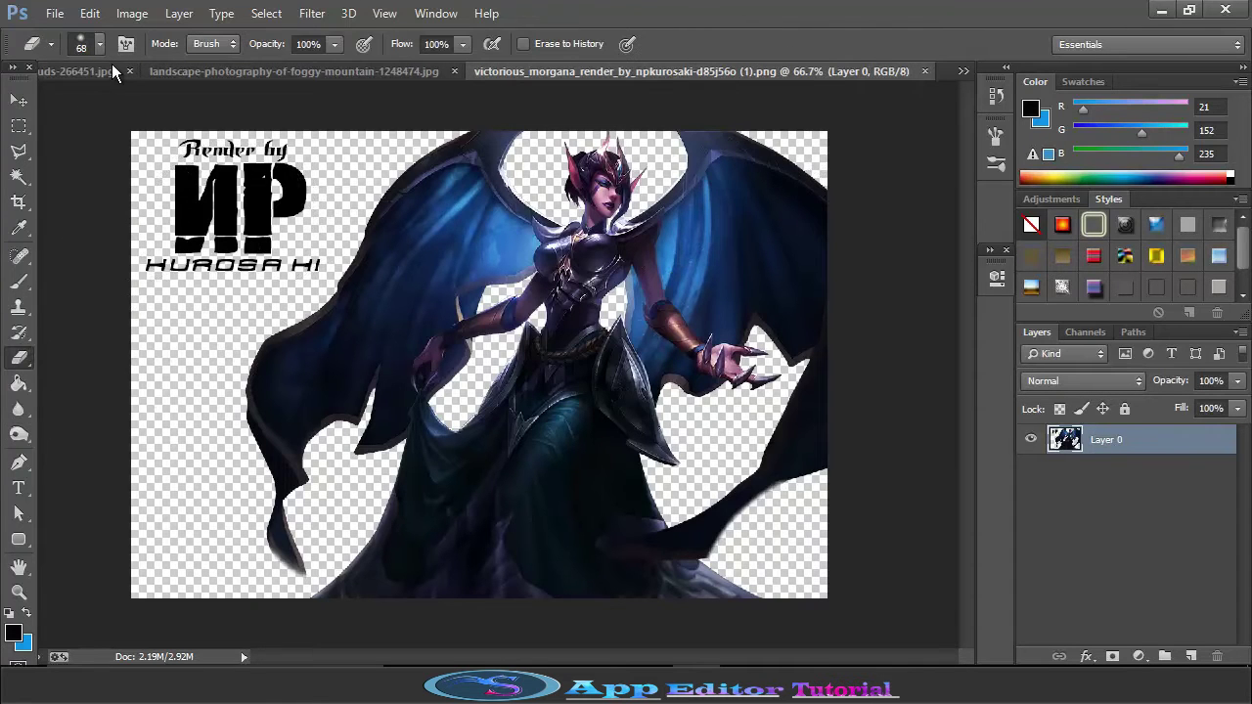
pyautogui.click(99, 45)
pyautogui.click(174, 105)
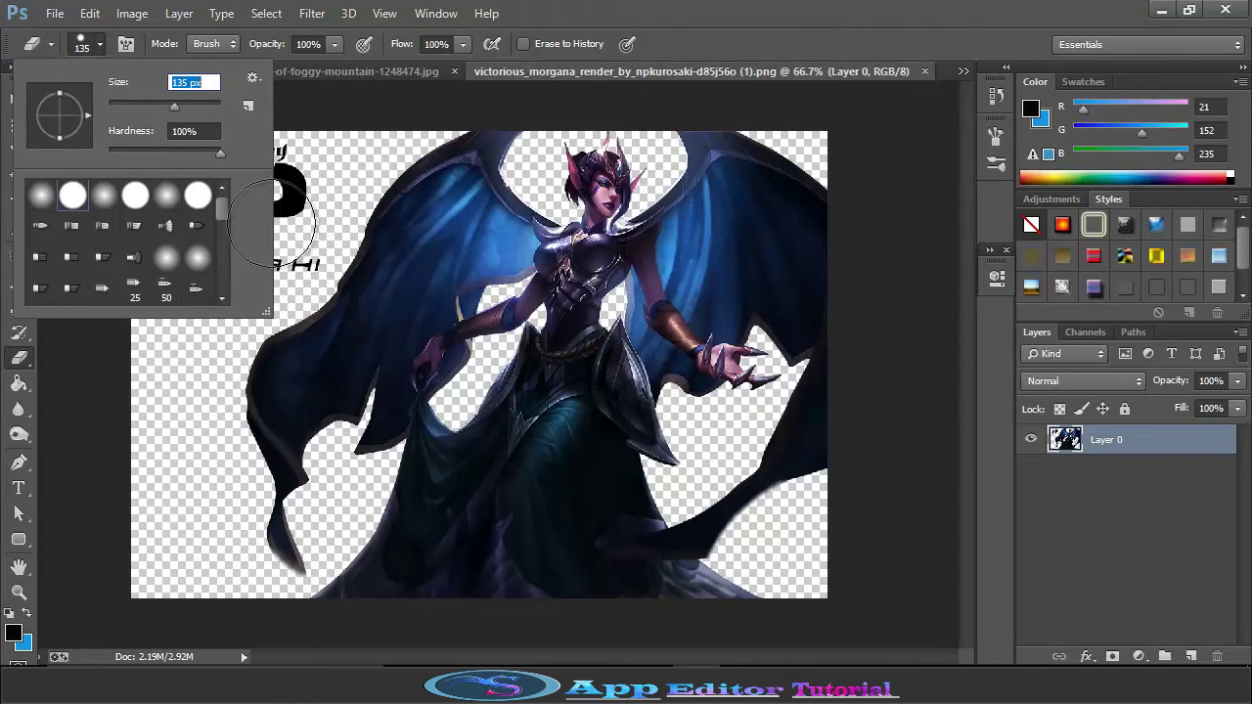
pyautogui.moveTo(308, 196)
pyautogui.mouseDown()
pyautogui.moveTo(296, 248)
pyautogui.moveTo(202, 242)
pyautogui.moveTo(154, 208)
pyautogui.moveTo(223, 173)
pyautogui.moveTo(203, 153)
pyautogui.moveTo(155, 248)
pyautogui.moveTo(136, 217)
pyautogui.mouseUp()
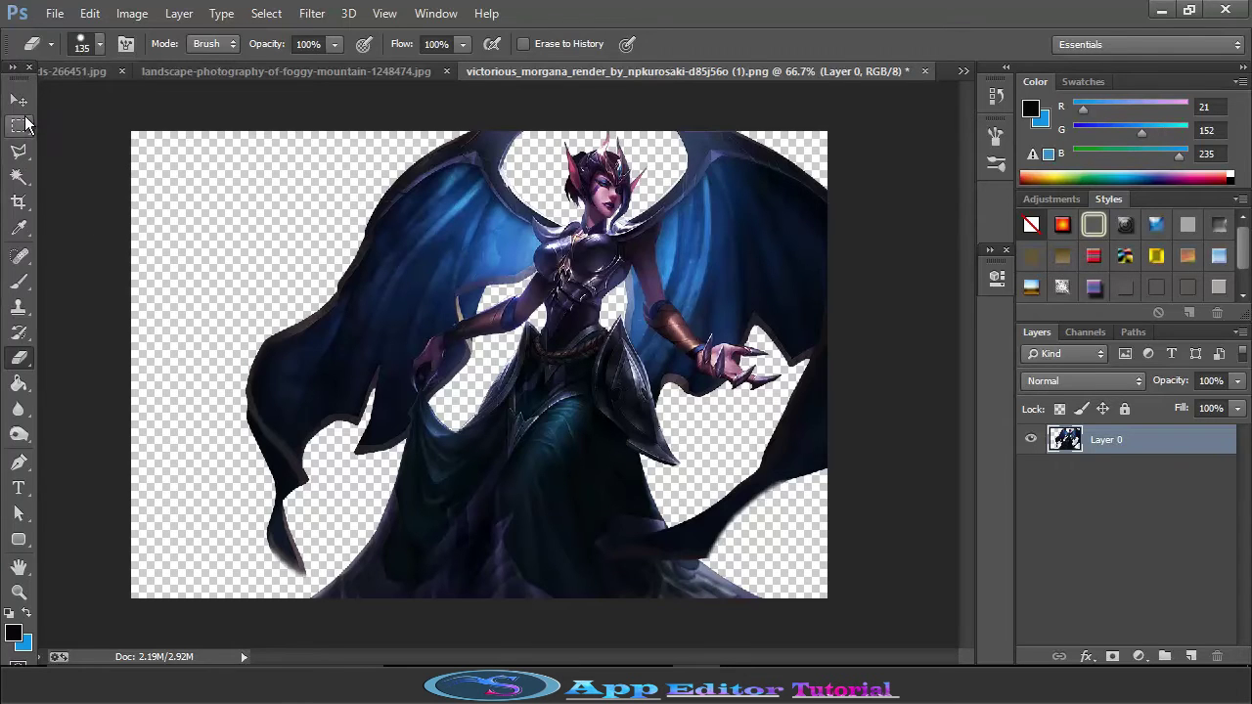
# - Move the winged character into the dark clouds image and enlarge it to the full canvas height against the right edge
pyautogui.click(19, 100)
pyautogui.moveTo(418, 213); pyautogui.dragTo(481, 356)
pyautogui.moveTo(575, 370); pyautogui.dragTo(735, 399)
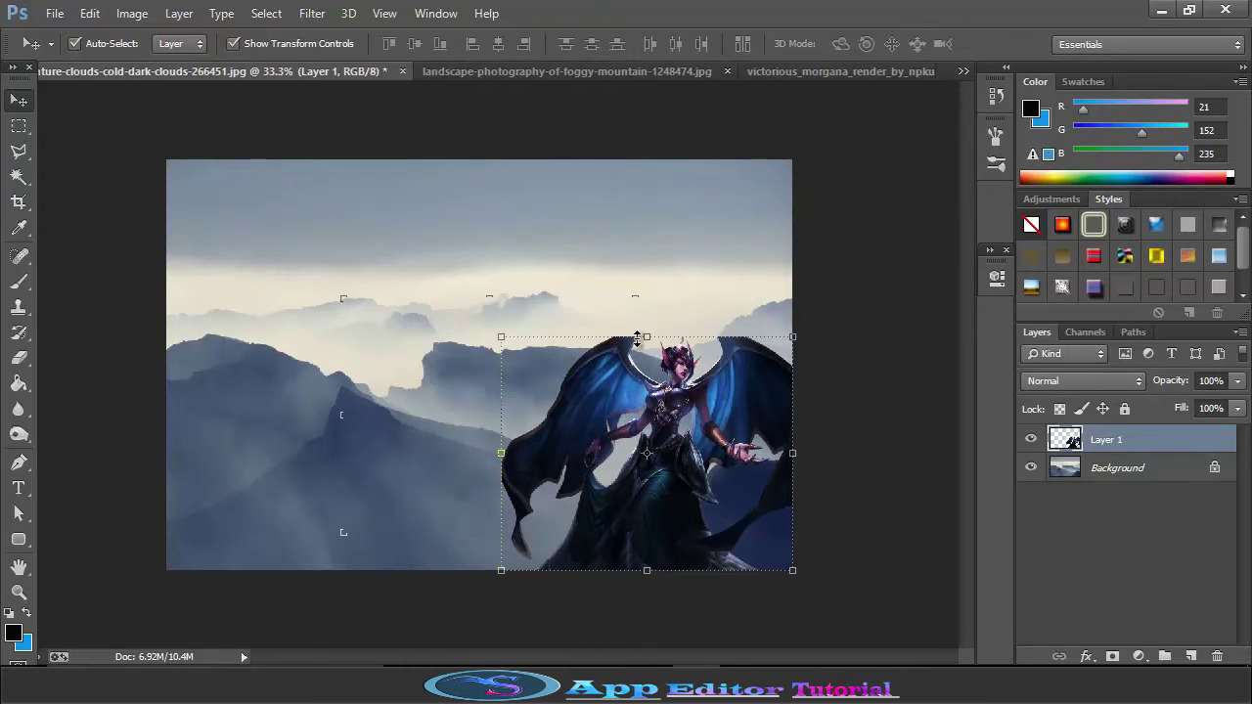
pyautogui.click(501, 337)
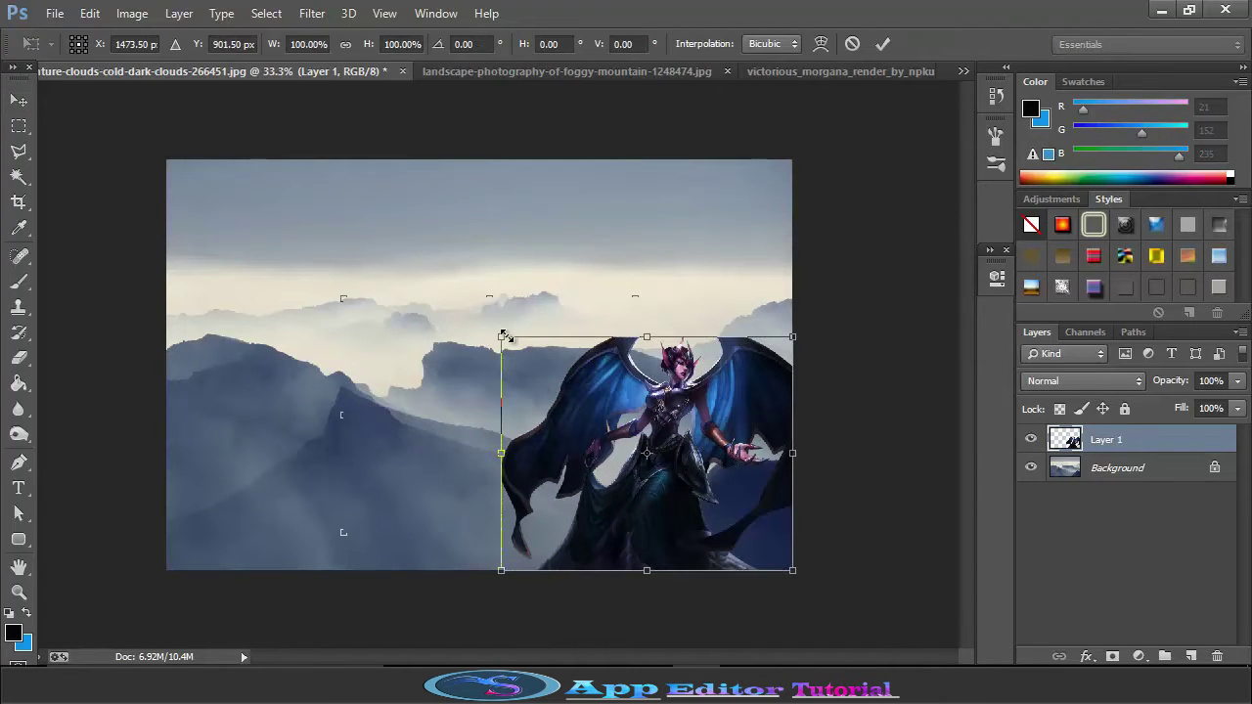
pyautogui.moveTo(503, 331); pyautogui.dragTo(308, 119)
pyautogui.click(881, 45)
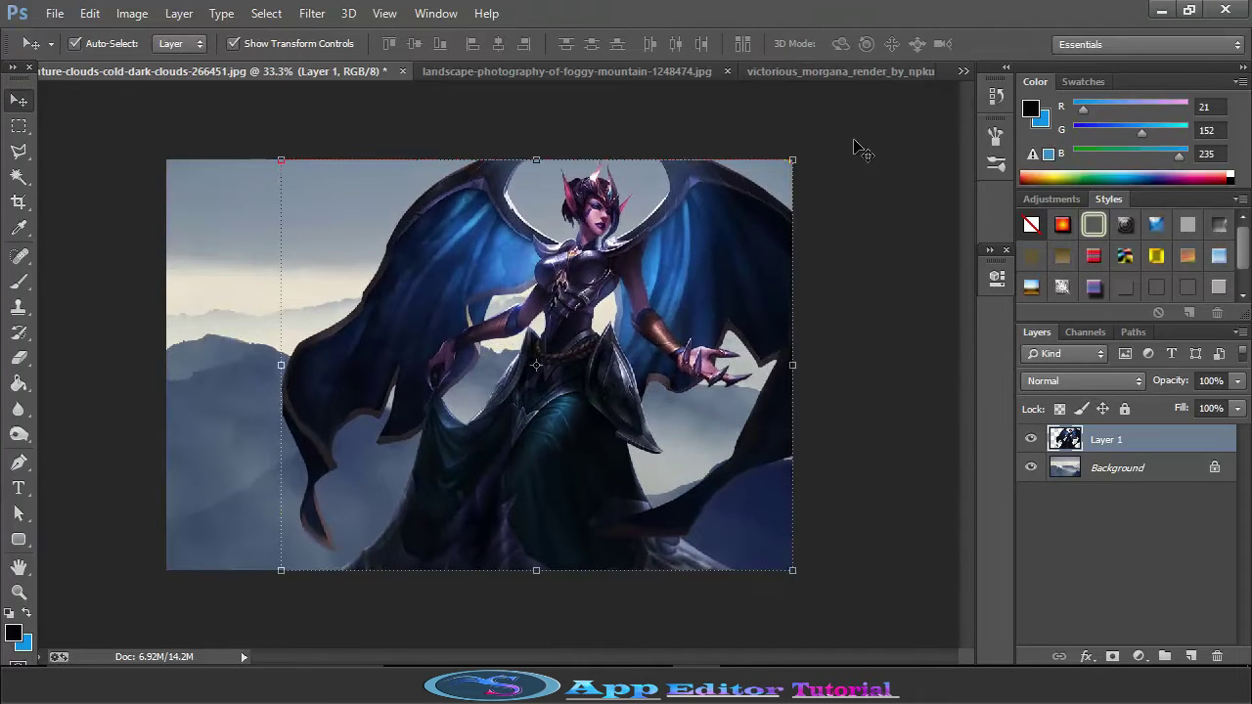
# - Duplicate the Background layer and add an empty layer directly above the copy
pyautogui.click(1118, 470)
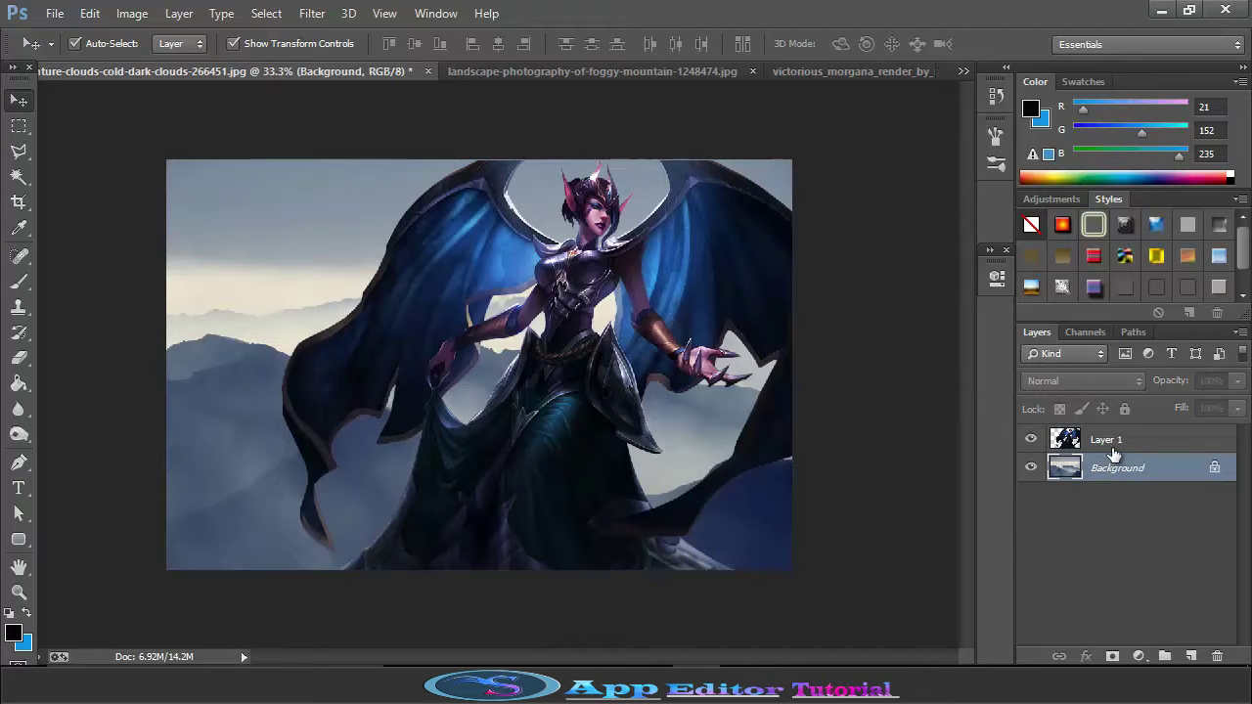
pyautogui.hotkey('ctrl', 'j')
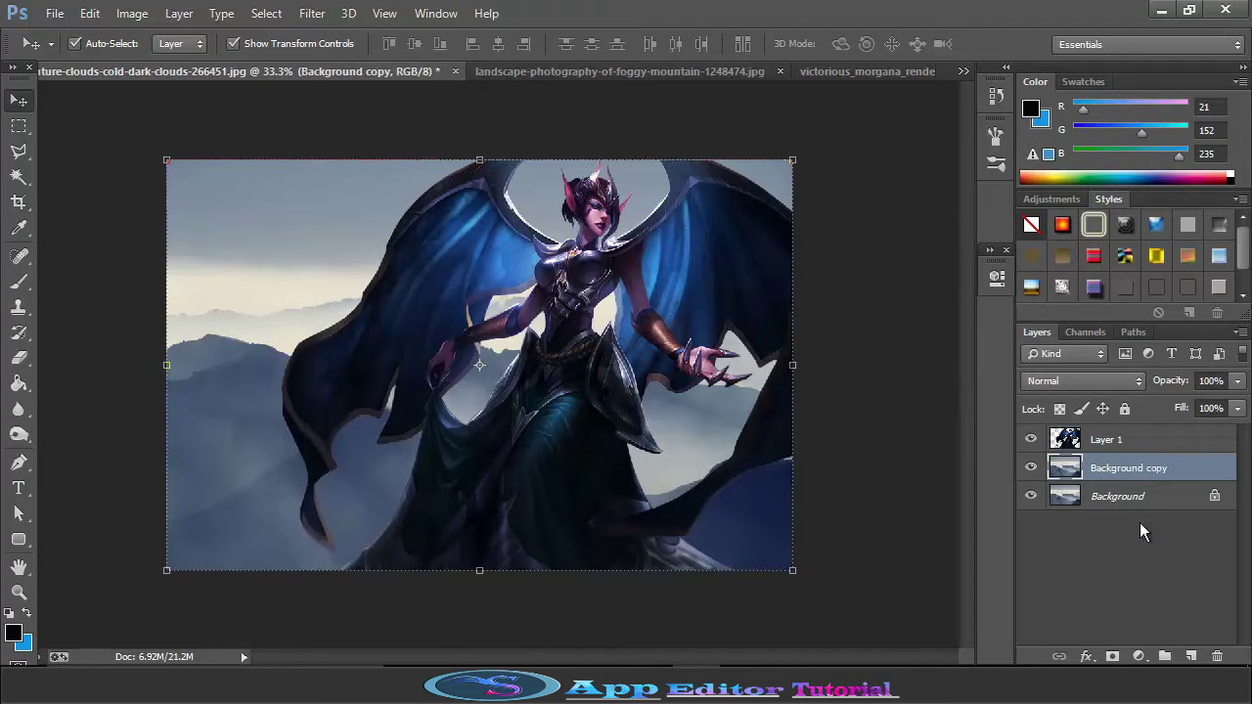
pyautogui.click(1189, 657)
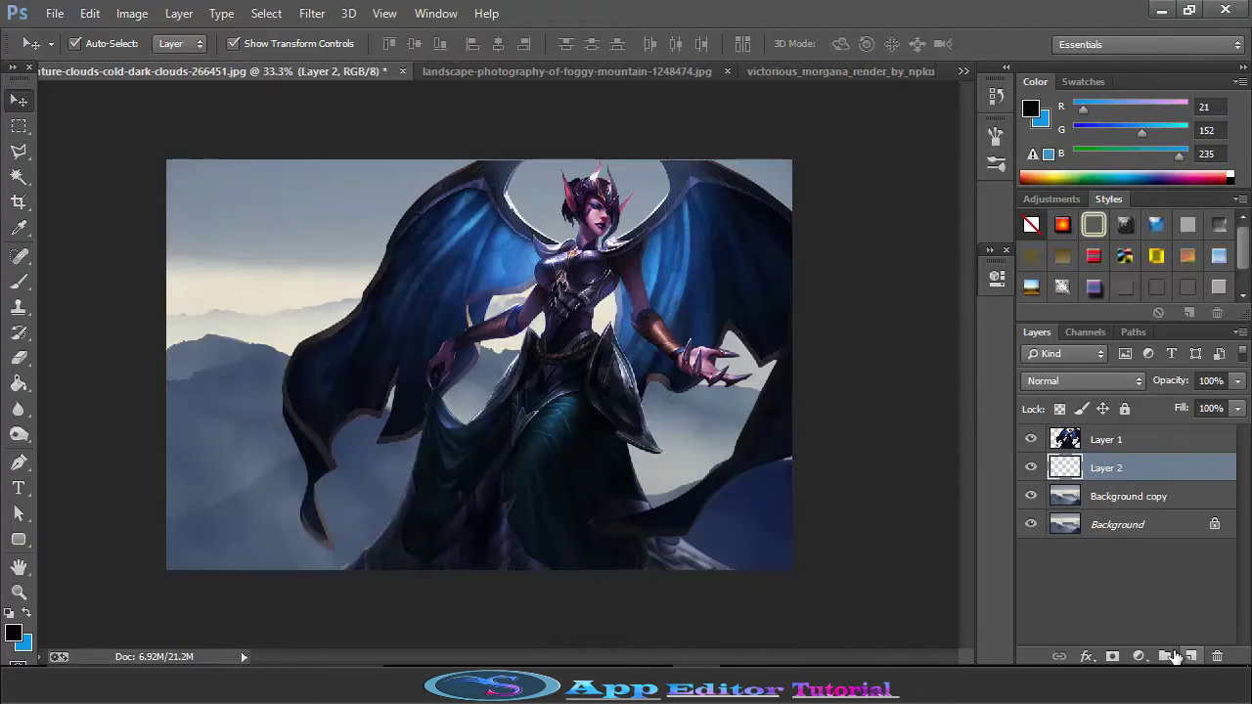
# - Widen the canvas on both sides with the Crop tool
pyautogui.click(19, 201)
pyautogui.moveTo(794, 363); pyautogui.dragTo(853, 364)
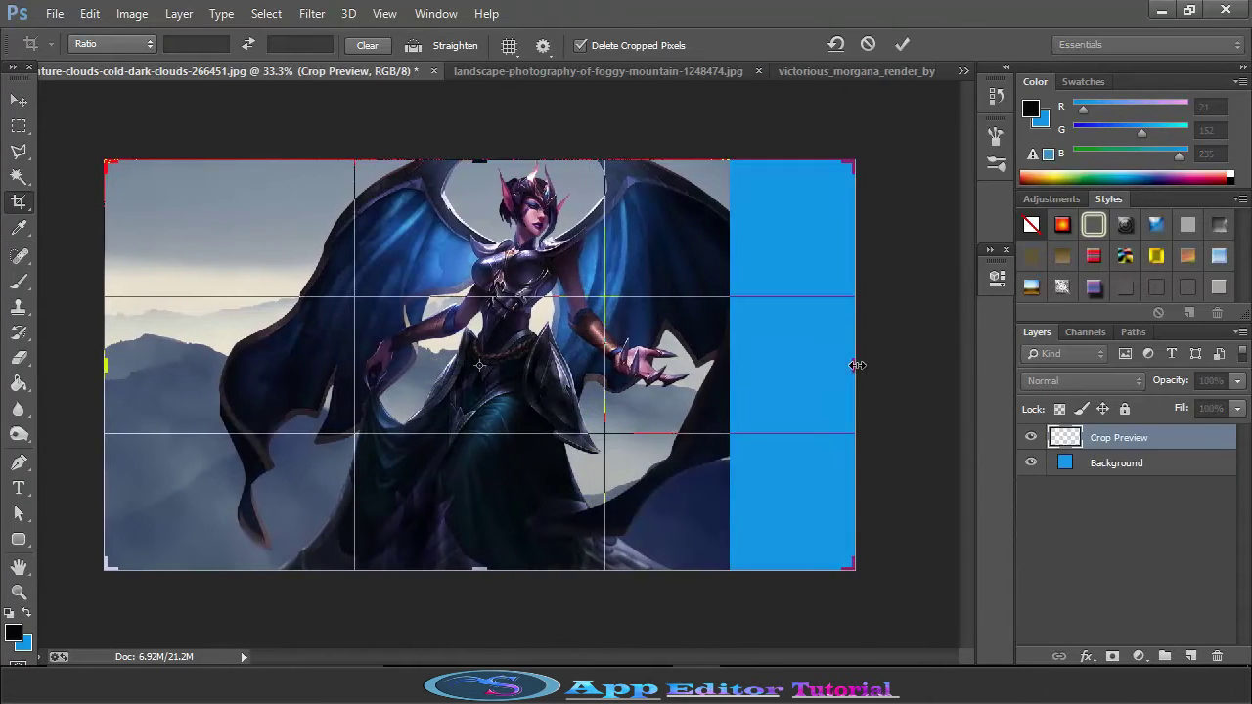
pyautogui.moveTo(103, 361); pyautogui.dragTo(88, 360)
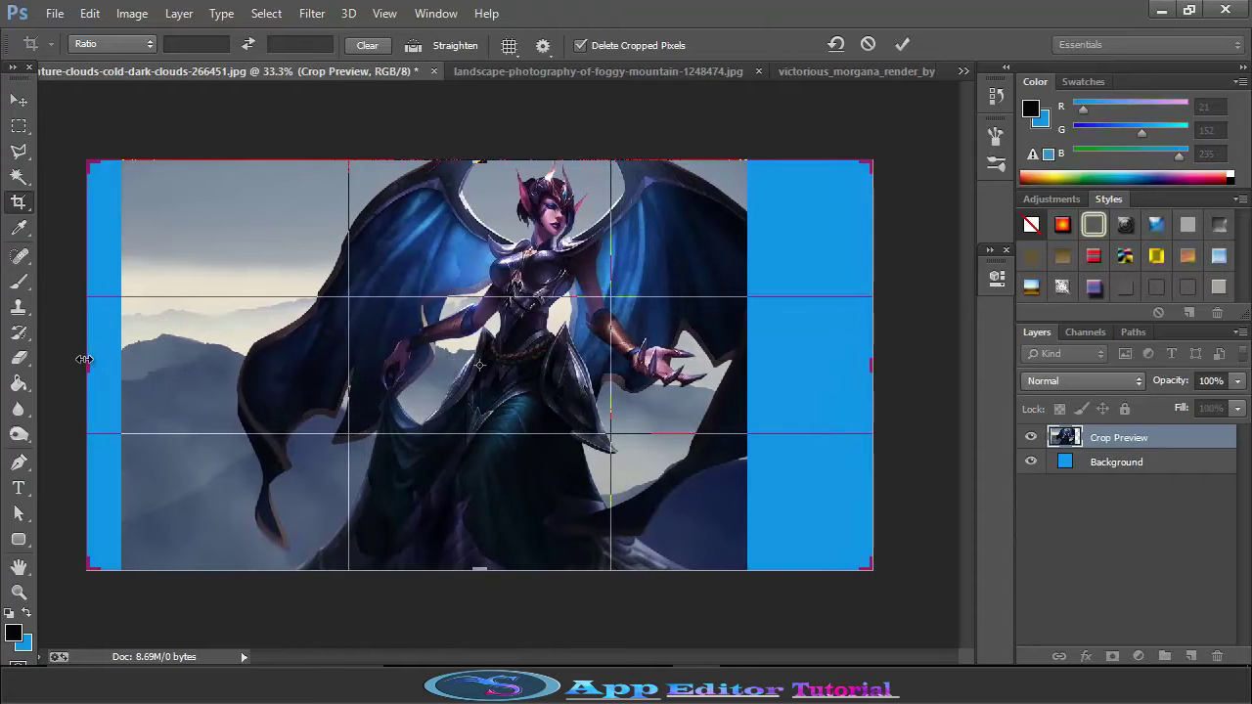
pyautogui.press('Return')
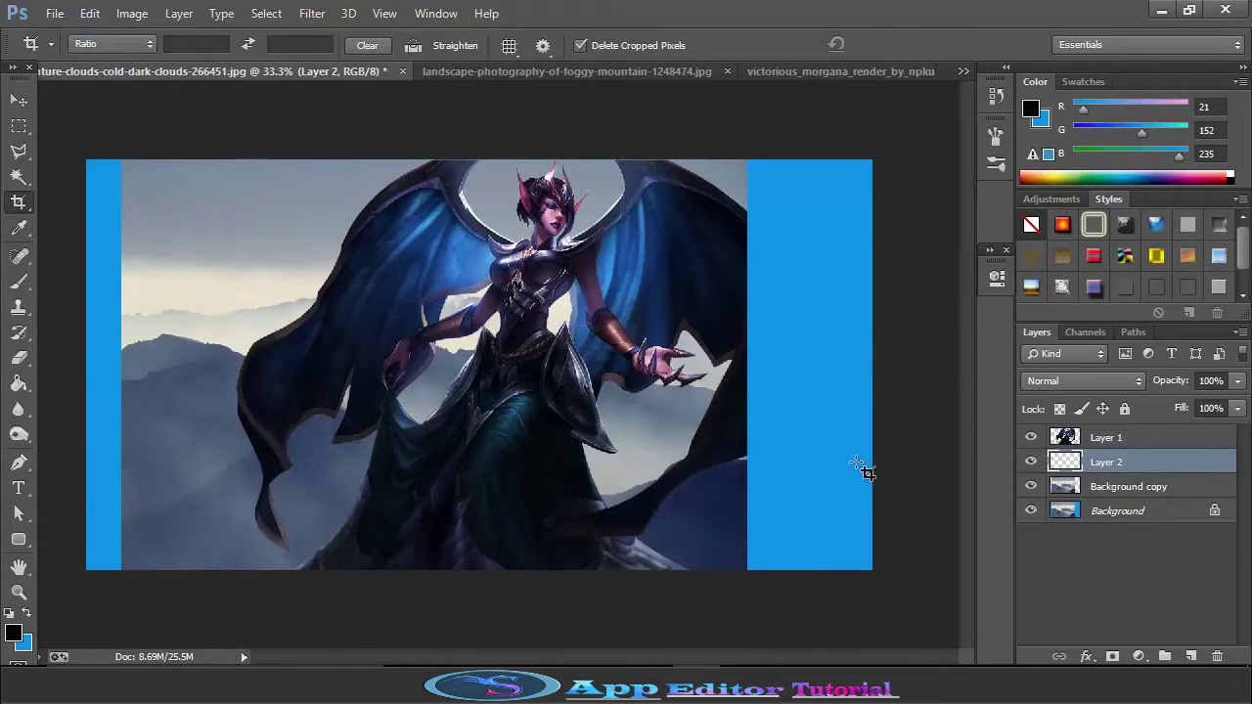
# - Move the Background copy and the winged character flush with the right edge of the widened canvas
pyautogui.click(18, 99)
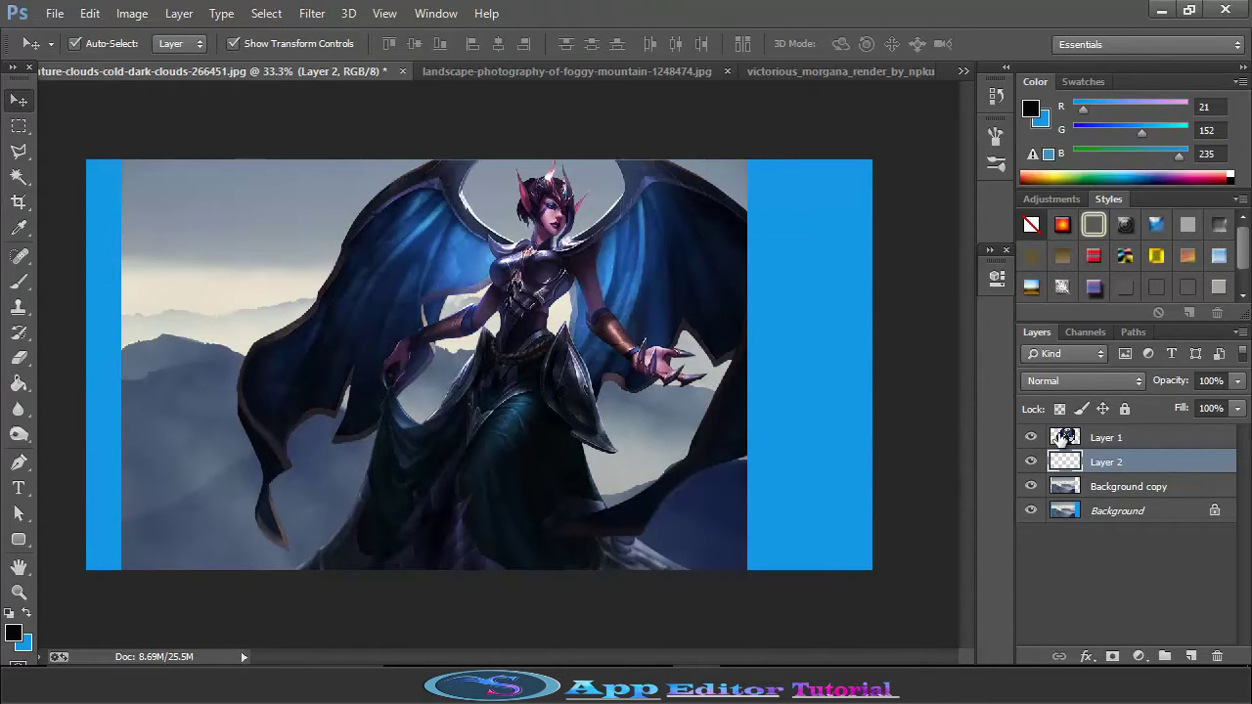
pyautogui.click(1109, 486)
pyautogui.moveTo(675, 428); pyautogui.dragTo(795, 427)
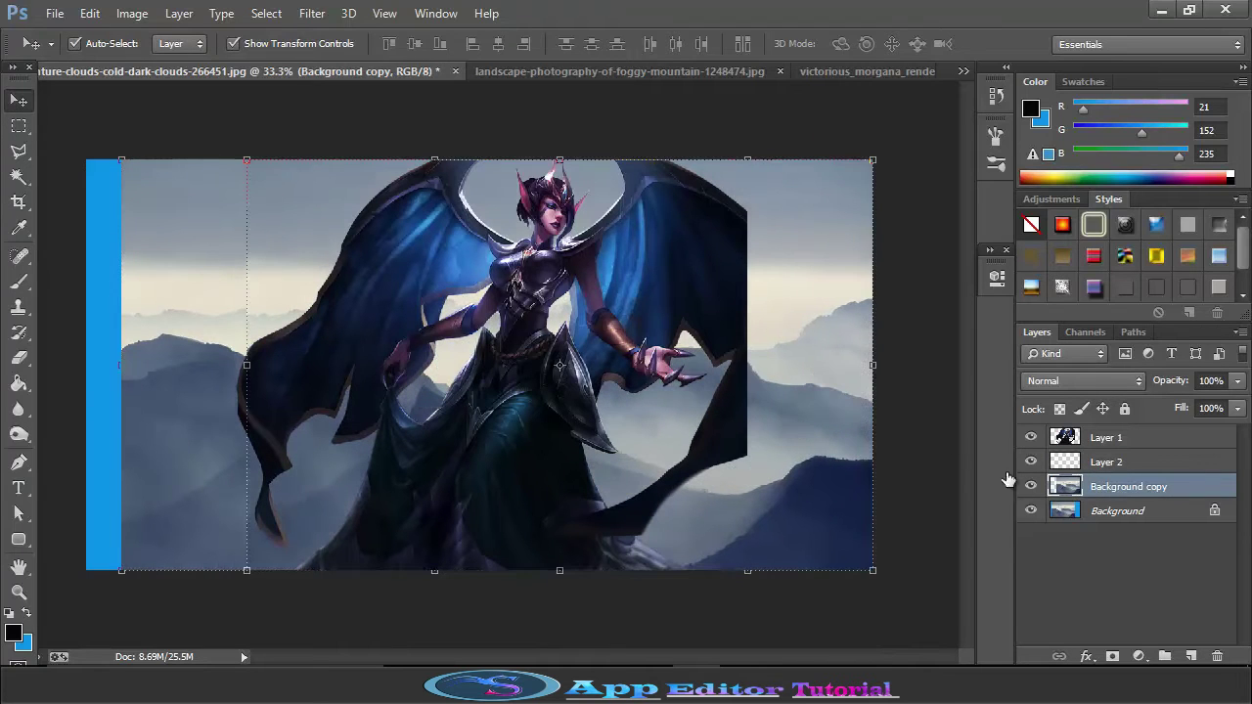
pyautogui.click(1080, 441)
pyautogui.moveTo(550, 440); pyautogui.dragTo(669, 447)
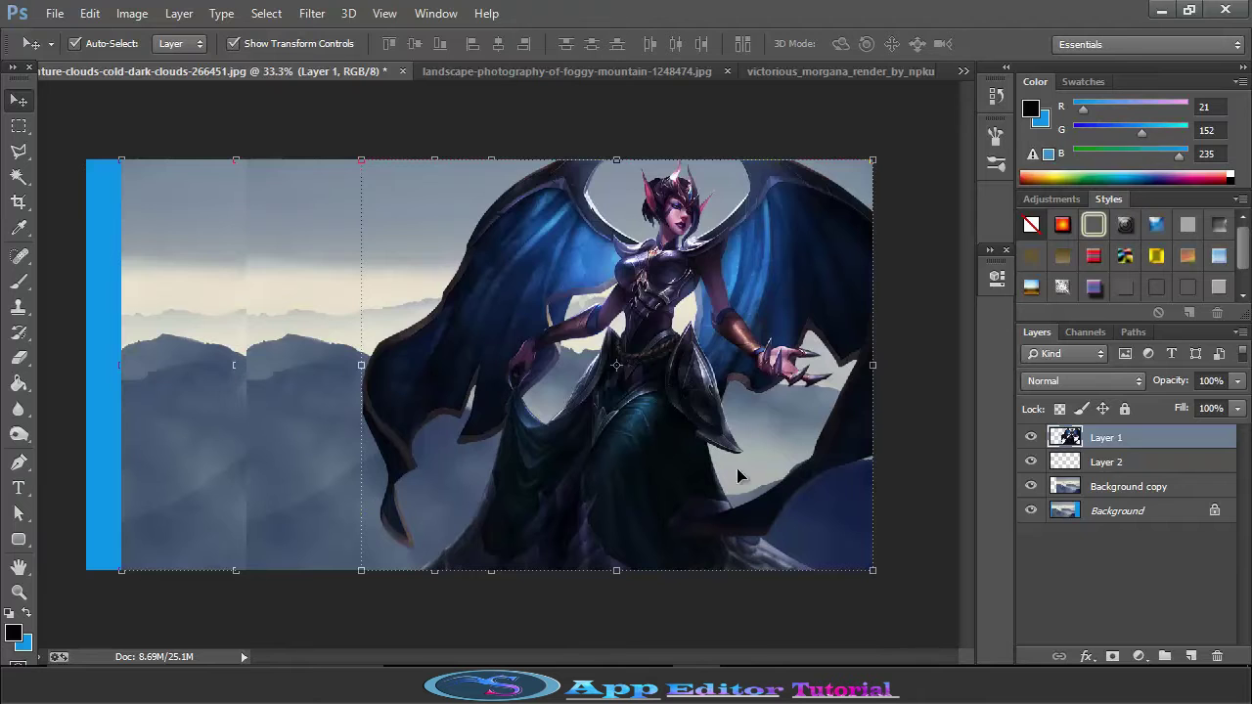
# - Delete the original Background layer and stretch Background copy to about 125.63% width so it spans the whole canvas
pyautogui.moveTo(1106, 518); pyautogui.dragTo(1218, 659)
pyautogui.click(240, 369)
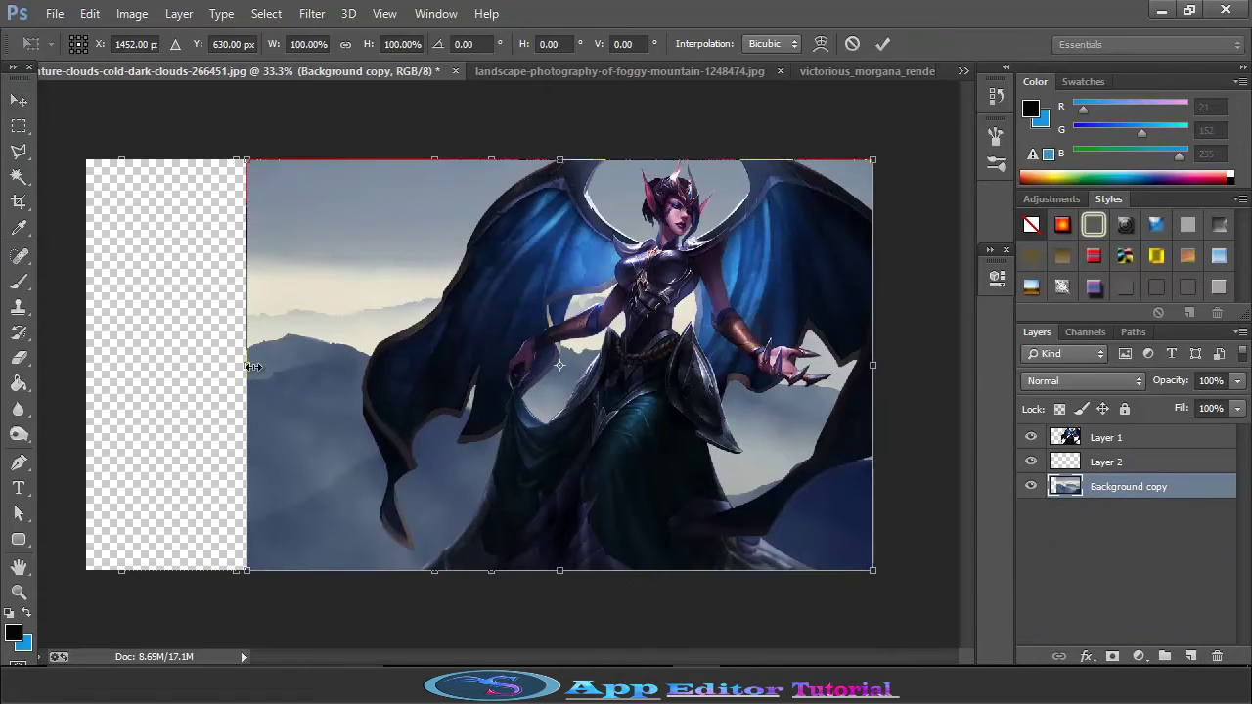
pyautogui.moveTo(251, 366); pyautogui.dragTo(94, 365)
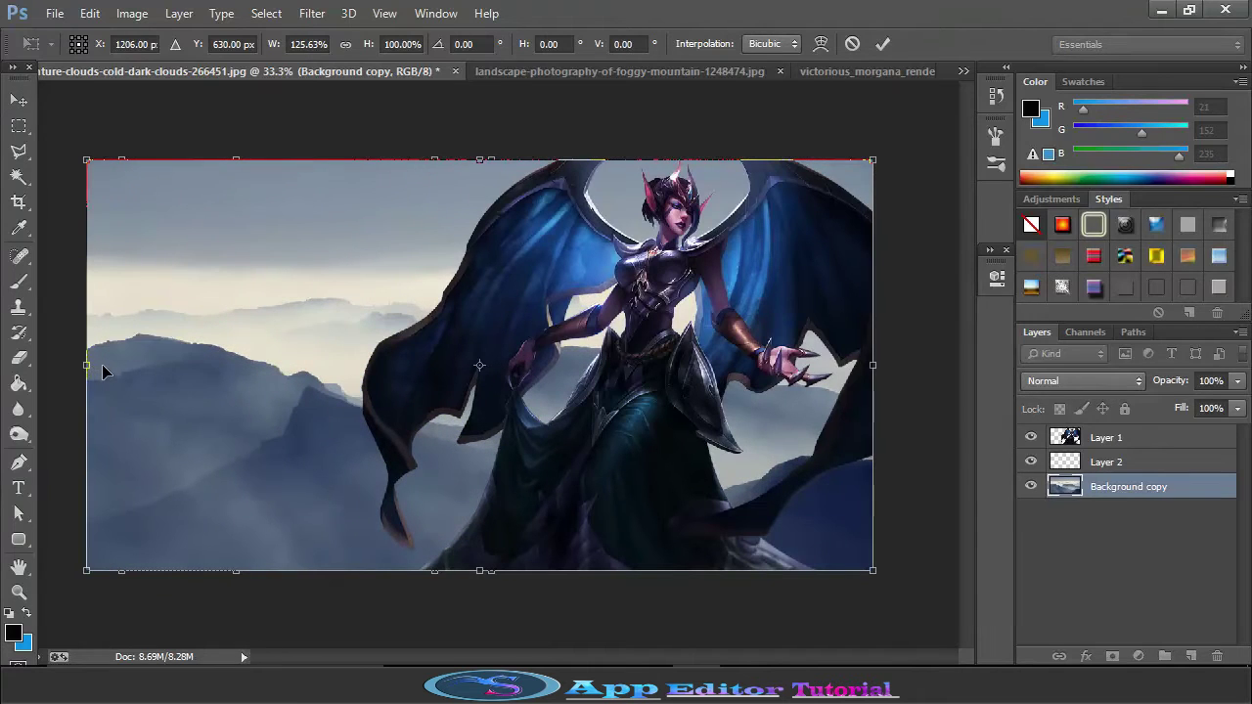
pyautogui.click(883, 44)
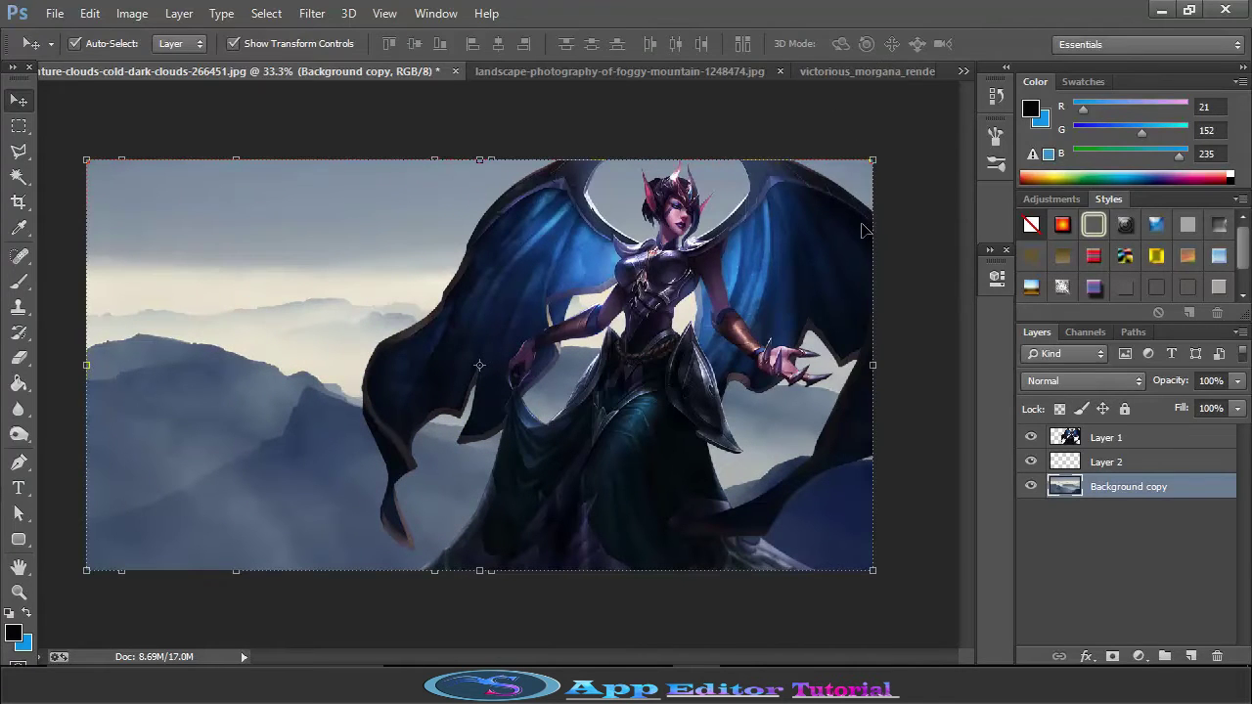
# - Delete the empty Layer 2
pyautogui.click(1142, 468)
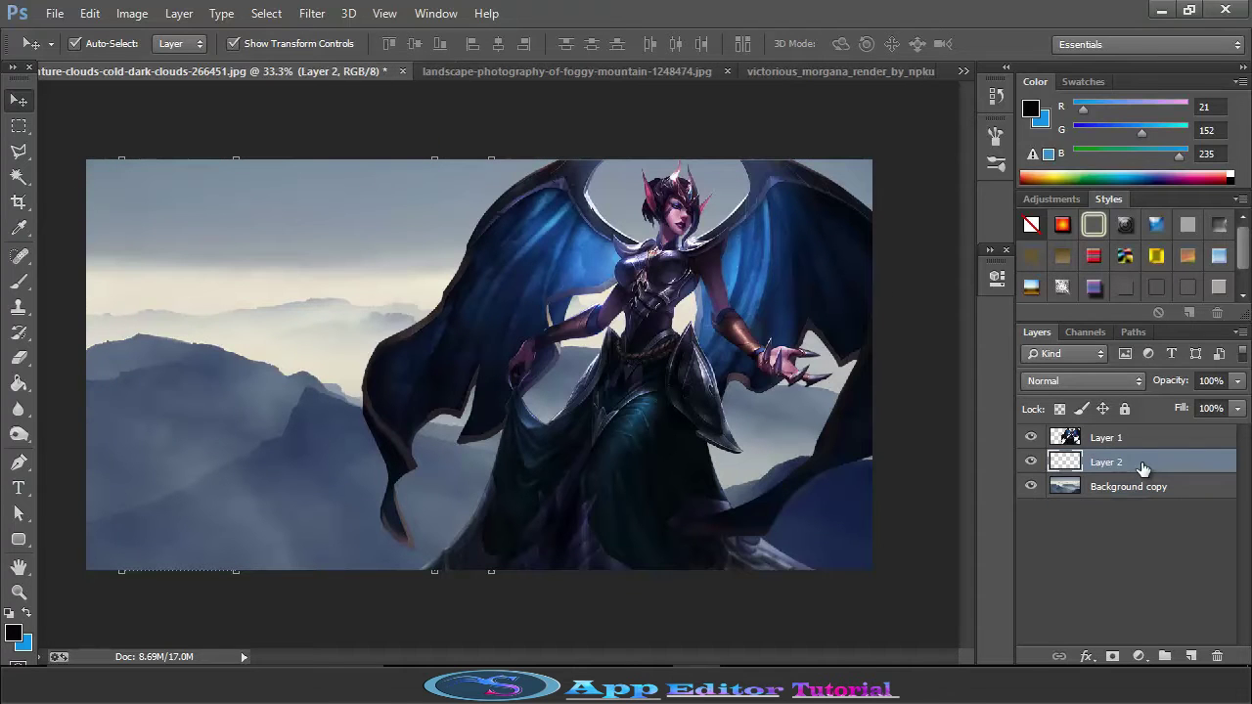
pyautogui.moveTo(1140, 462); pyautogui.dragTo(1217, 654)
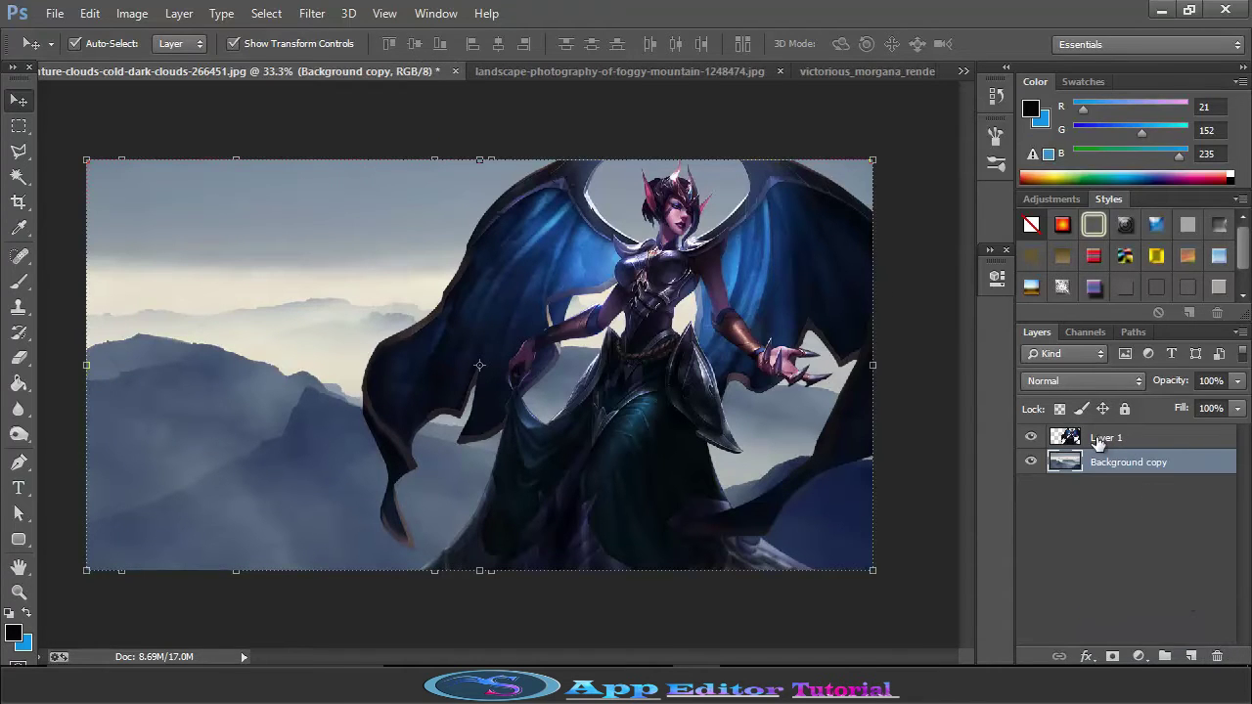
# - Cut the sunset sky, mountains and upper cloud band from the foggy mountain image with a full-width rectangular selection
pyautogui.click(679, 72)
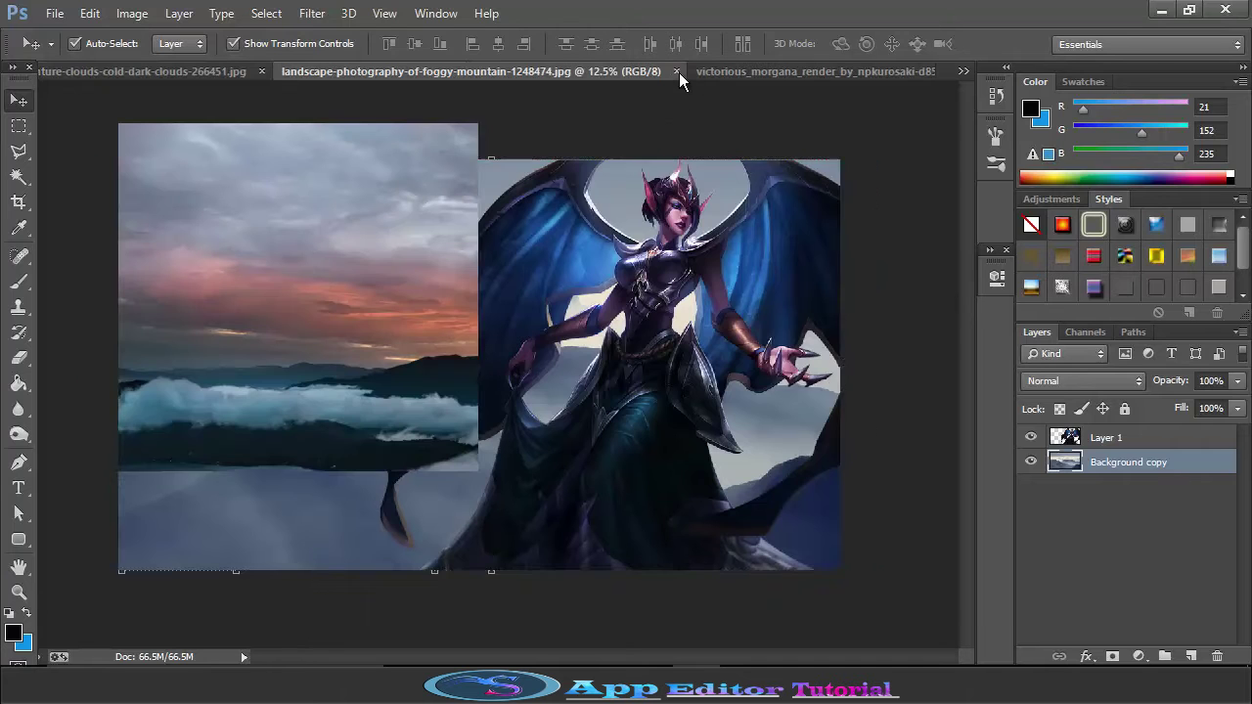
pyautogui.press('m')
pyautogui.moveTo(137, 138); pyautogui.dragTo(848, 446)
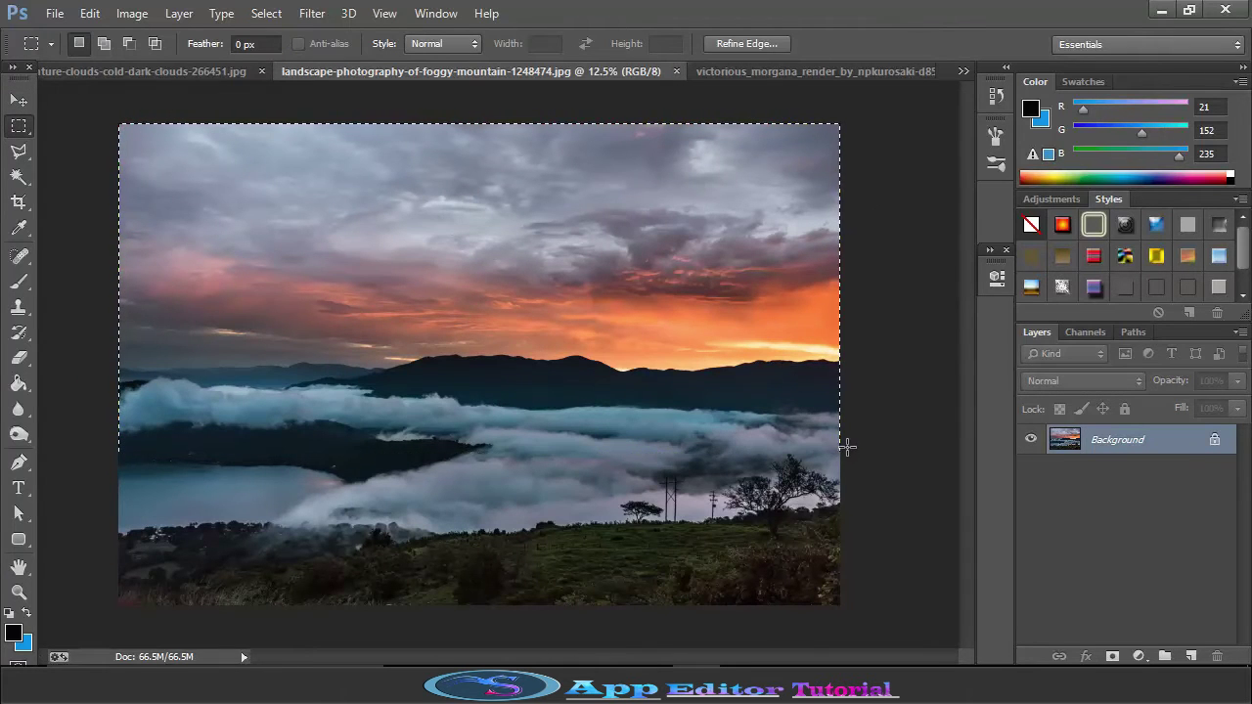
pyautogui.click(89, 13)
pyautogui.click(137, 121)
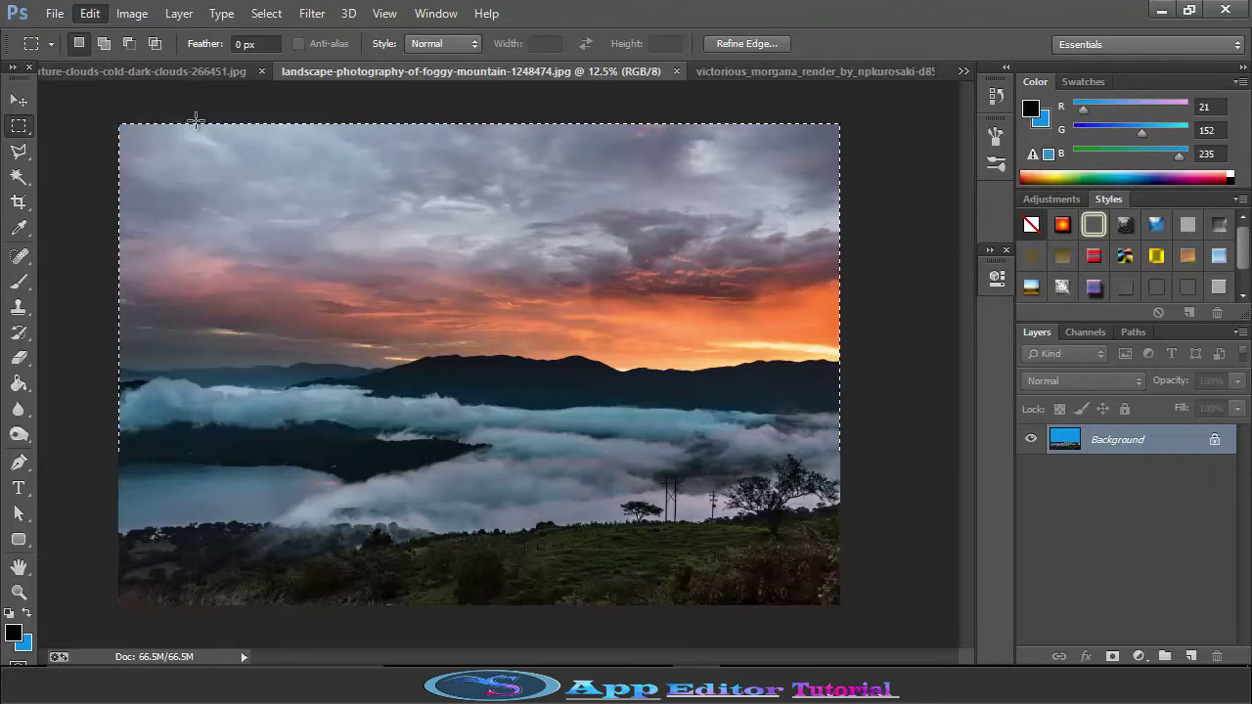
# - Close the foggy mountain image and the original character image without saving either one
pyautogui.click(684, 72)
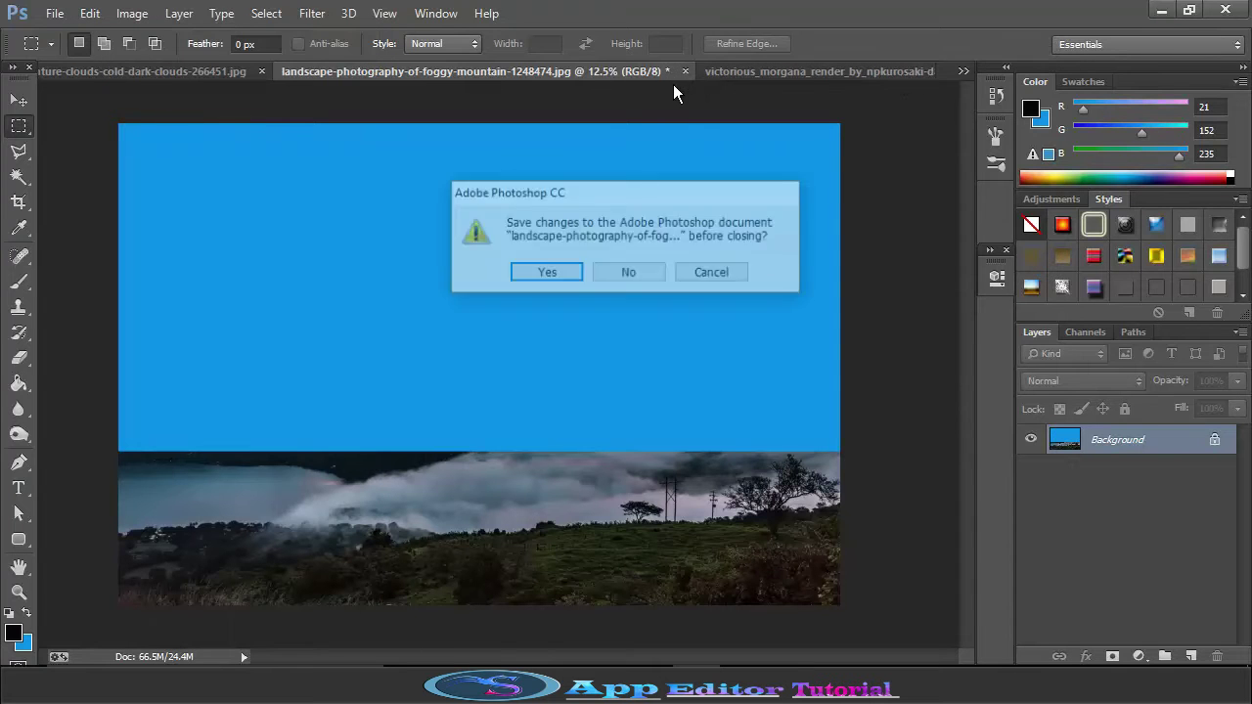
pyautogui.click(623, 275)
pyautogui.click(590, 71)
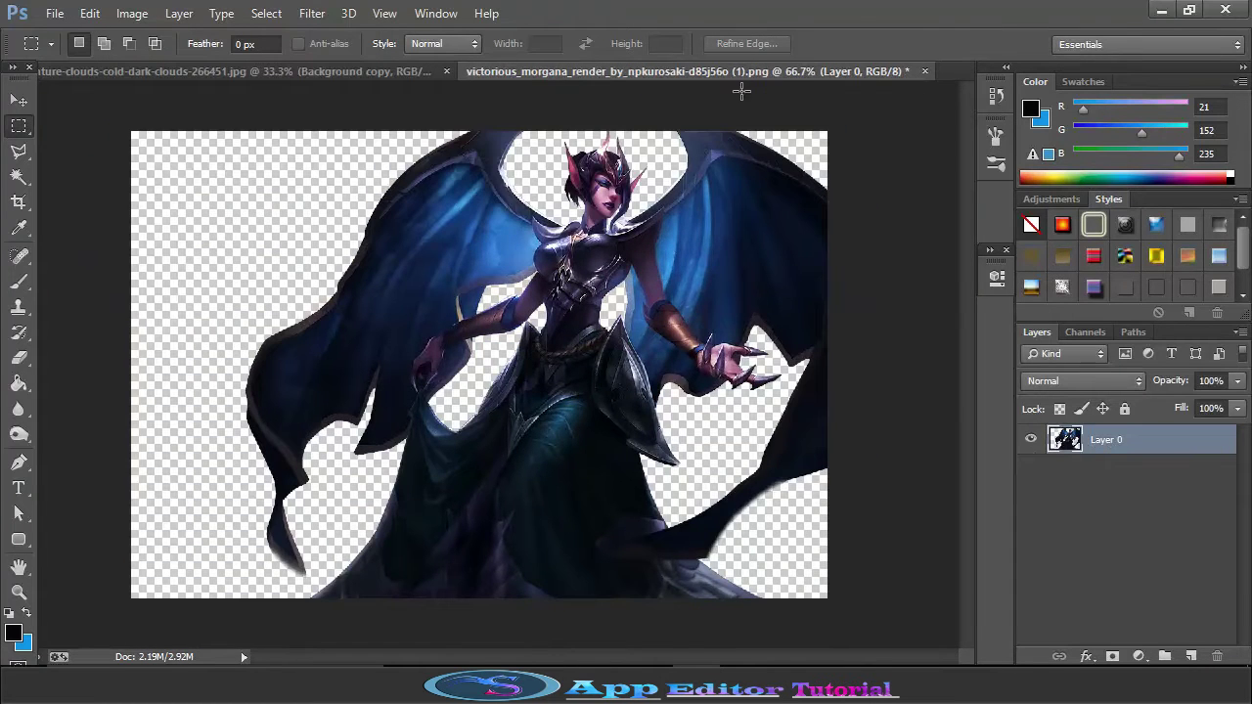
pyautogui.click(924, 71)
pyautogui.click(627, 275)
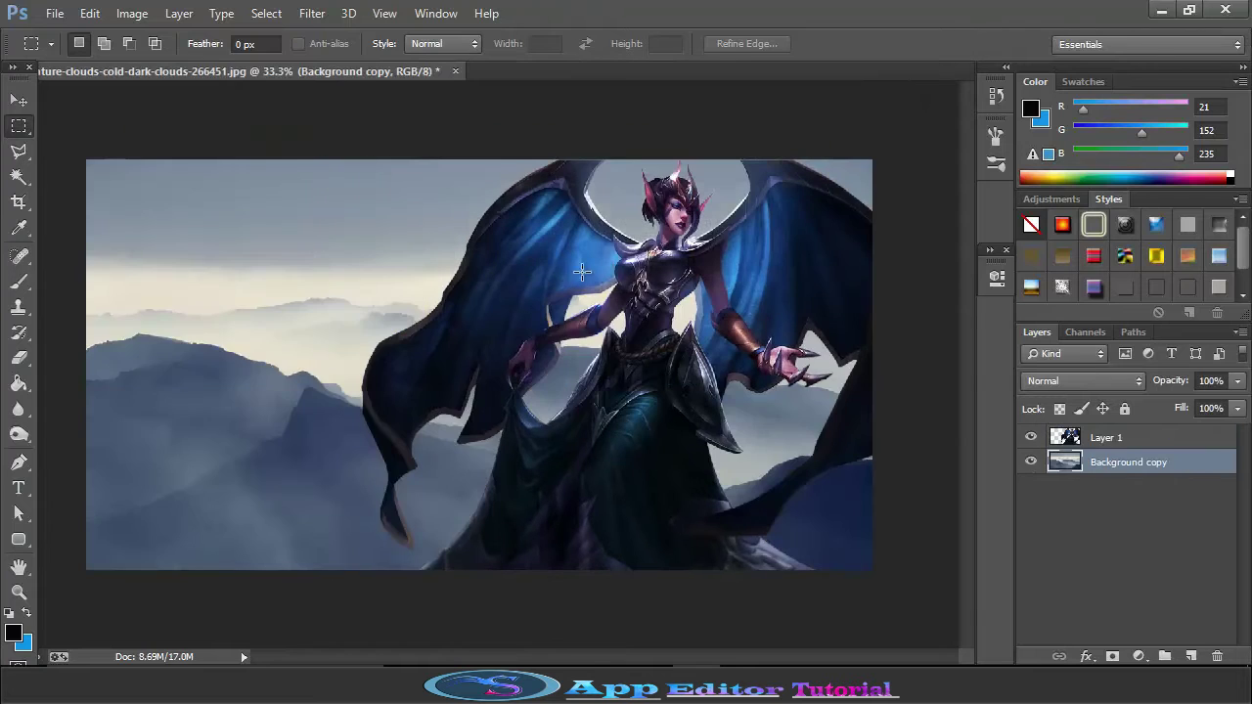
# - Paste the sunset sky behind the character and scale it to 40.87% width and 32.10% height, spanning the canvas from its top edge
pyautogui.click(89, 13)
pyautogui.click(152, 174)
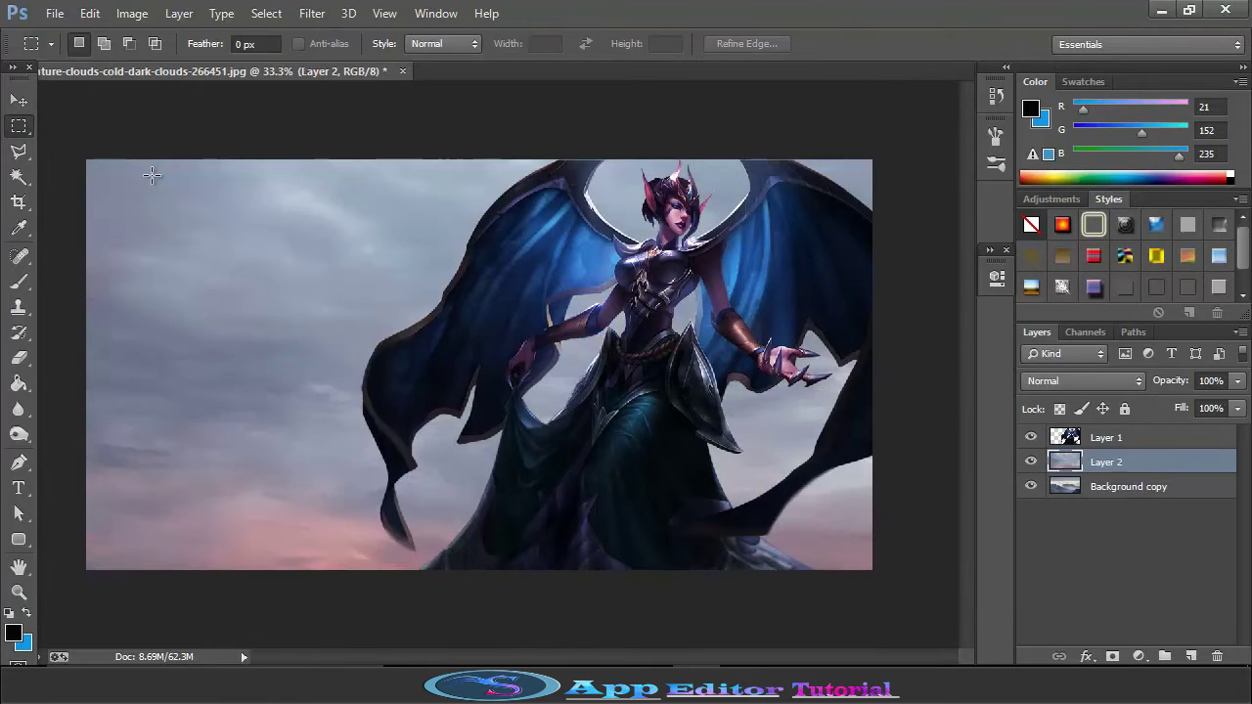
pyautogui.press('v')
pyautogui.moveTo(84, 160); pyautogui.dragTo(251, 200)
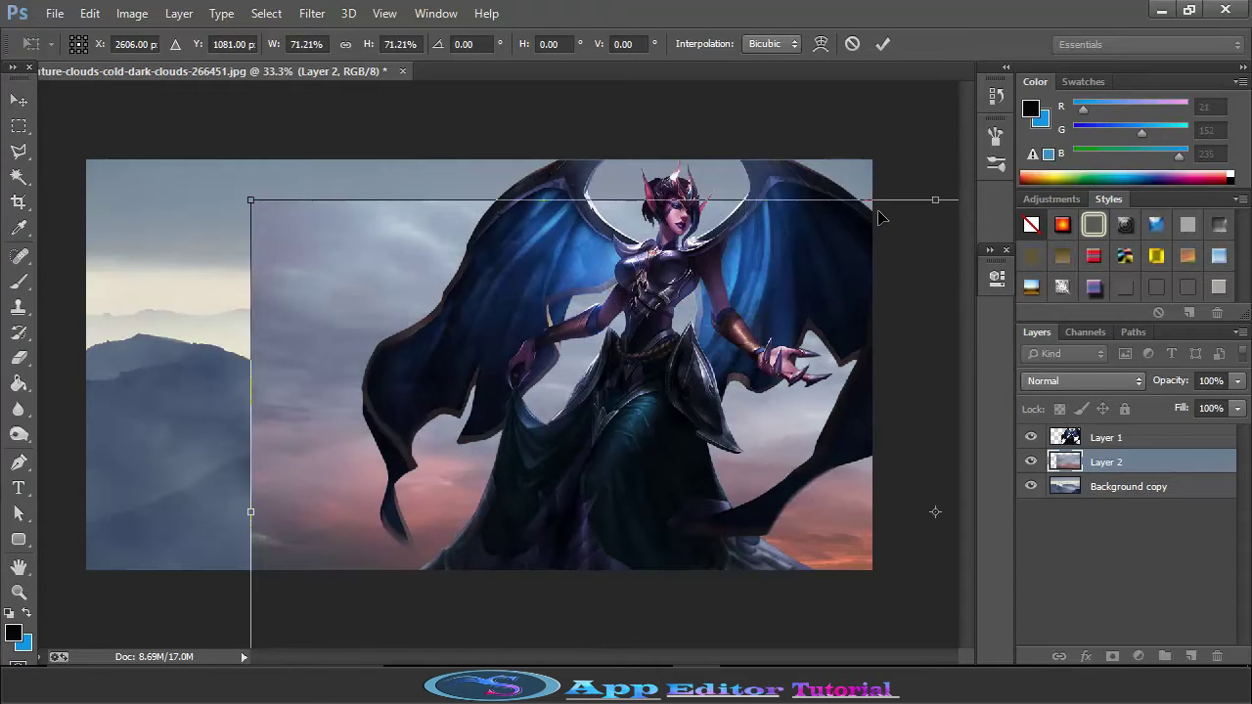
pyautogui.moveTo(923, 204); pyautogui.dragTo(924, 351)
pyautogui.moveTo(787, 448); pyautogui.dragTo(613, 312)
pyautogui.moveTo(81, 211); pyautogui.dragTo(157, 214)
pyautogui.moveTo(904, 303); pyautogui.dragTo(877, 303)
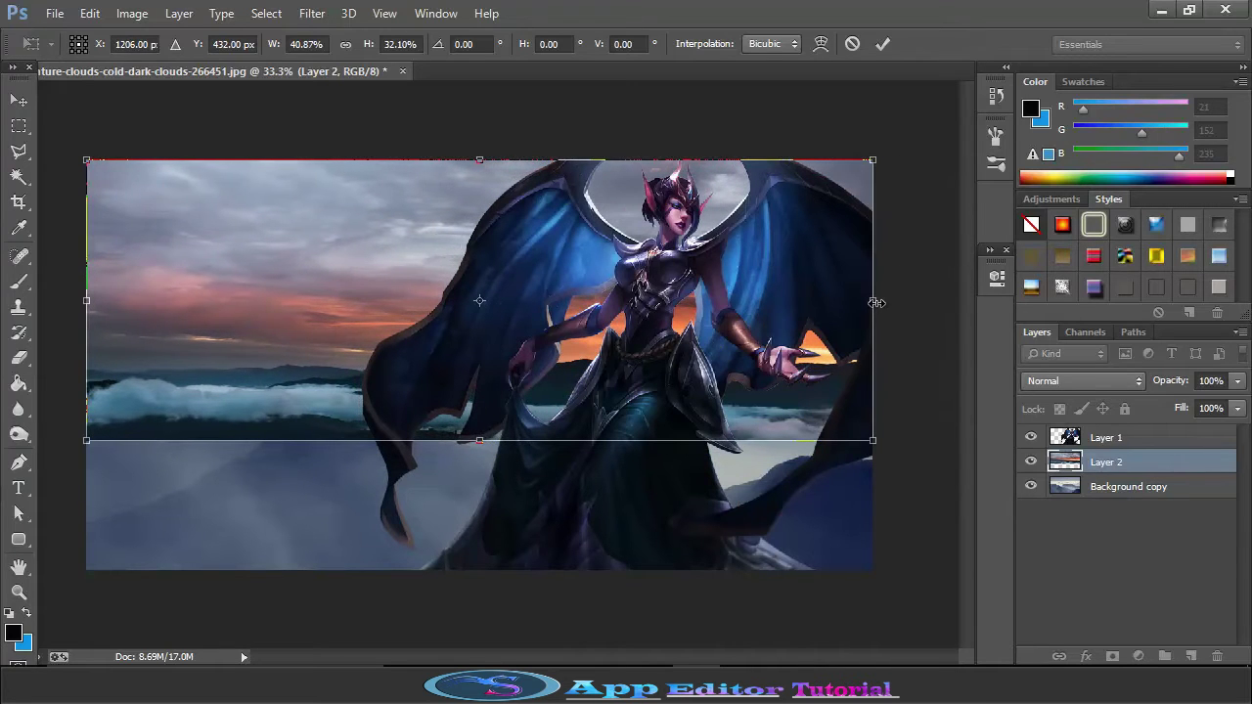
pyautogui.click(885, 43)
# - Hide the character layer and add a layer mask to the sunset sky layer
pyautogui.click(1031, 438)
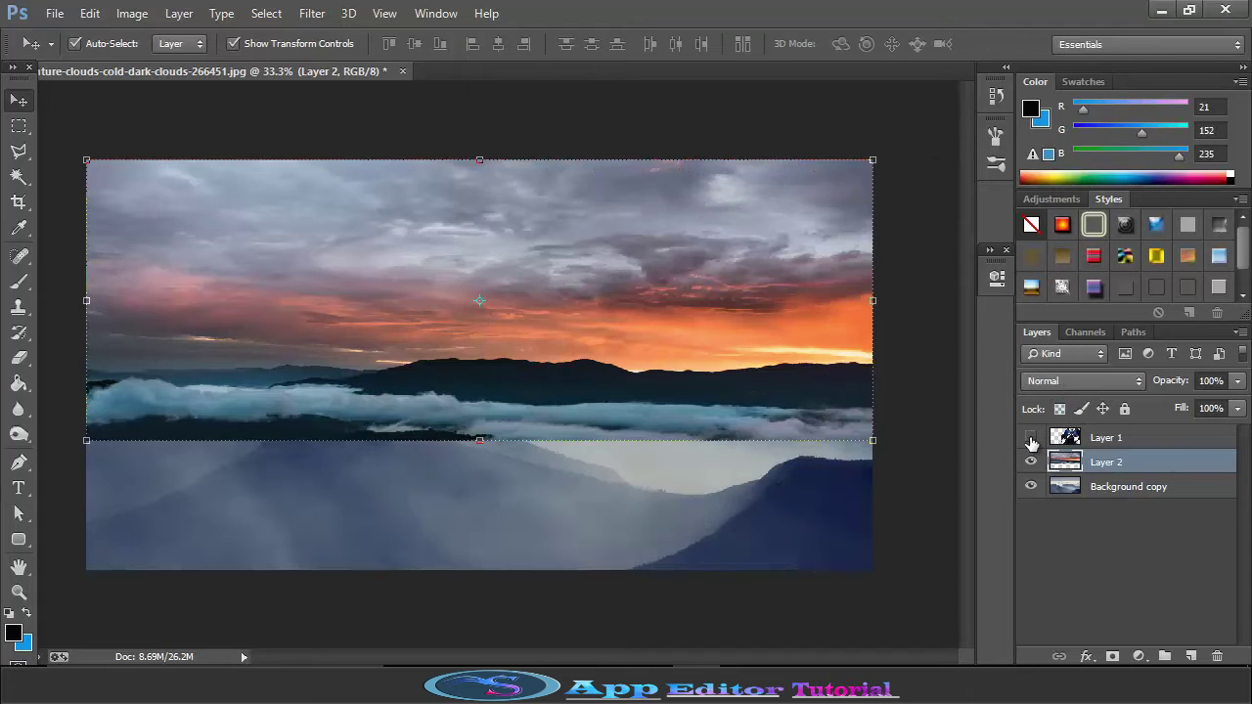
pyautogui.click(1112, 656)
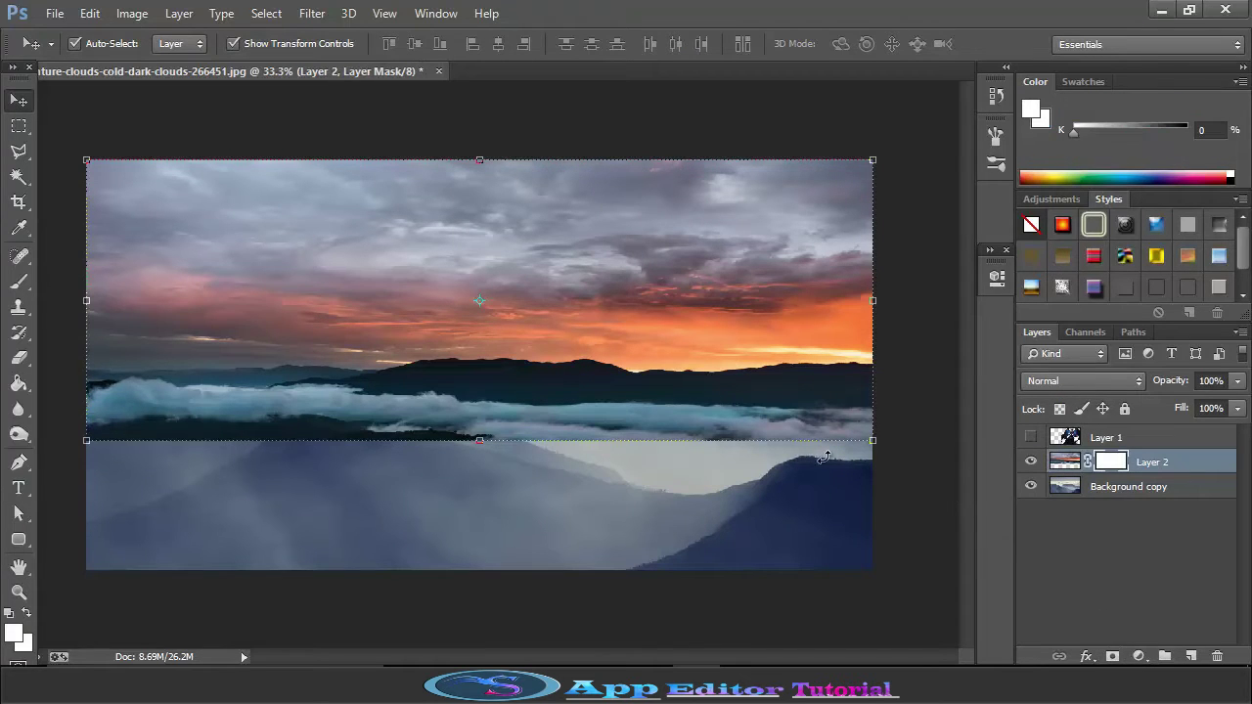
# - Erase the hard lower edge of the sunset sky image with a soft 135 px Eraser to blend it into the misty mountains
pyautogui.click(36, 360)
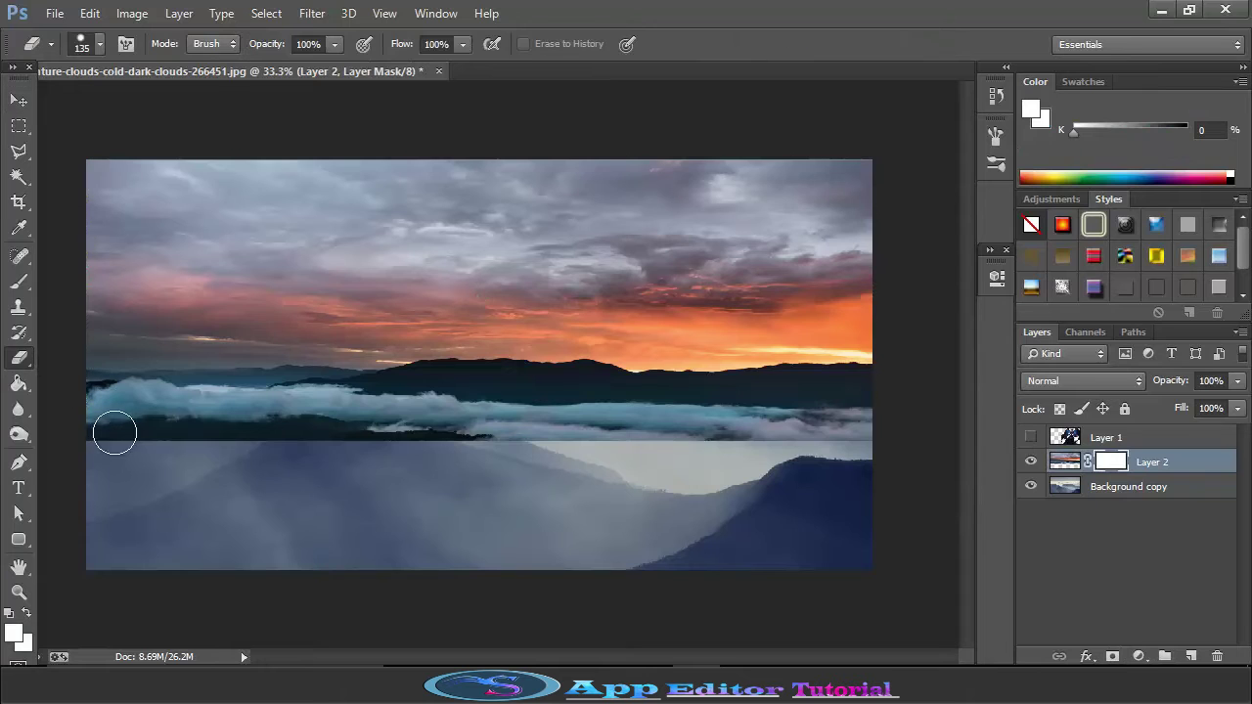
pyautogui.click(1064, 466)
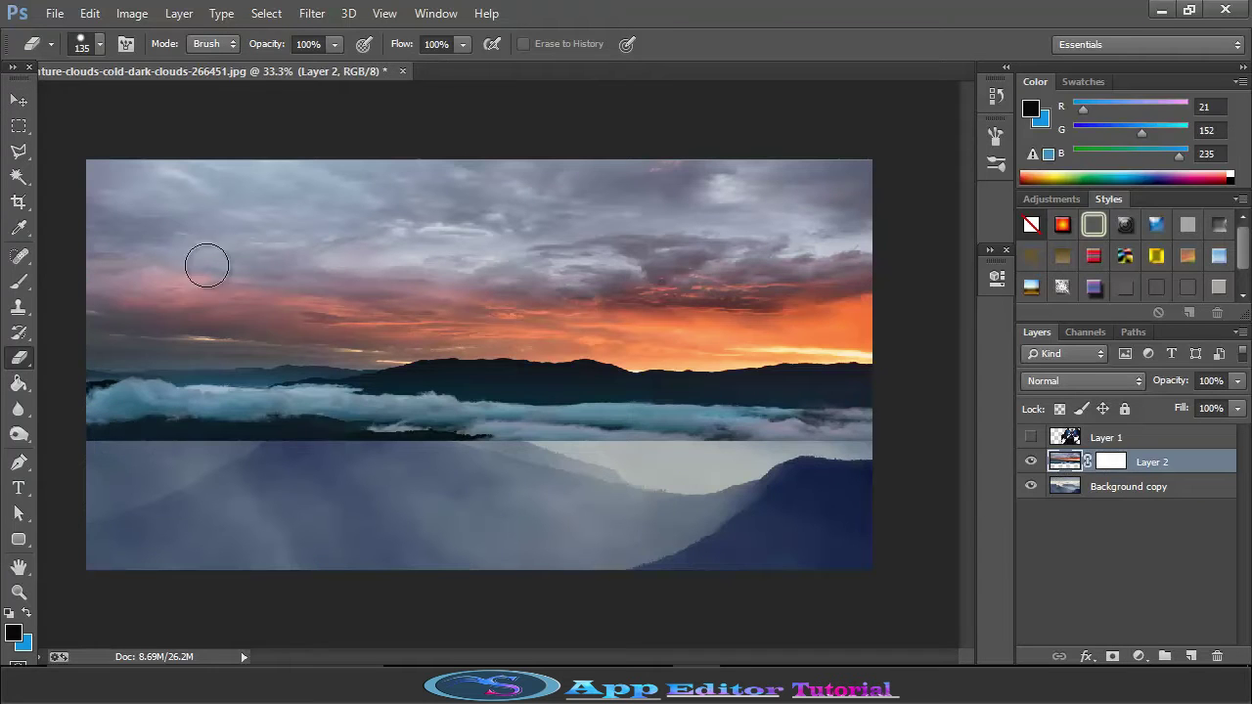
pyautogui.click(98, 45)
pyautogui.click(153, 427)
pyautogui.moveTo(229, 453)
pyautogui.mouseDown()
pyautogui.moveTo(107, 446)
pyautogui.moveTo(450, 455)
pyautogui.moveTo(363, 446)
pyautogui.moveTo(436, 442)
pyautogui.moveTo(611, 461)
pyautogui.moveTo(500, 455)
pyautogui.moveTo(837, 454)
pyautogui.moveTo(866, 442)
pyautogui.moveTo(479, 453)
pyautogui.moveTo(341, 435)
pyautogui.moveTo(116, 438)
pyautogui.moveTo(383, 428)
pyautogui.moveTo(605, 462)
pyautogui.moveTo(506, 468)
pyautogui.moveTo(169, 456)
pyautogui.moveTo(107, 439)
pyautogui.moveTo(571, 449)
pyautogui.mouseUp()
pyautogui.click(1110, 466)
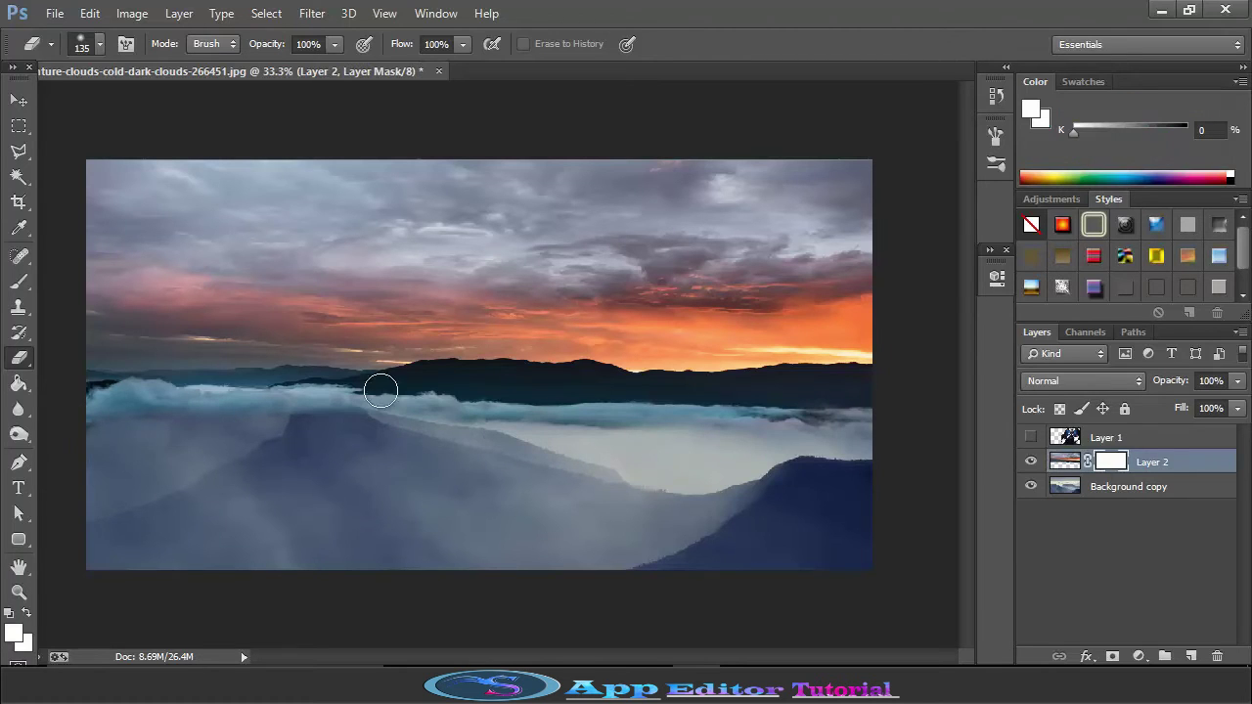
pyautogui.press('b')
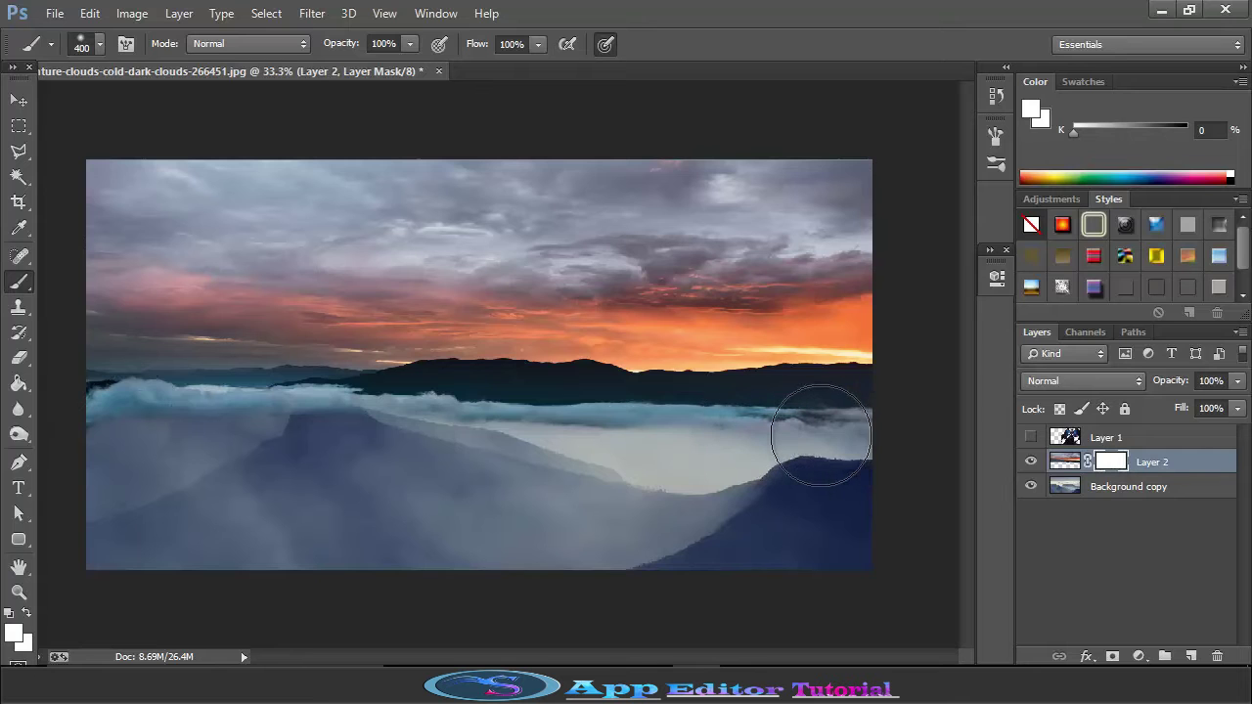
pyautogui.click(1064, 467)
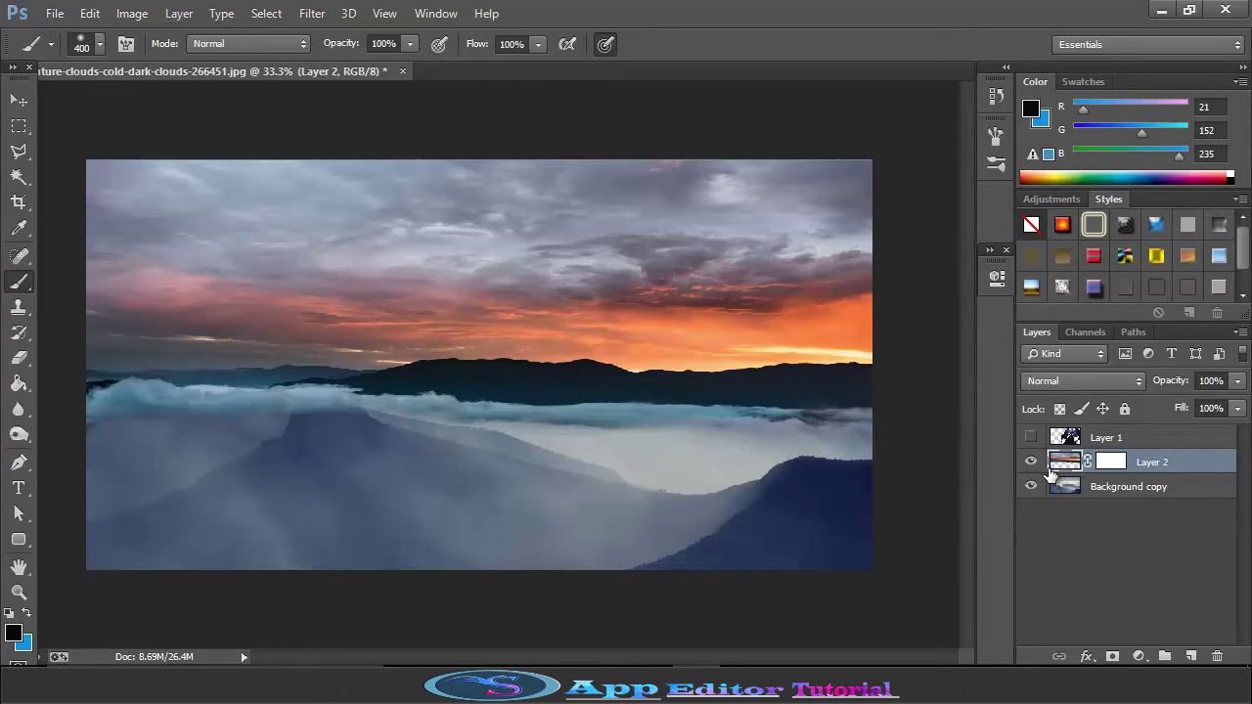
pyautogui.moveTo(839, 461); pyautogui.dragTo(864, 472)
pyautogui.hotkey('ctrl', 'z')
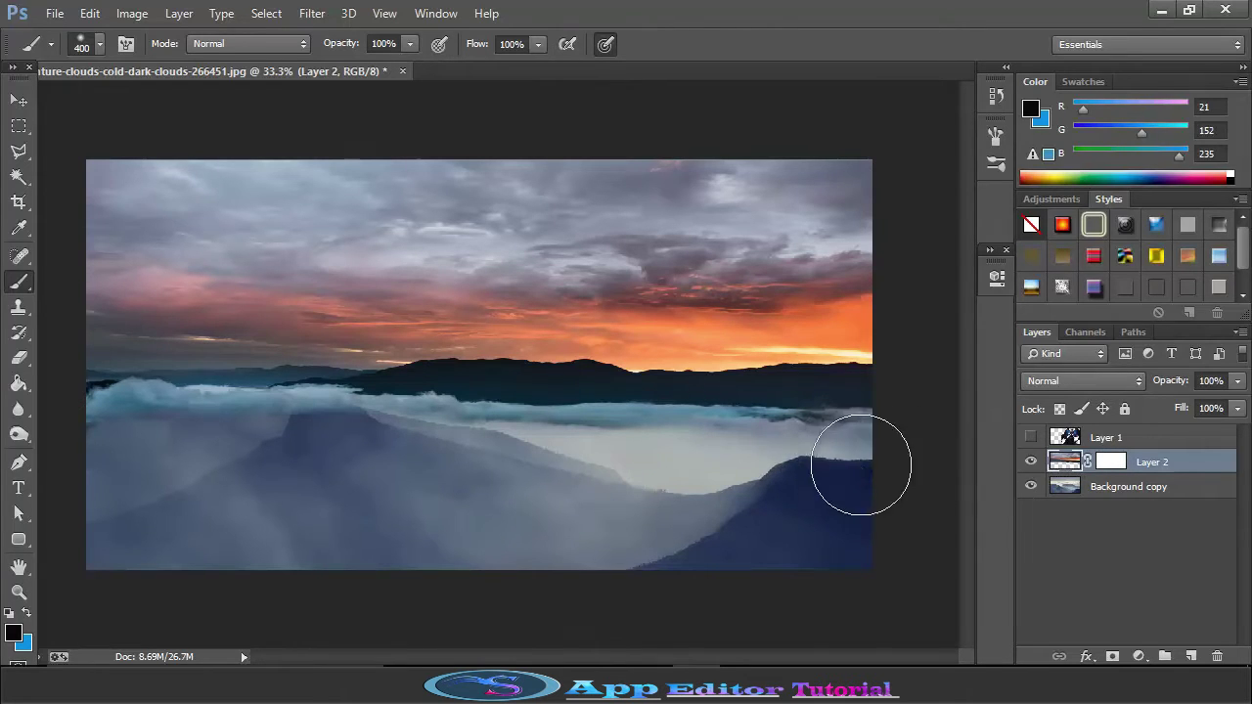
pyautogui.click(1112, 462)
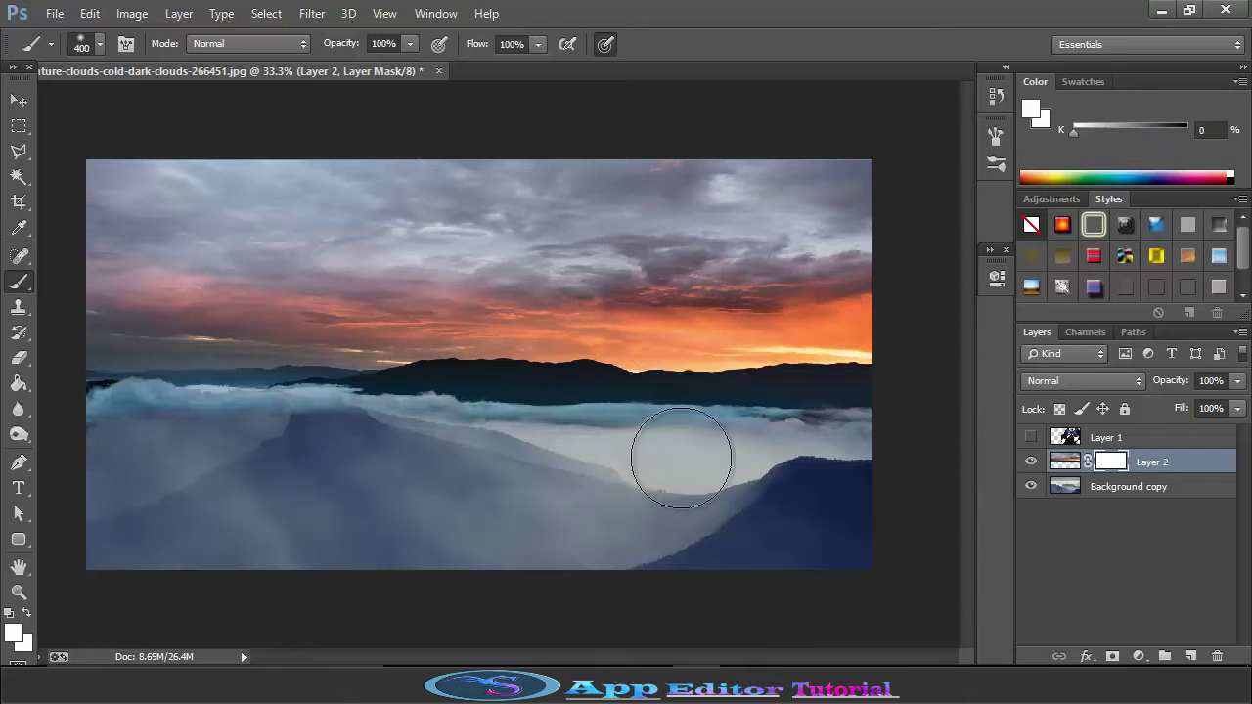
pyautogui.moveTo(386, 466)
pyautogui.mouseDown()
pyautogui.moveTo(249, 450)
pyautogui.moveTo(276, 483)
pyautogui.mouseUp()
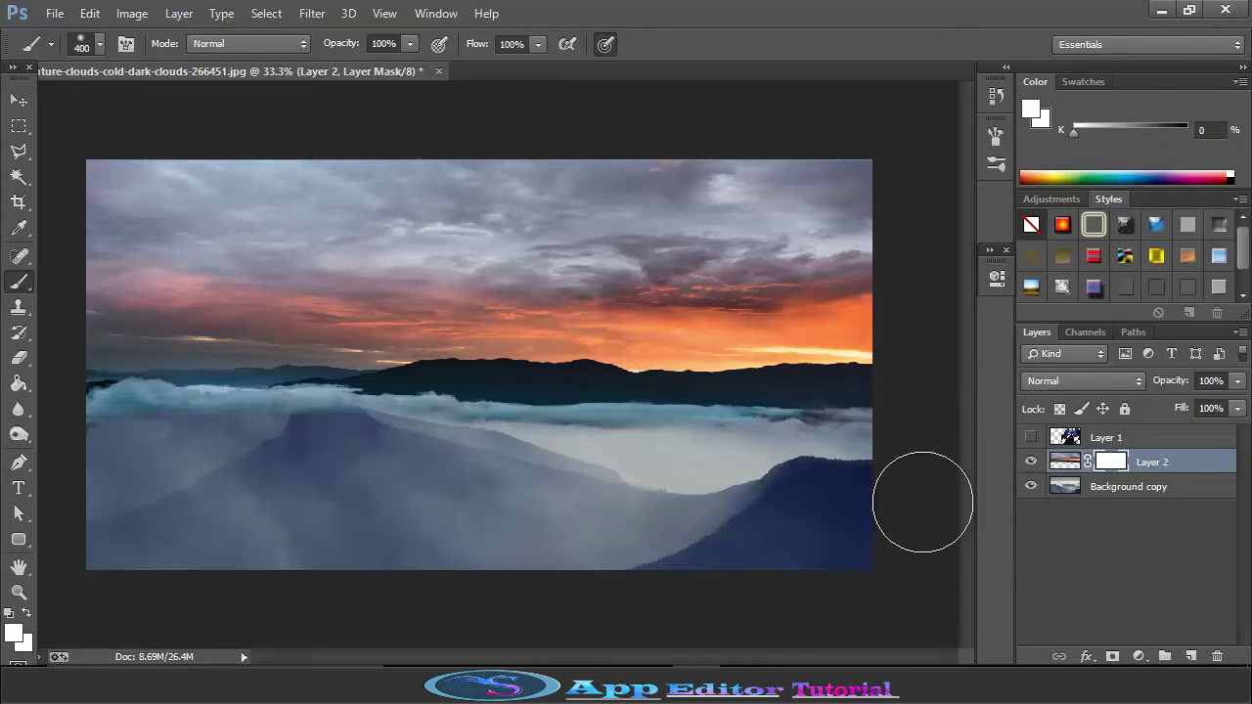
# - Show the character layer and add a Hue/Saturation adjustment clipped to the Background copy layer
pyautogui.click(1032, 439)
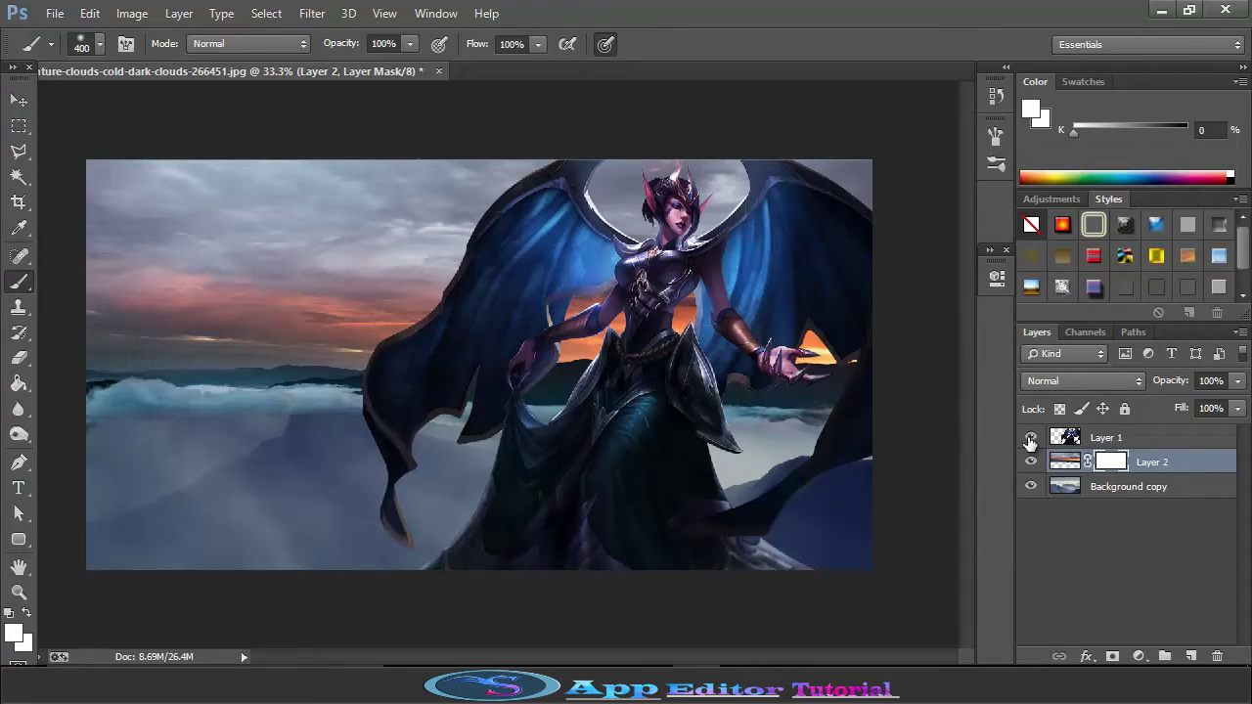
pyautogui.click(1115, 440)
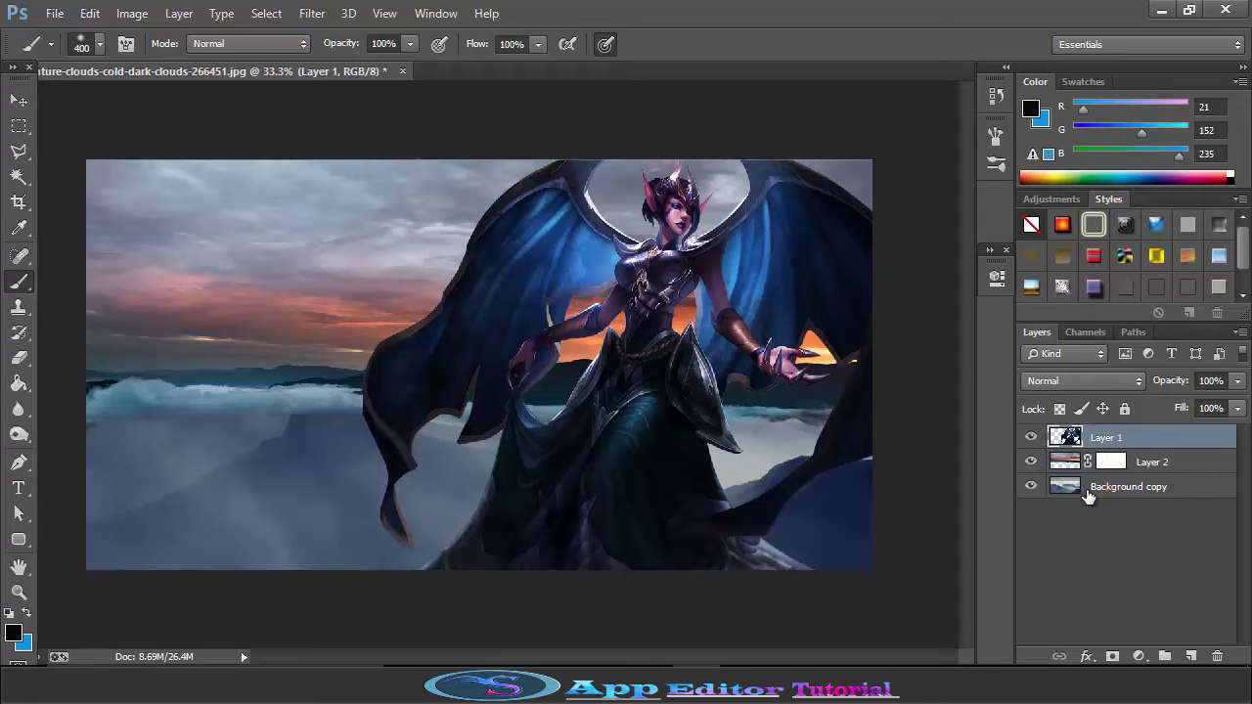
pyautogui.click(1089, 494)
pyautogui.click(1139, 656)
pyautogui.click(1115, 416)
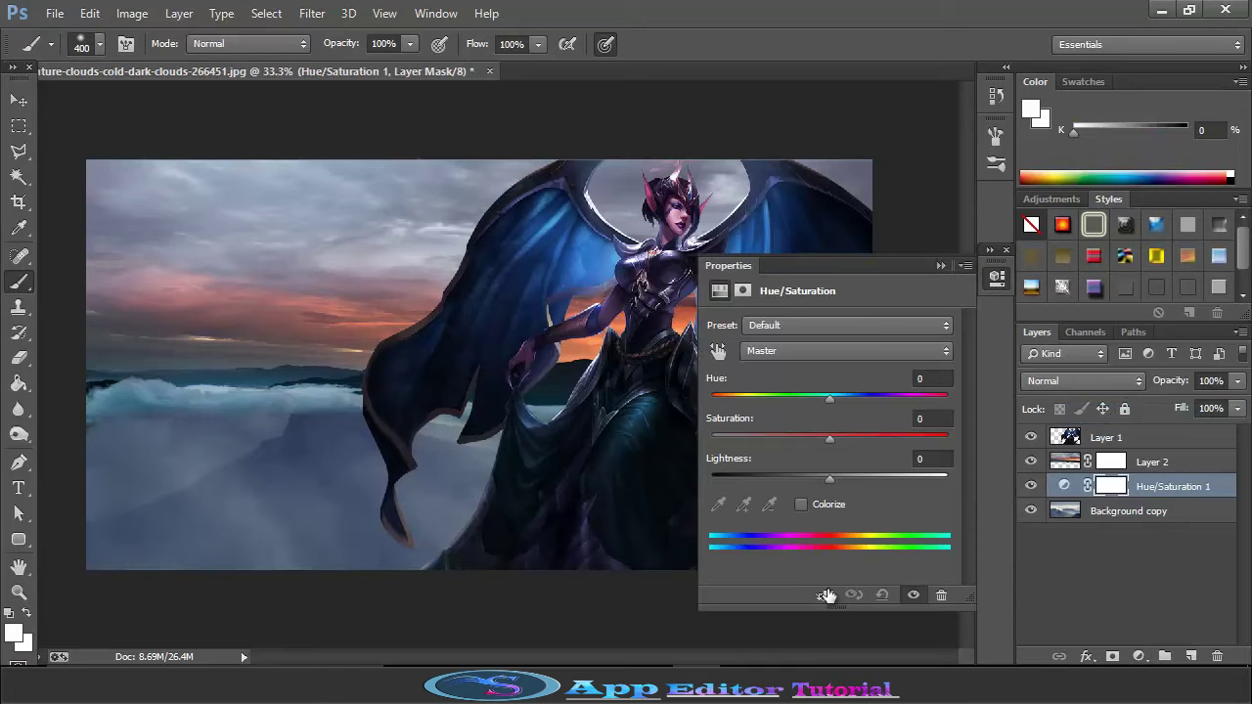
pyautogui.click(825, 595)
# - Set the mountain background's Hue/Saturation adjustment to Hue +9, Saturation +2 and Lightness +3
pyautogui.moveTo(830, 479); pyautogui.dragTo(824, 482)
pyautogui.moveTo(837, 435); pyautogui.dragTo(831, 437)
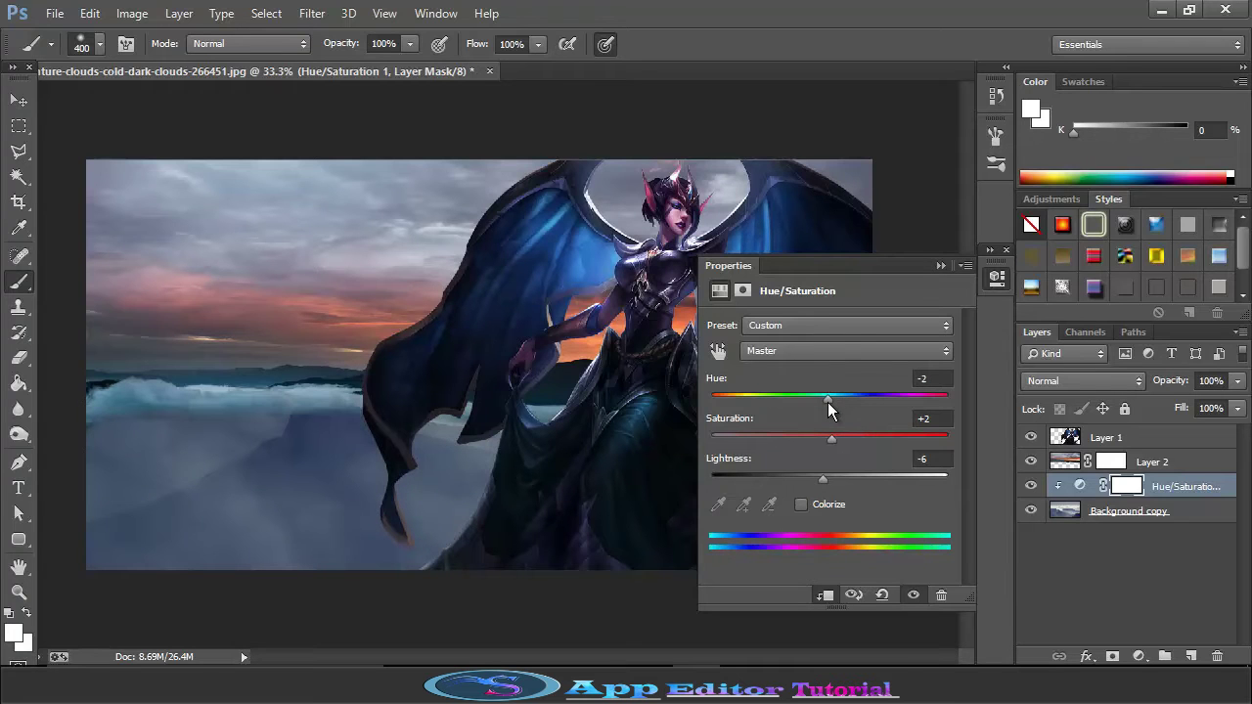
pyautogui.moveTo(832, 402); pyautogui.dragTo(847, 402)
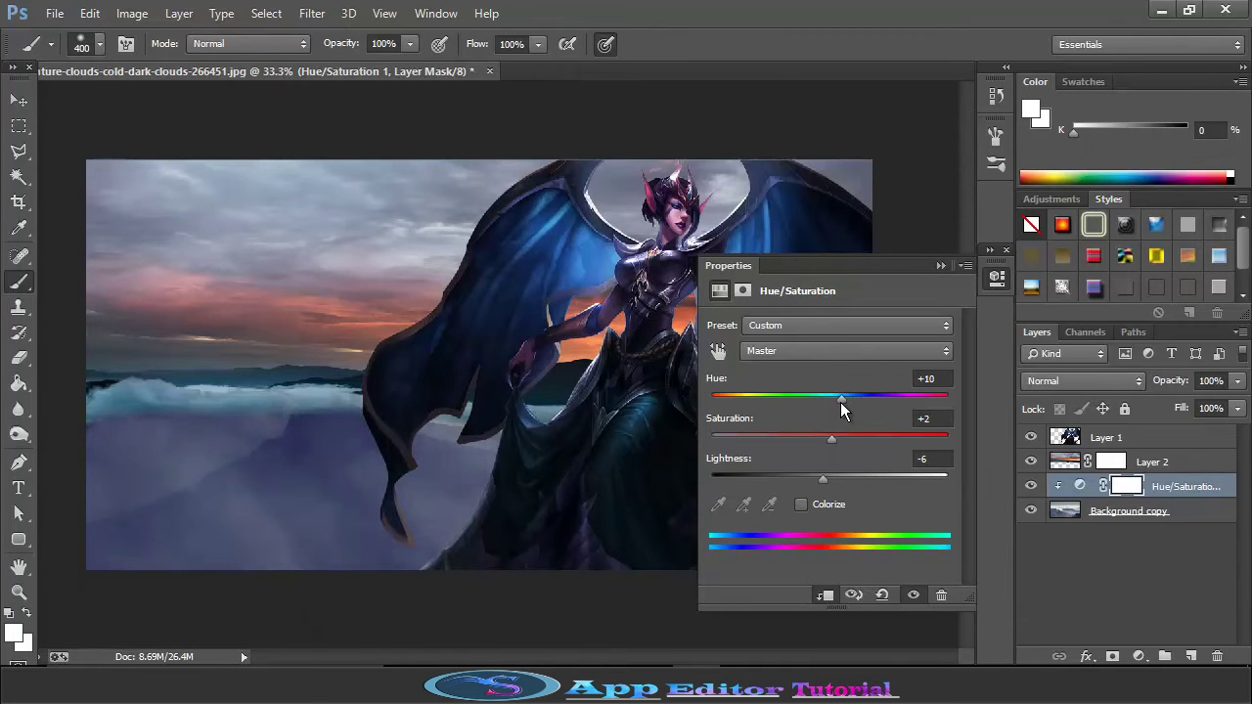
pyautogui.moveTo(818, 475); pyautogui.dragTo(834, 475)
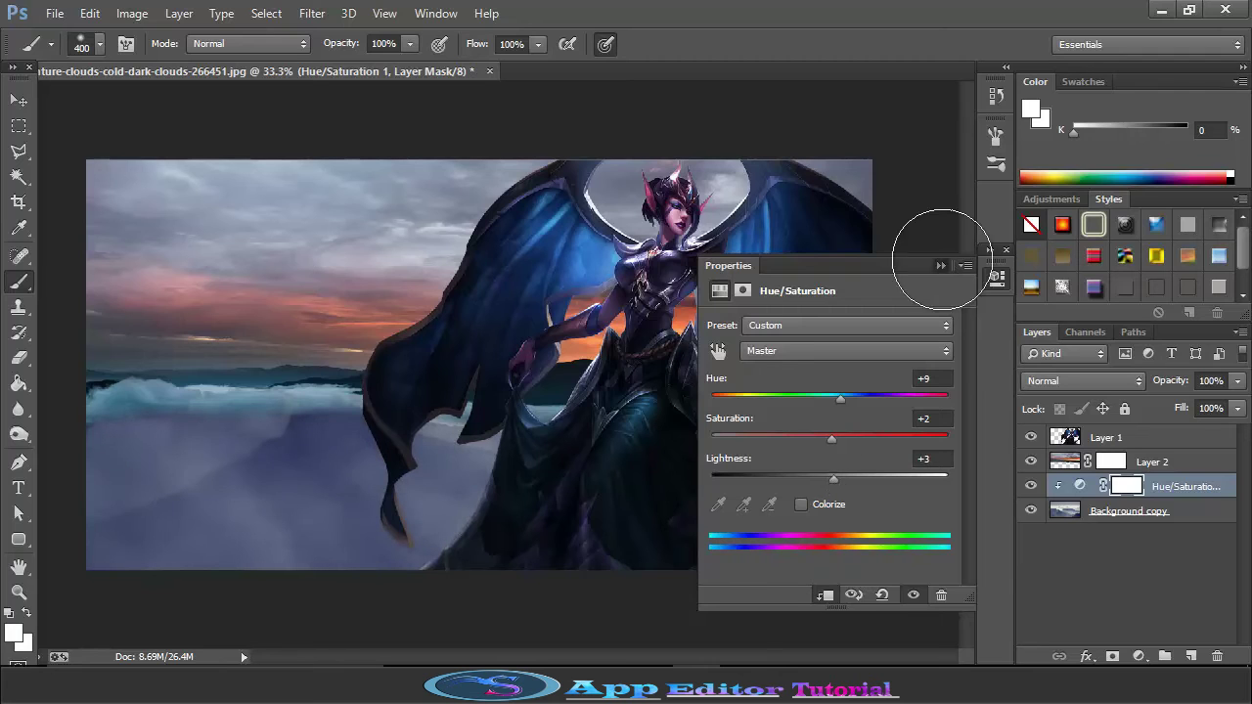
pyautogui.click(941, 262)
# - Add a new clipped layer directly above Background copy and fill it with the blue swatch color using the Paint Bucket
pyautogui.click(1115, 513)
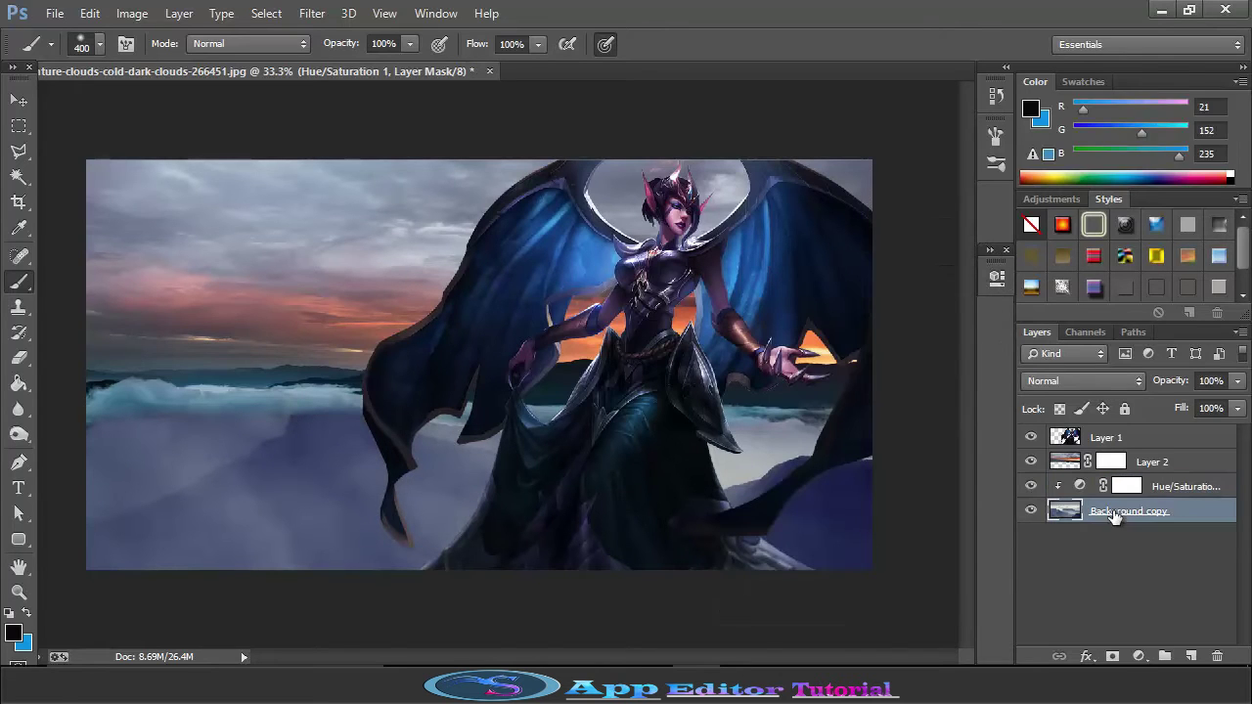
pyautogui.click(1192, 656)
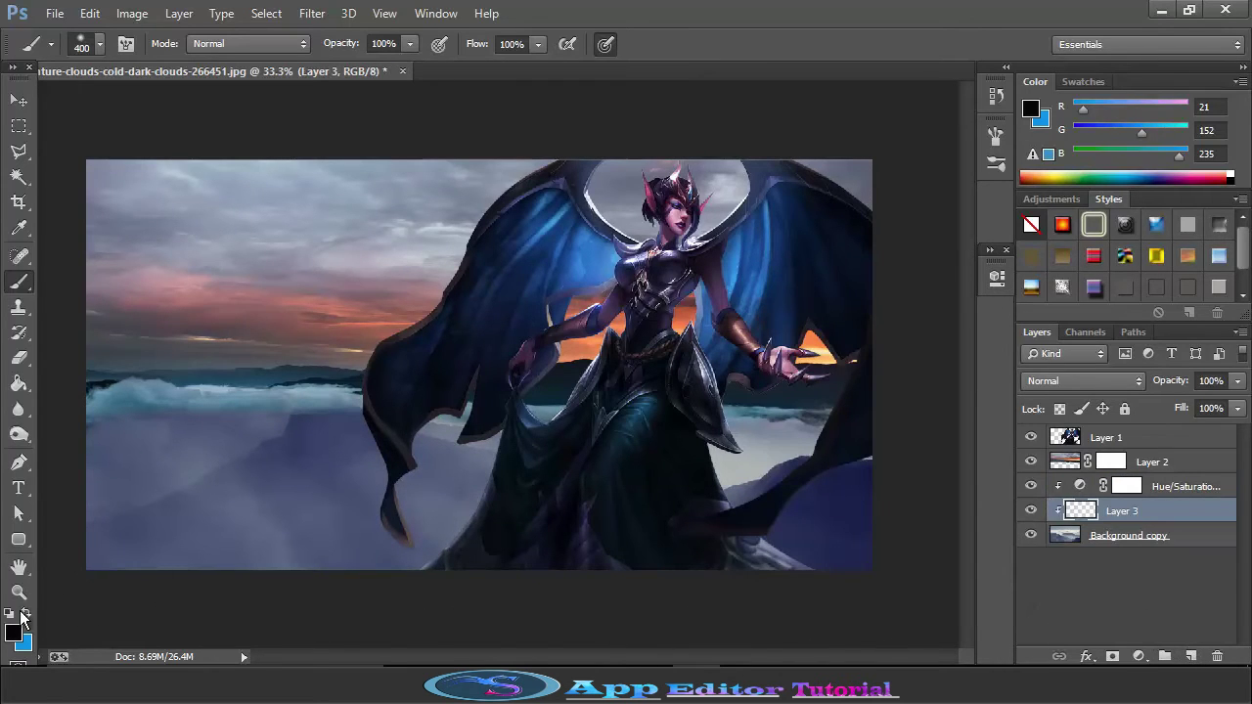
pyautogui.click(26, 612)
pyautogui.click(18, 384)
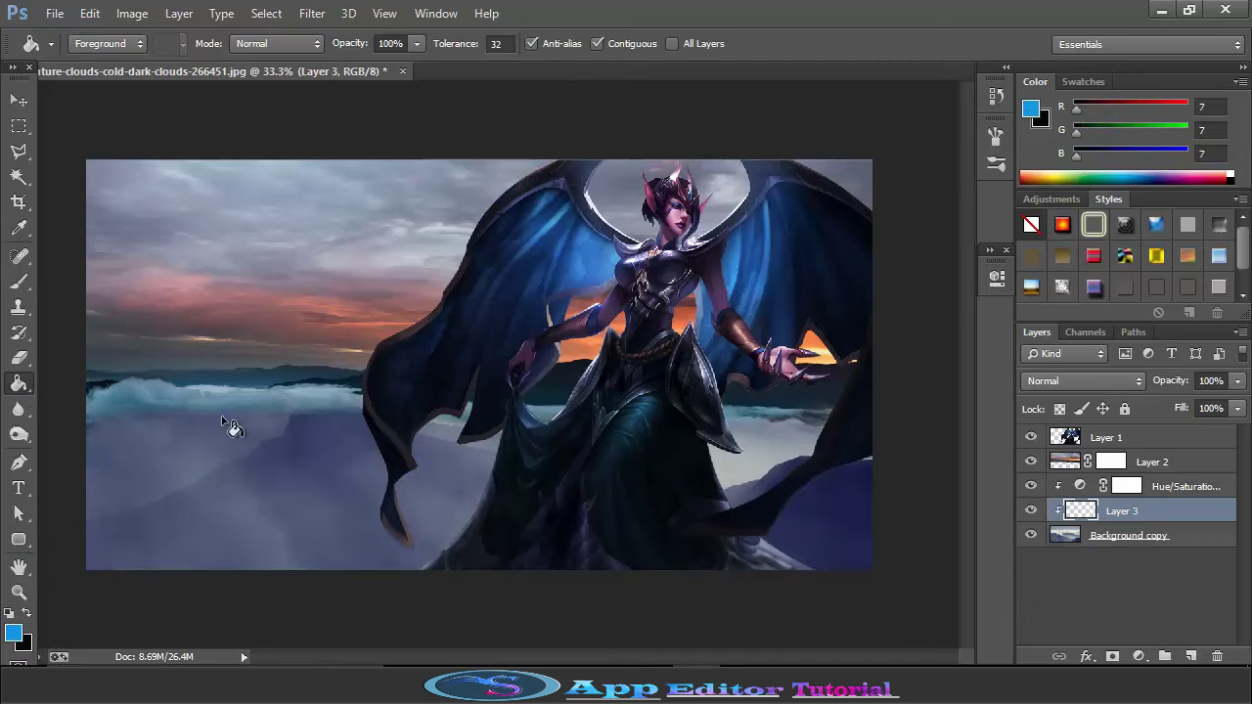
pyautogui.click(335, 446)
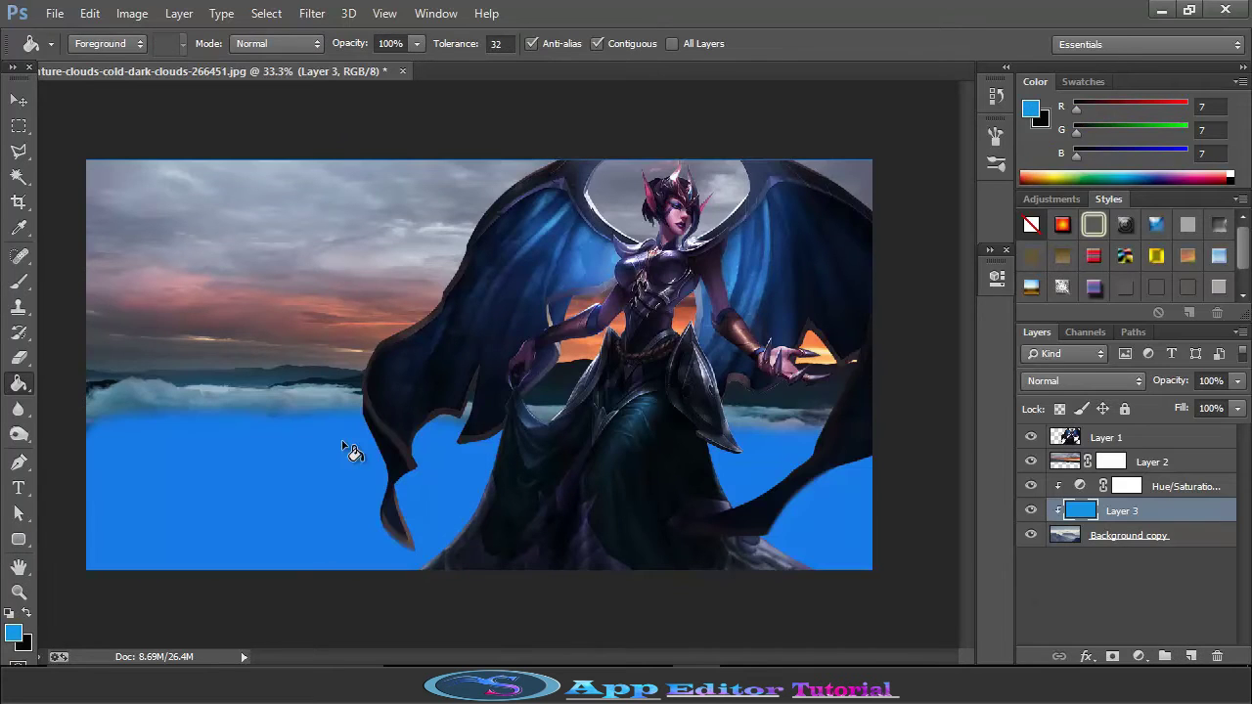
# - Set the blue fill layer's blend mode to Soft Light and its Fill to 11%
pyautogui.click(1082, 383)
pyautogui.click(1073, 260)
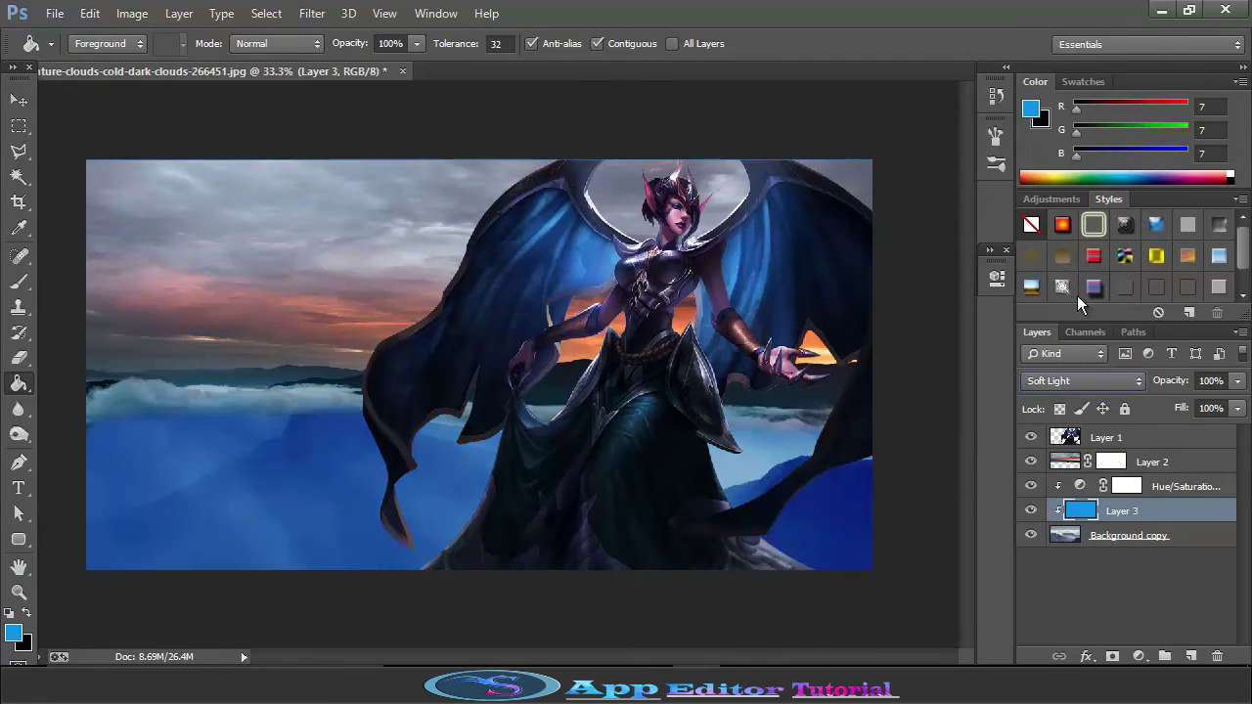
pyautogui.click(1237, 409)
pyautogui.moveTo(1187, 431); pyautogui.dragTo(1151, 431)
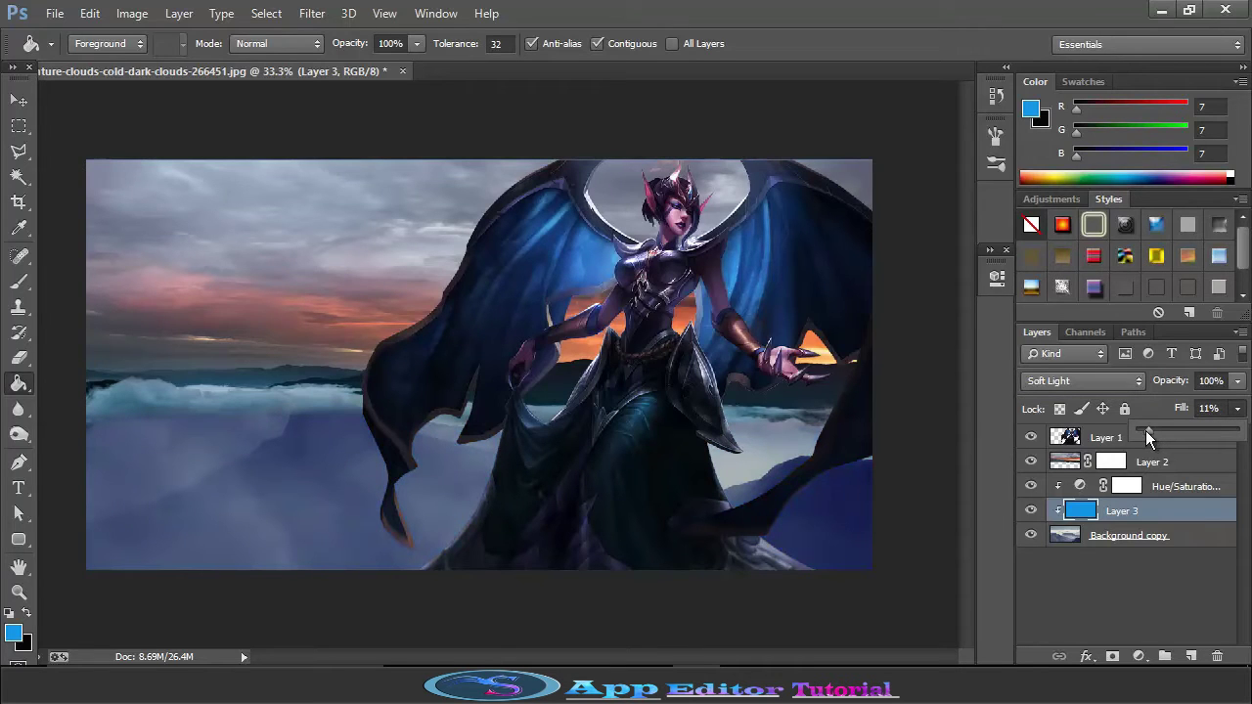
# - Erase the remaining teal cloud band along the lower edge of the sunset sky layer, hiding the character layer temporarily for the area behind her
pyautogui.click(1063, 464)
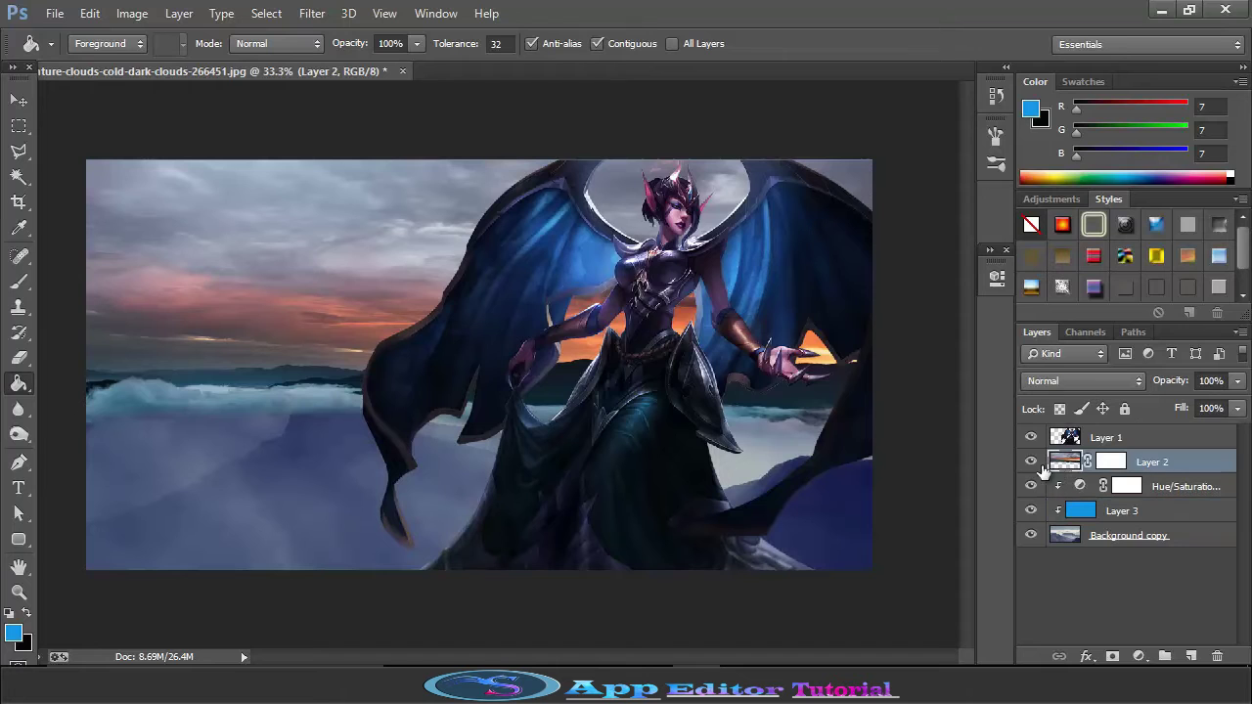
pyautogui.click(19, 357)
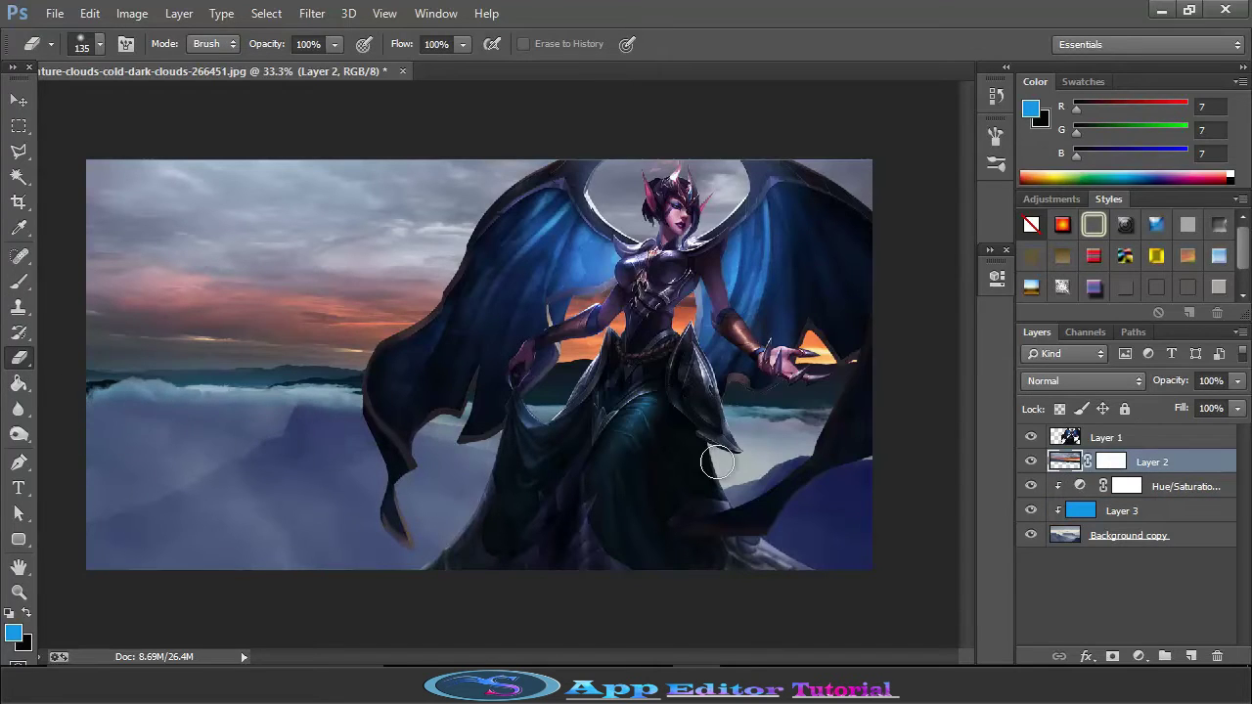
pyautogui.moveTo(237, 418); pyautogui.dragTo(136, 412)
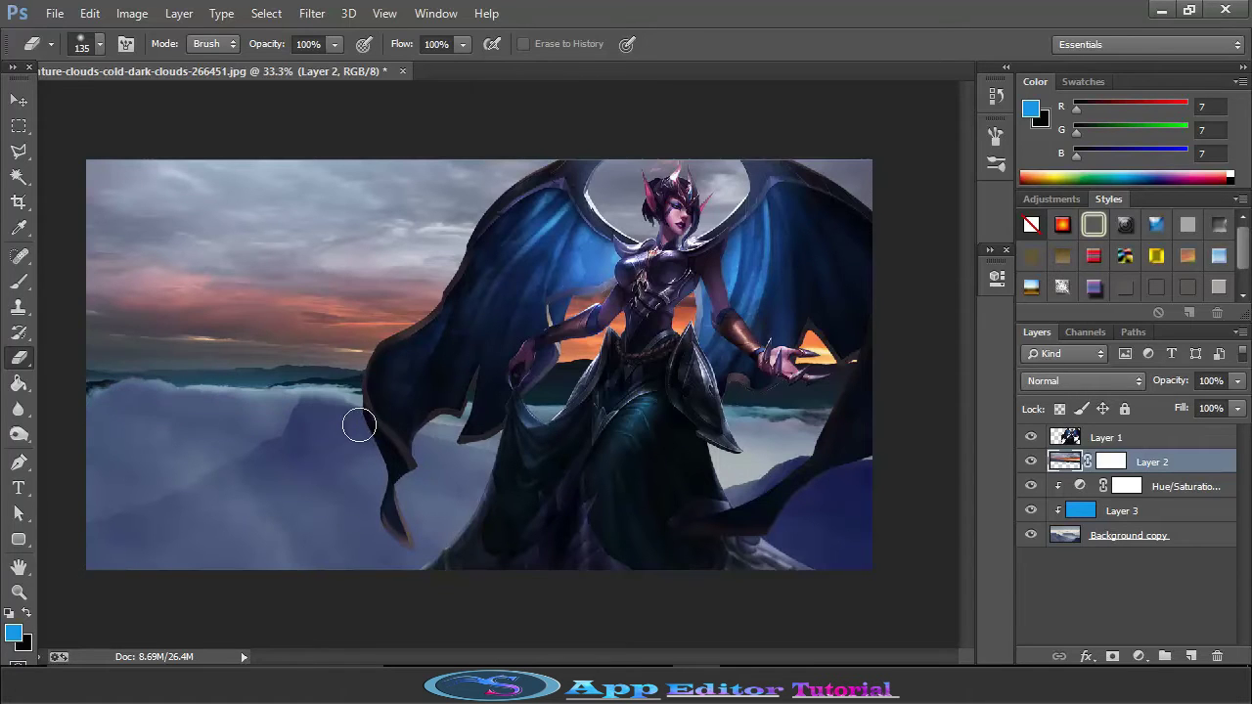
pyautogui.click(1031, 437)
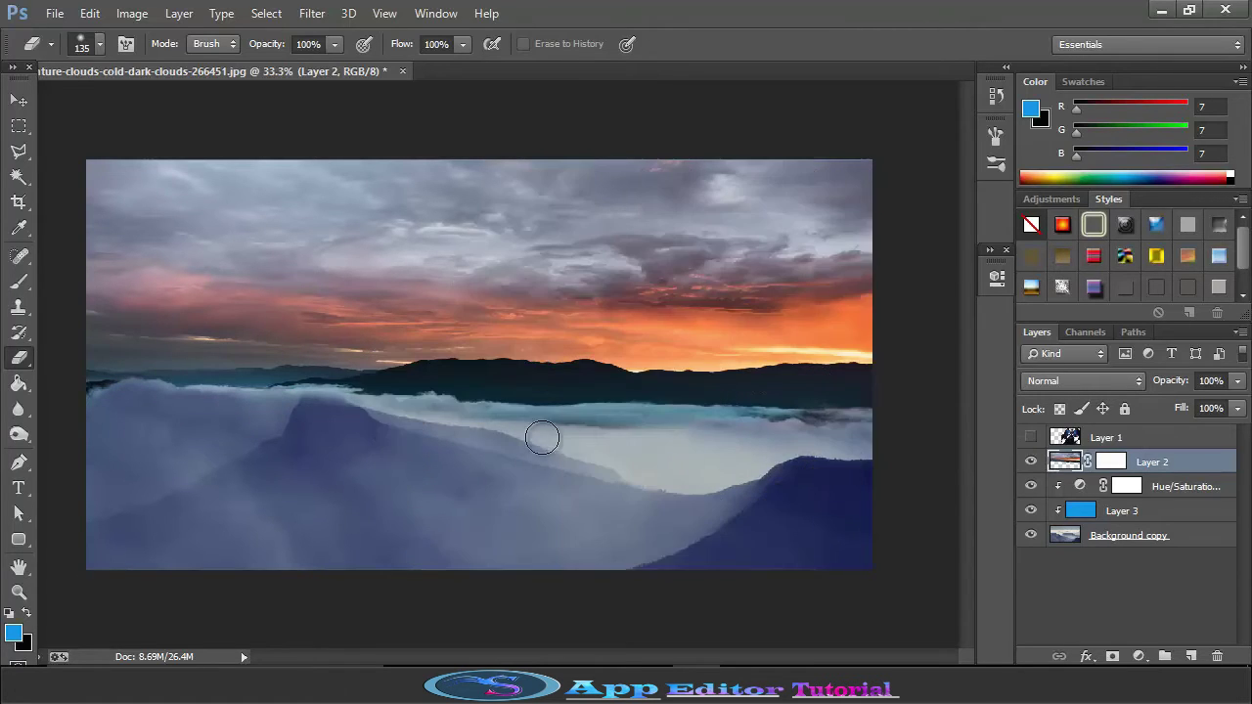
pyautogui.moveTo(518, 428); pyautogui.dragTo(864, 430)
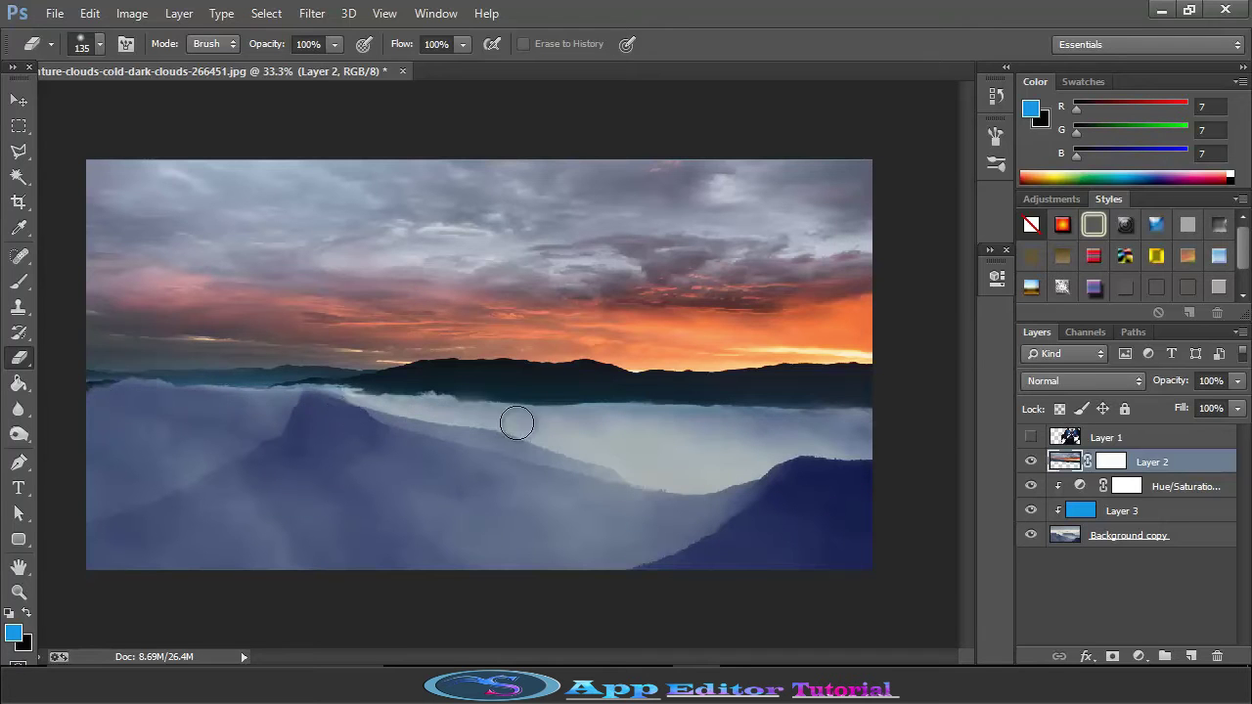
pyautogui.click(1030, 437)
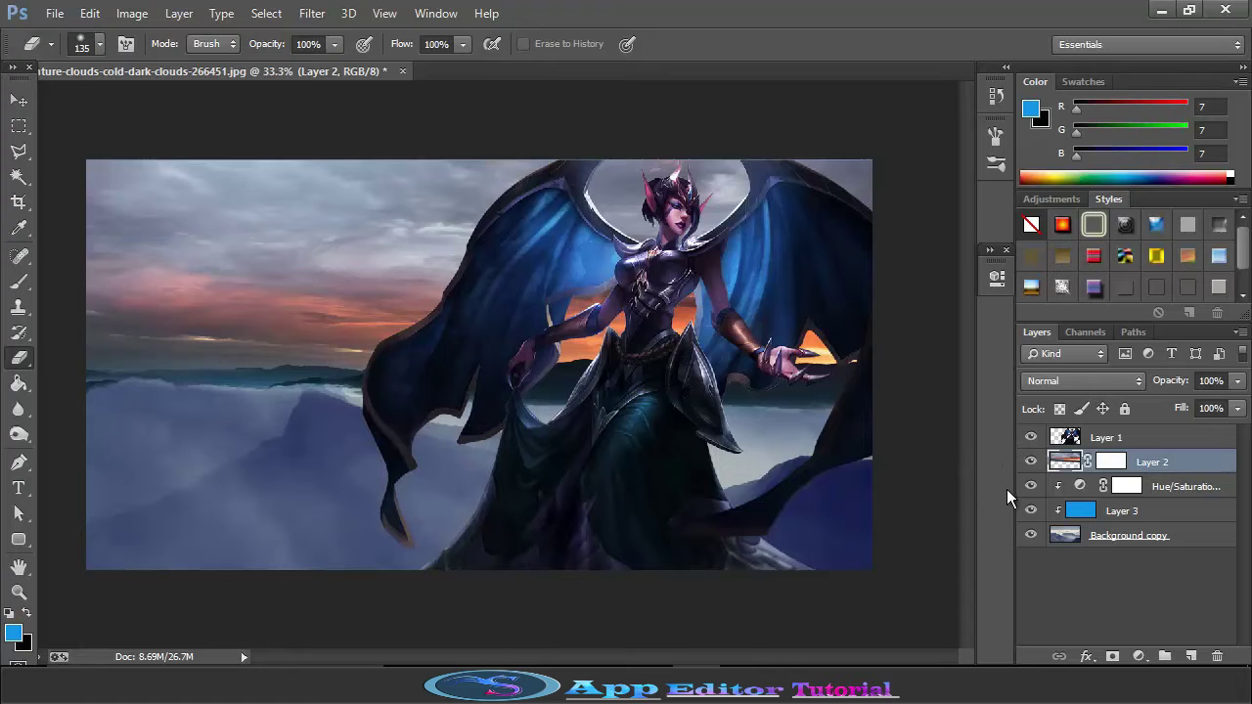
# - Add a new layer above the character and paint a soft blue spot between her head and wing with a 400 px brush
pyautogui.click(1125, 513)
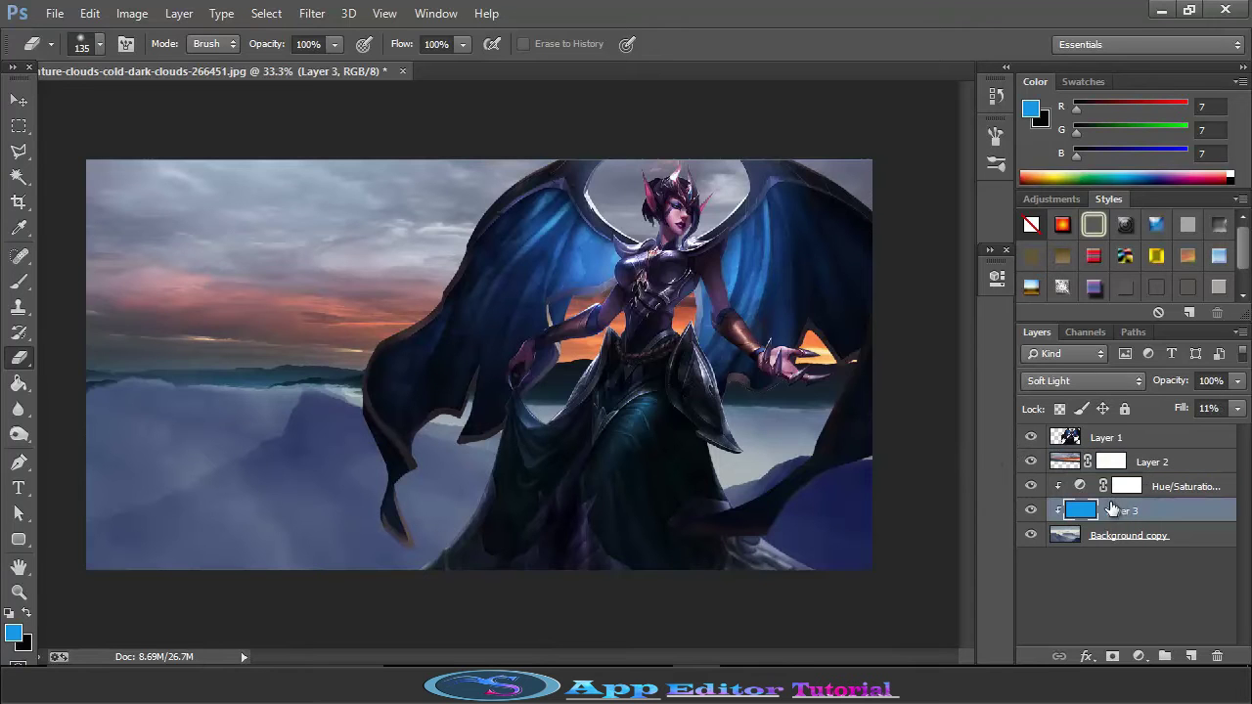
pyautogui.click(1154, 462)
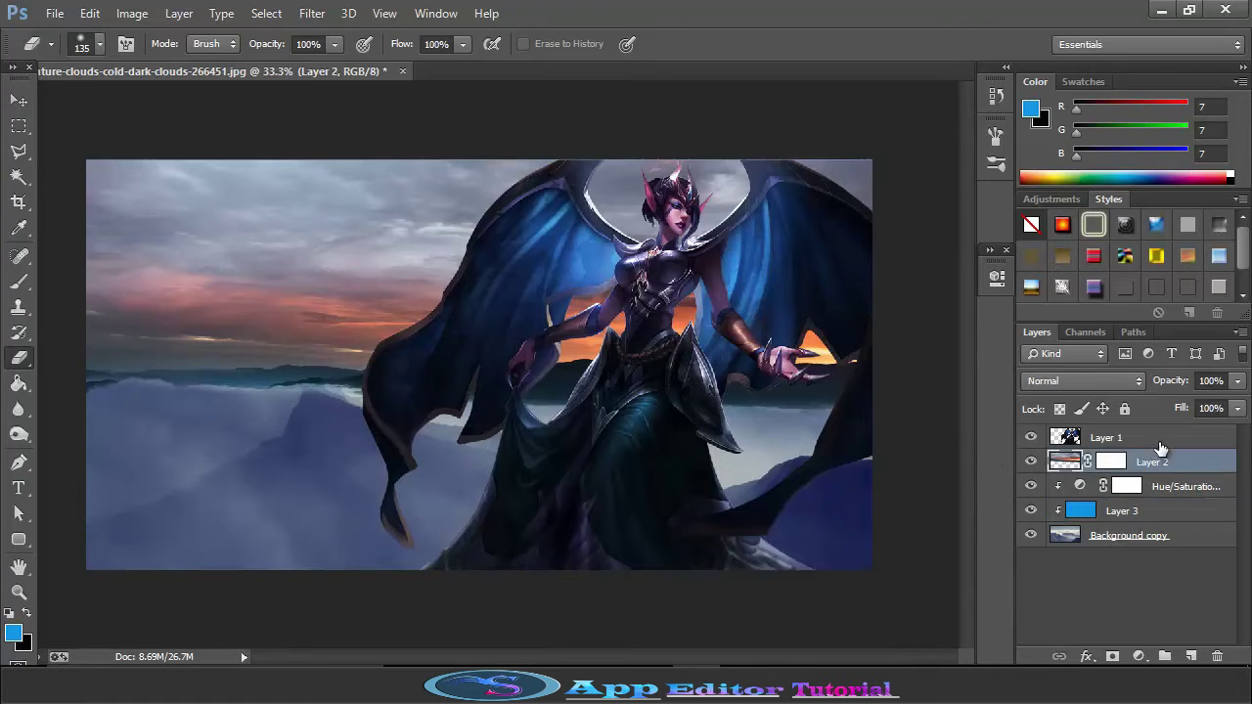
pyautogui.click(1160, 440)
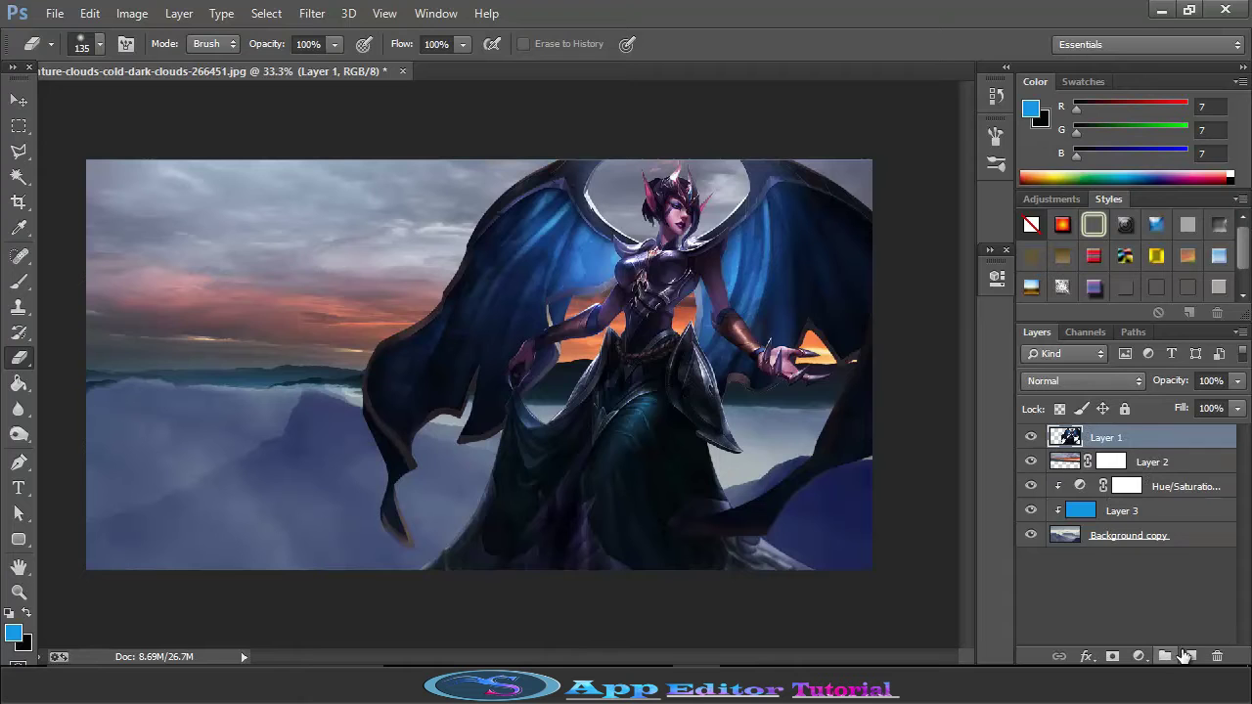
pyautogui.click(1184, 656)
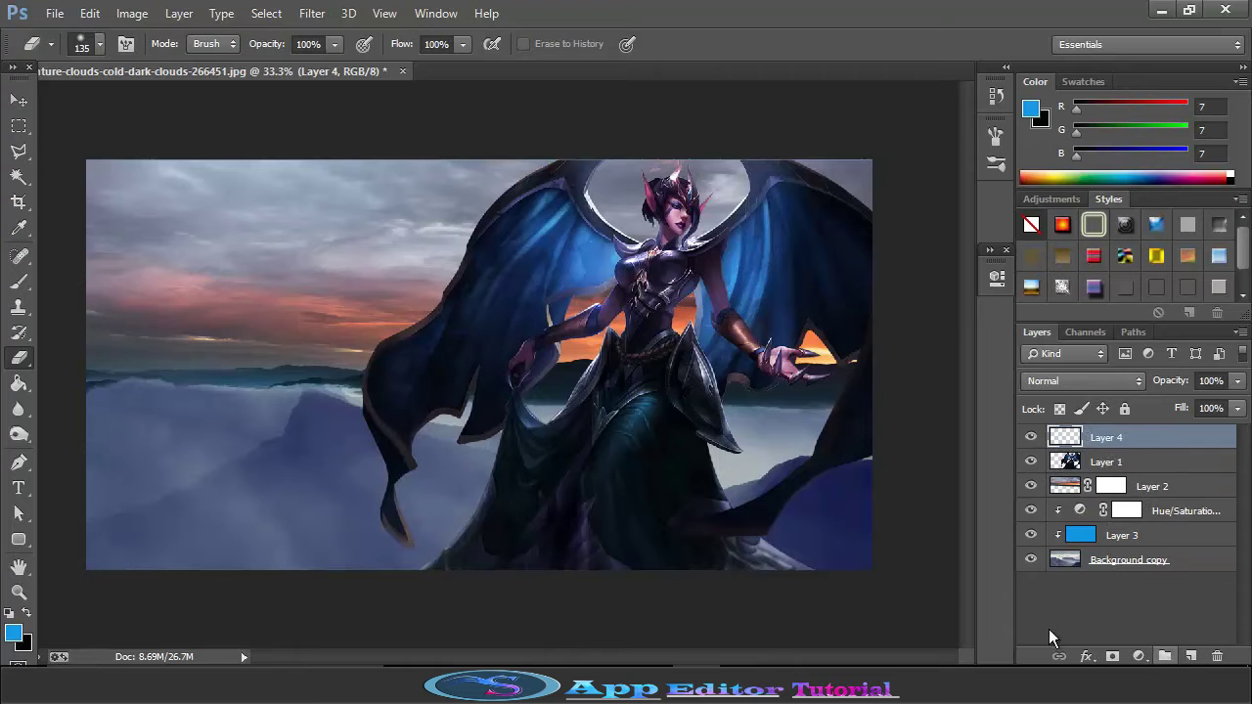
pyautogui.click(19, 280)
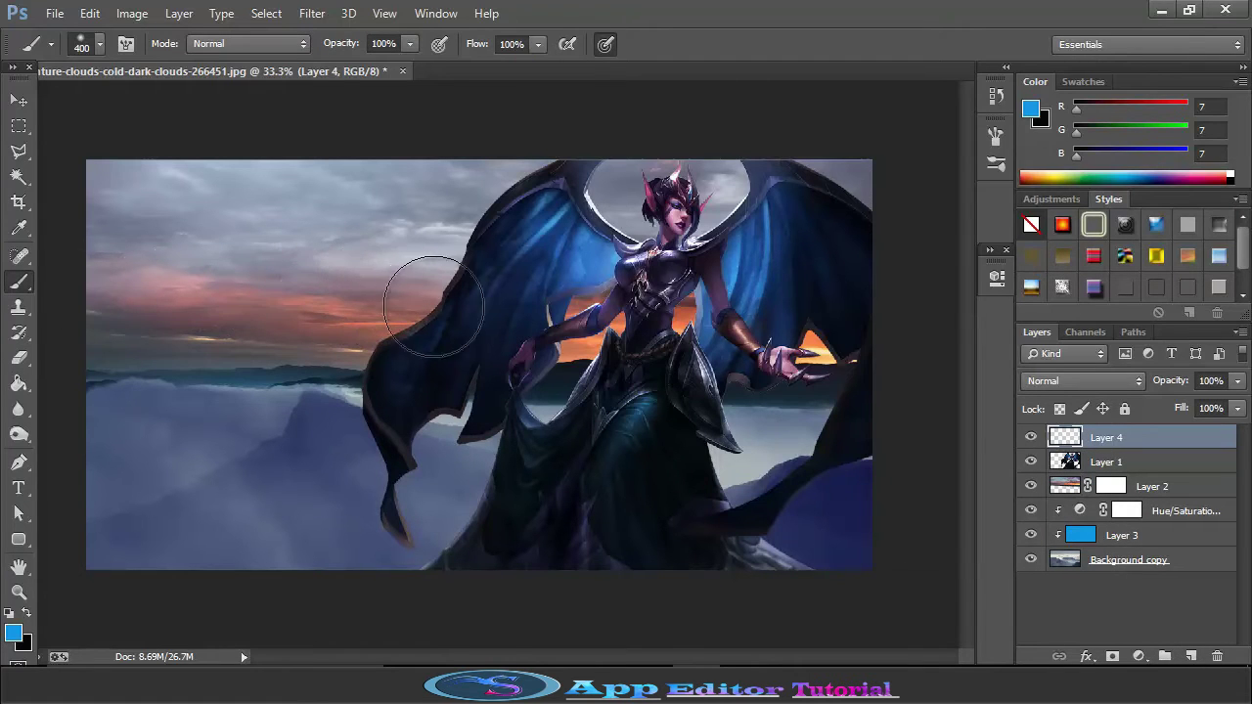
pyautogui.click(602, 225)
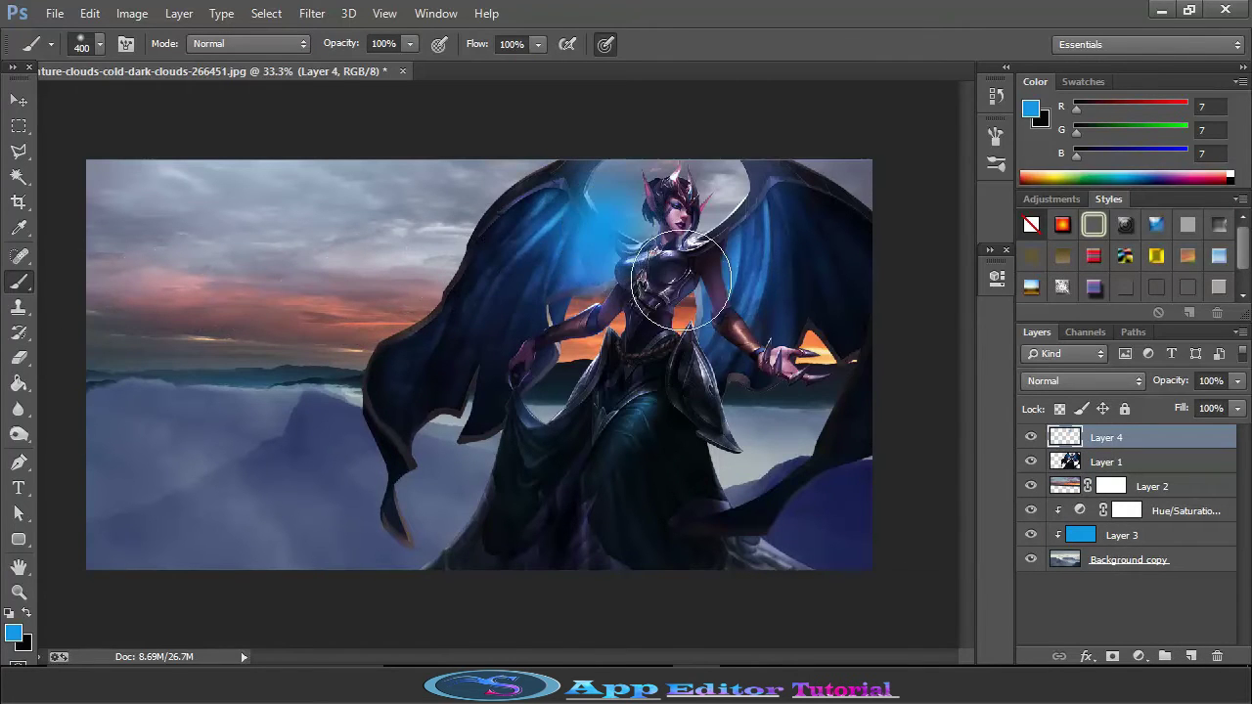
# - Set the blue glow layer to Soft Light and brush blue light over the character's chest, shoulder and head
pyautogui.click(1084, 380)
pyautogui.click(1047, 364)
pyautogui.moveTo(600, 300)
pyautogui.mouseDown()
pyautogui.moveTo(560, 264)
pyautogui.moveTo(555, 277)
pyautogui.moveTo(594, 283)
pyautogui.moveTo(653, 243)
pyautogui.mouseUp()
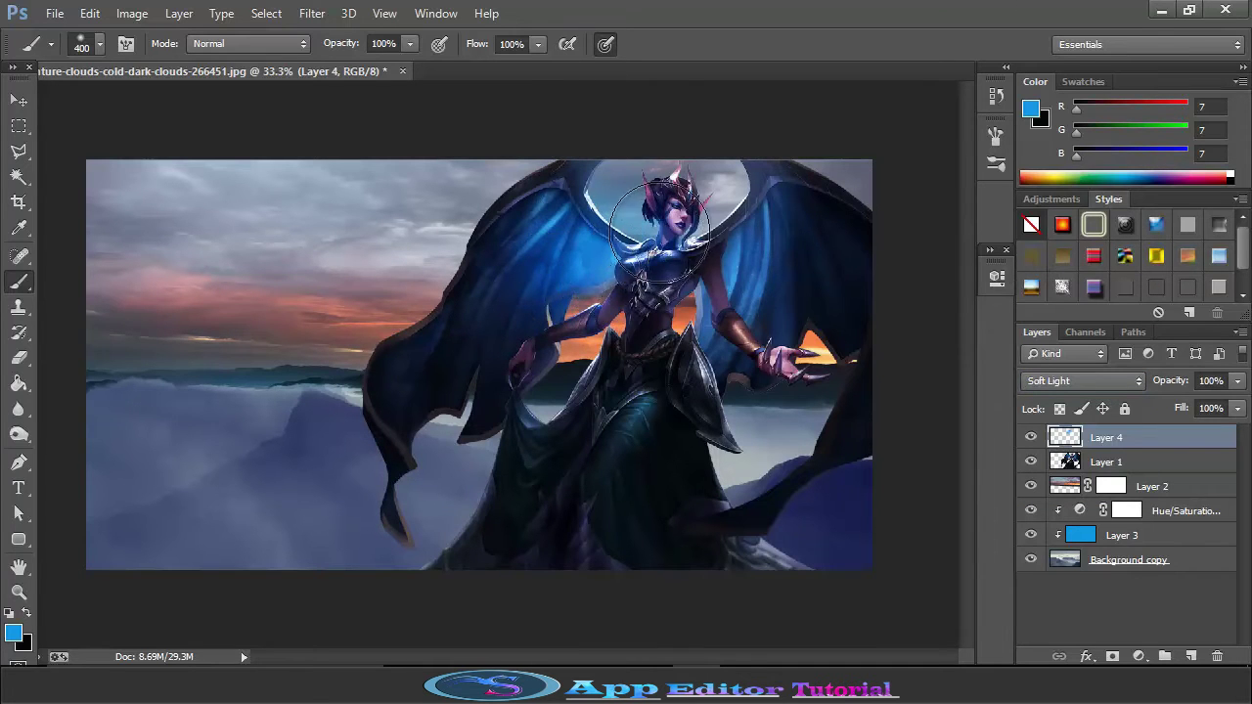
# - Brush the blue glow across the cloudy sky, her outer wing and the horizon band, undoing the last stray stroke
pyautogui.moveTo(405, 265)
pyautogui.mouseDown()
pyautogui.moveTo(361, 276)
pyautogui.moveTo(392, 267)
pyautogui.moveTo(471, 198)
pyautogui.moveTo(472, 209)
pyautogui.moveTo(518, 189)
pyautogui.moveTo(493, 196)
pyautogui.moveTo(413, 287)
pyautogui.moveTo(391, 275)
pyautogui.moveTo(293, 337)
pyautogui.moveTo(333, 325)
pyautogui.moveTo(340, 338)
pyautogui.moveTo(481, 175)
pyautogui.moveTo(393, 263)
pyautogui.moveTo(383, 211)
pyautogui.moveTo(351, 235)
pyautogui.moveTo(378, 192)
pyautogui.moveTo(167, 205)
pyautogui.moveTo(205, 198)
pyautogui.moveTo(131, 195)
pyautogui.moveTo(227, 197)
pyautogui.moveTo(135, 202)
pyautogui.moveTo(195, 190)
pyautogui.mouseUp()
pyautogui.moveTo(719, 181); pyautogui.dragTo(852, 162)
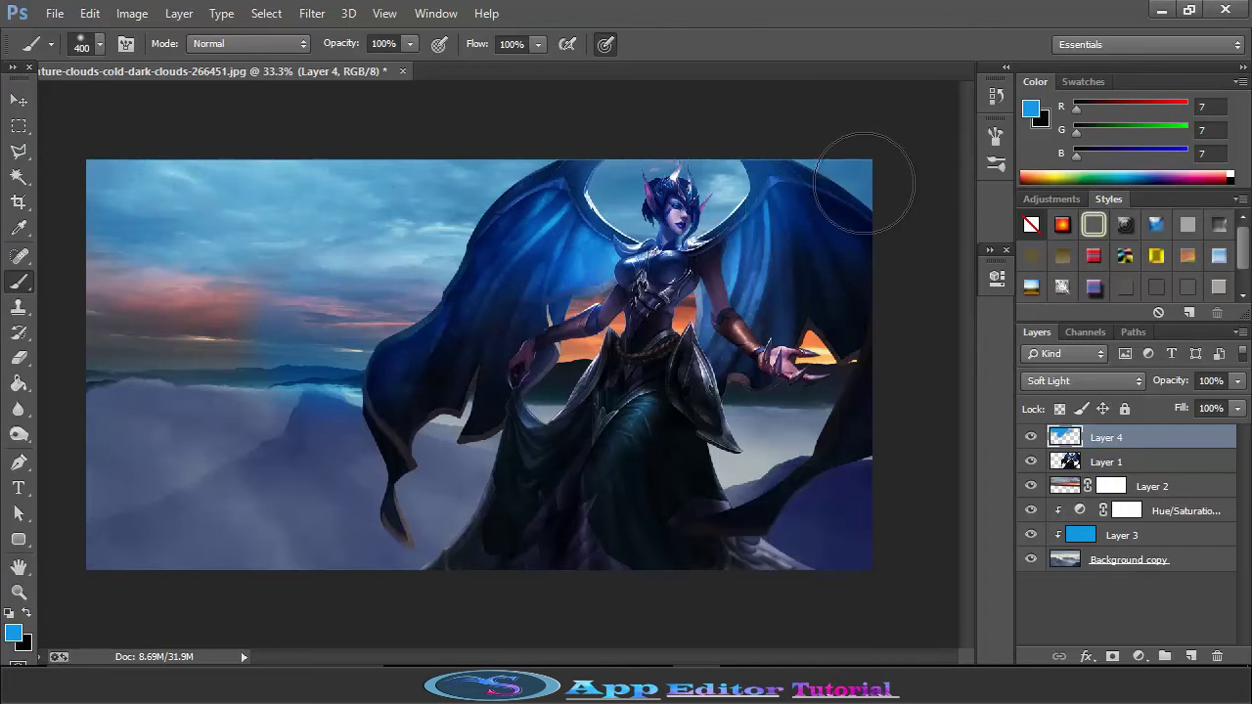
pyautogui.moveTo(197, 344)
pyautogui.mouseDown()
pyautogui.moveTo(291, 310)
pyautogui.moveTo(248, 311)
pyautogui.moveTo(358, 358)
pyautogui.mouseUp()
pyautogui.moveTo(877, 368)
pyautogui.mouseDown()
pyautogui.moveTo(838, 375)
pyautogui.moveTo(822, 354)
pyautogui.mouseUp()
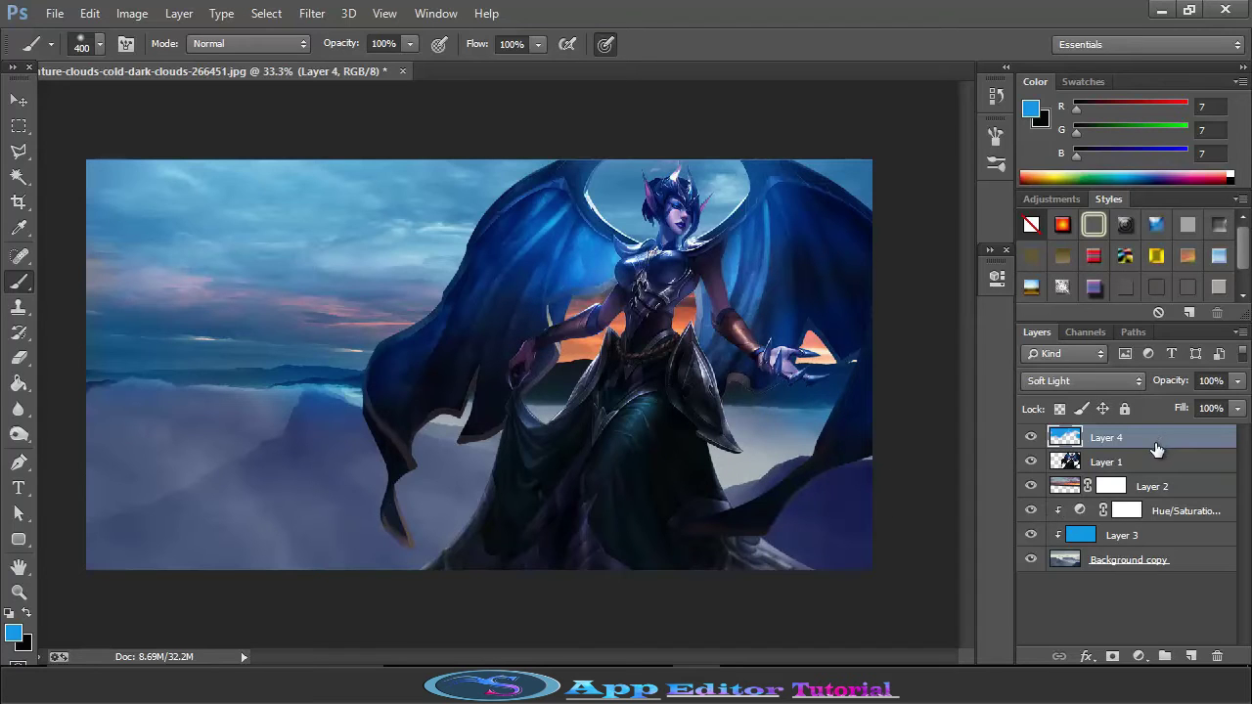
pyautogui.moveTo(914, 526)
pyautogui.mouseDown()
pyautogui.moveTo(890, 516)
pyautogui.moveTo(907, 494)
pyautogui.mouseUp()
pyautogui.hotkey('ctrl', 'z')
# - Add a new top layer and sample the sunset orange beside her waist (RGB 219, 122, 78) as the foreground color
pyautogui.click(1192, 656)
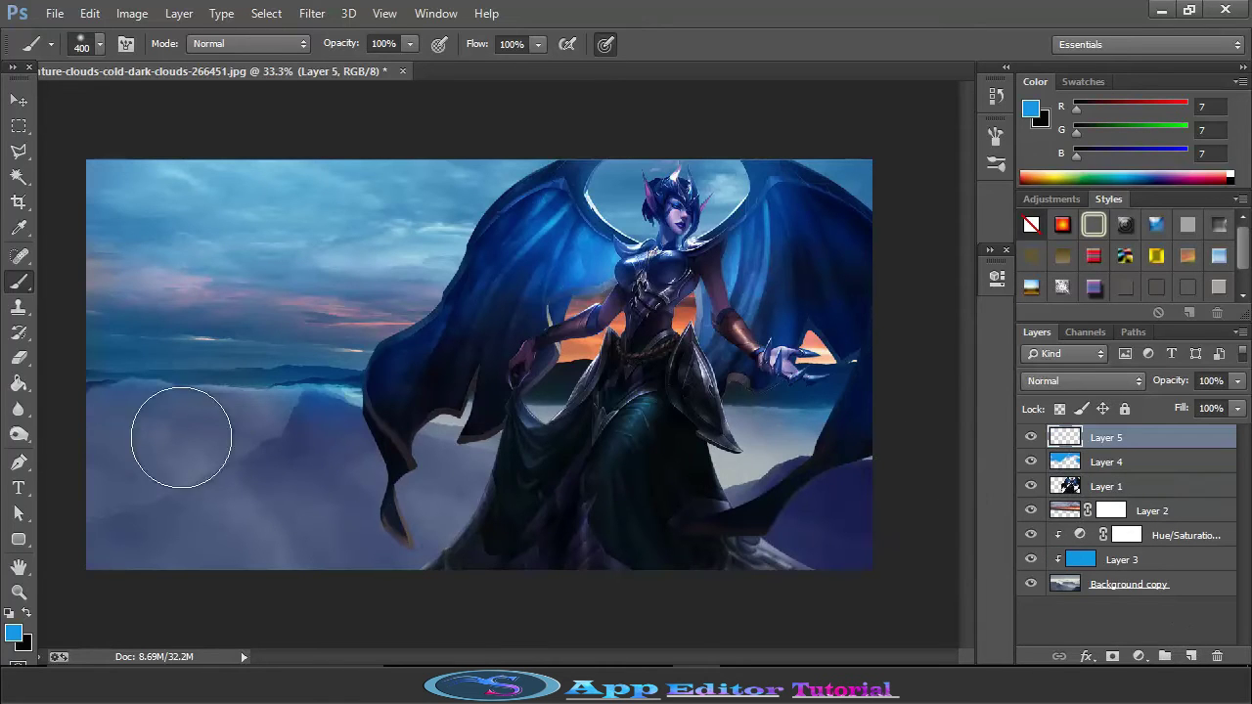
pyautogui.click(18, 228)
pyautogui.click(591, 358)
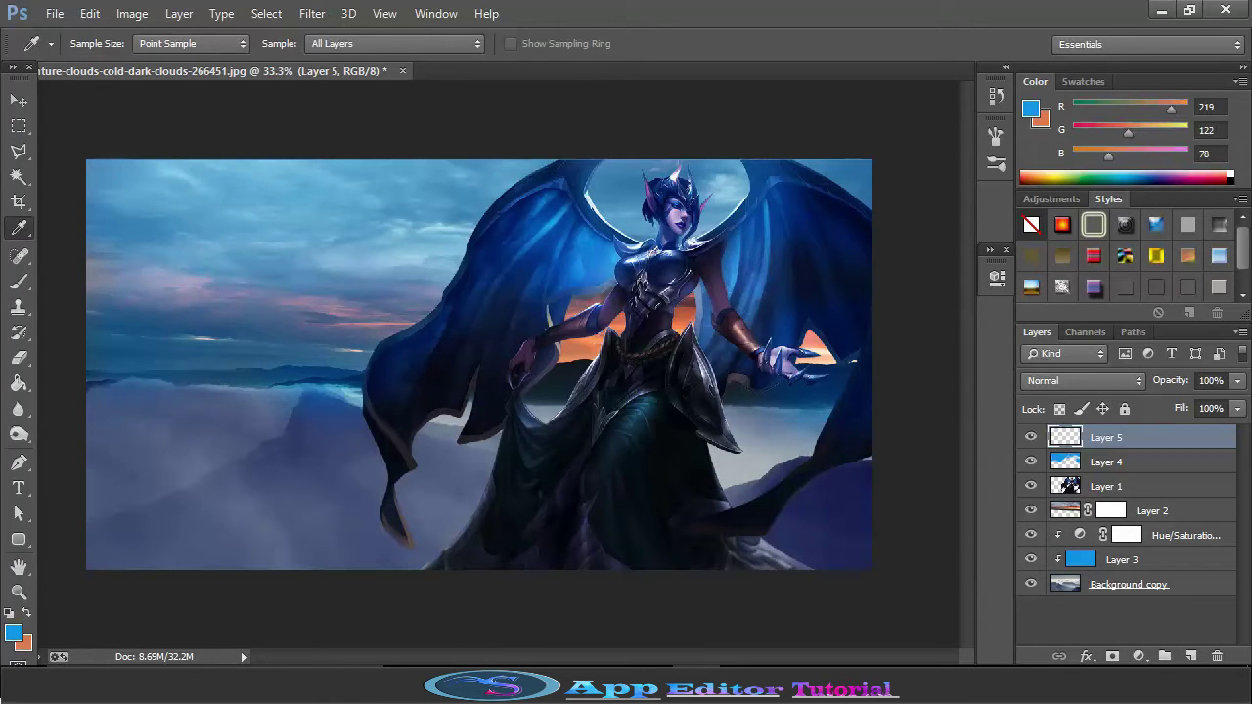
pyautogui.click(27, 614)
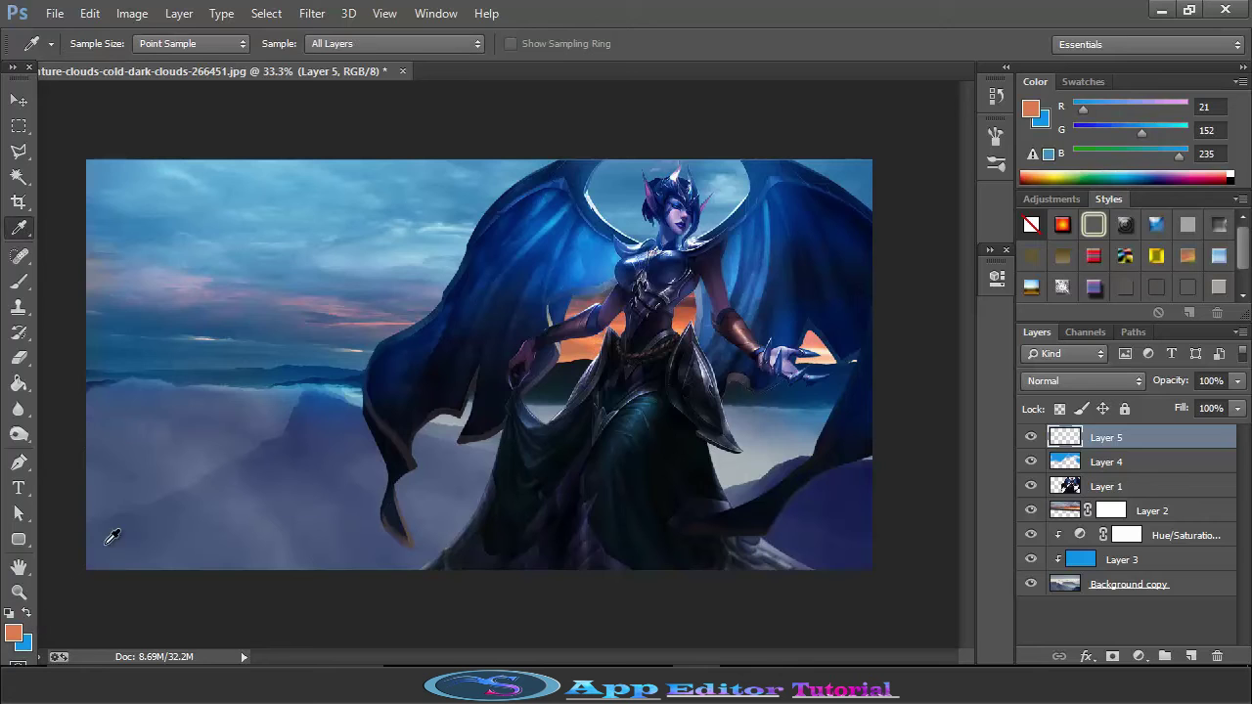
# - Paint orange along the lower edge of the image with the soft 400 px brush, covering the dress hem and mist
pyautogui.click(20, 283)
pyautogui.click(656, 547)
pyautogui.moveTo(583, 562)
pyautogui.mouseDown()
pyautogui.moveTo(565, 545)
pyautogui.moveTo(479, 559)
pyautogui.moveTo(489, 567)
pyautogui.moveTo(648, 531)
pyautogui.mouseUp()
pyautogui.click(836, 571)
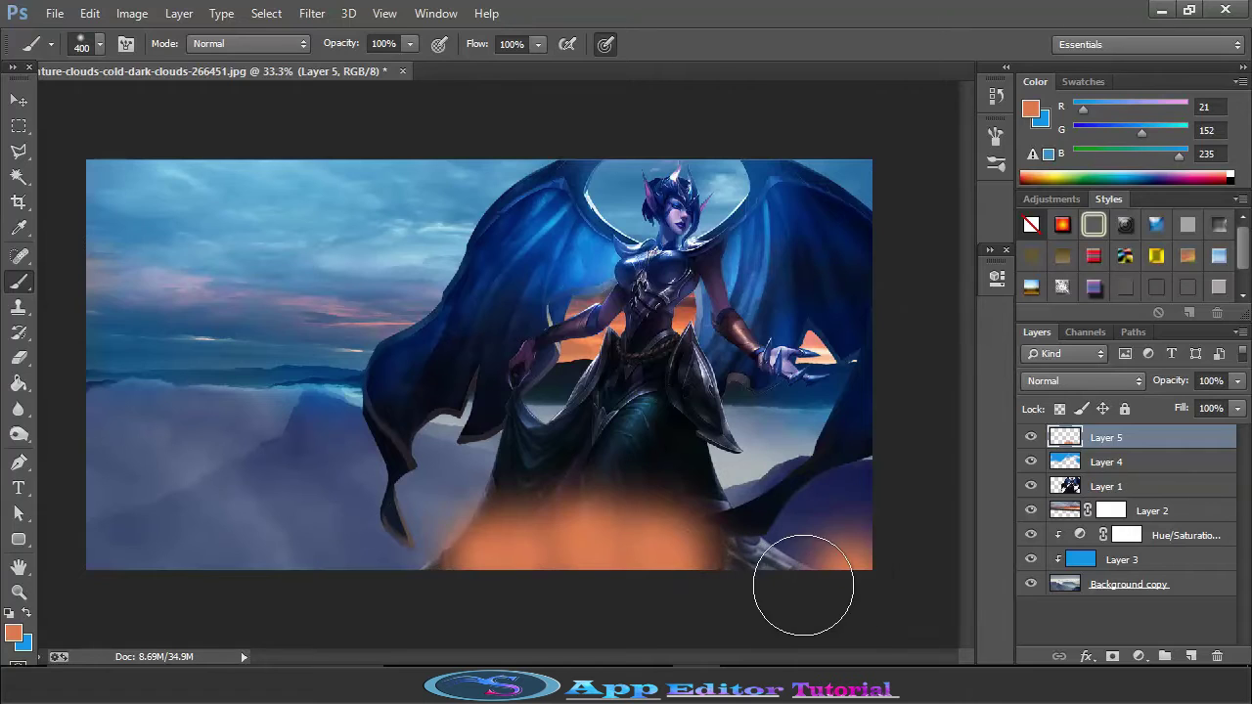
pyautogui.click(95, 567)
pyautogui.moveTo(112, 601); pyautogui.dragTo(419, 608)
# - Set the orange layer's blend mode to Soft Light and brush more orange over the lower mist on both sides
pyautogui.click(1092, 382)
pyautogui.click(1076, 284)
pyautogui.moveTo(519, 602)
pyautogui.mouseDown()
pyautogui.moveTo(198, 550)
pyautogui.moveTo(132, 535)
pyautogui.moveTo(100, 511)
pyautogui.mouseUp()
pyautogui.moveTo(878, 498)
pyautogui.mouseDown()
pyautogui.moveTo(843, 490)
pyautogui.moveTo(783, 535)
pyautogui.moveTo(749, 538)
pyautogui.moveTo(720, 515)
pyautogui.moveTo(473, 517)
pyautogui.moveTo(411, 550)
pyautogui.moveTo(128, 513)
pyautogui.moveTo(81, 530)
pyautogui.moveTo(75, 517)
pyautogui.moveTo(901, 481)
pyautogui.moveTo(316, 556)
pyautogui.moveTo(120, 438)
pyautogui.moveTo(117, 454)
pyautogui.moveTo(187, 520)
pyautogui.moveTo(301, 554)
pyautogui.moveTo(786, 520)
pyautogui.moveTo(899, 542)
pyautogui.mouseUp()
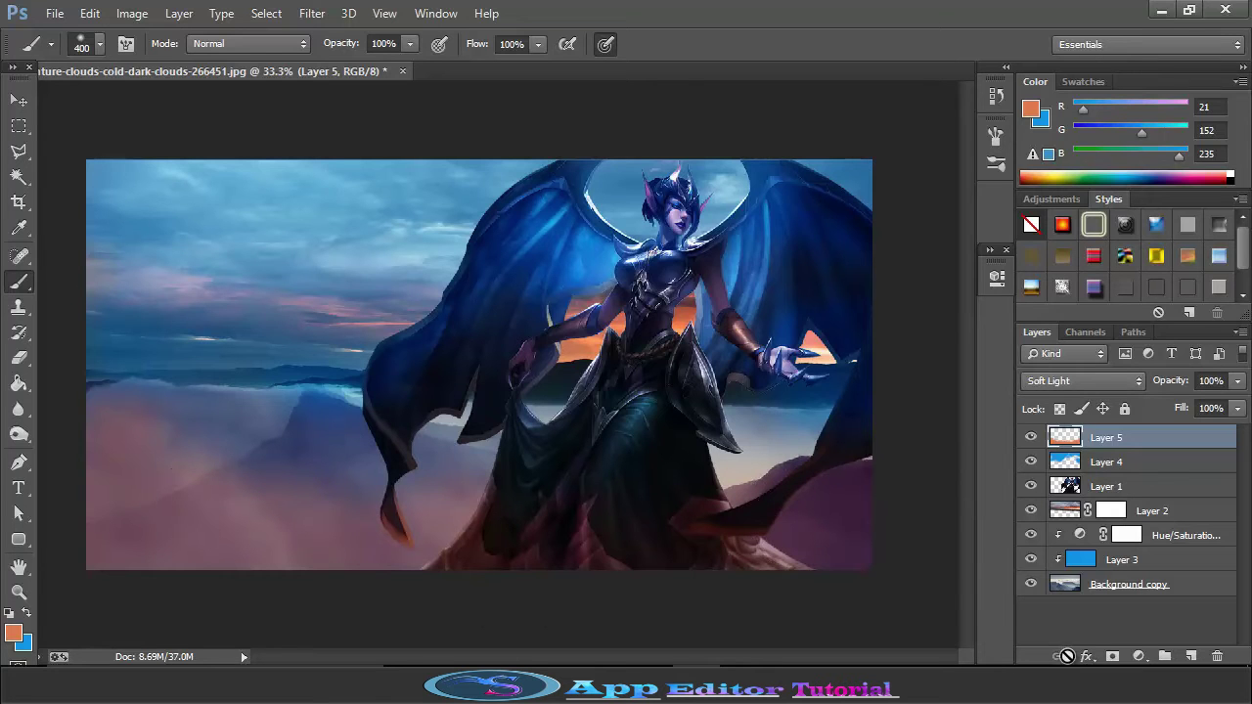
# - Add a Hue/Saturation adjustment layer clipped to the orange glow layer
pyautogui.click(1137, 656)
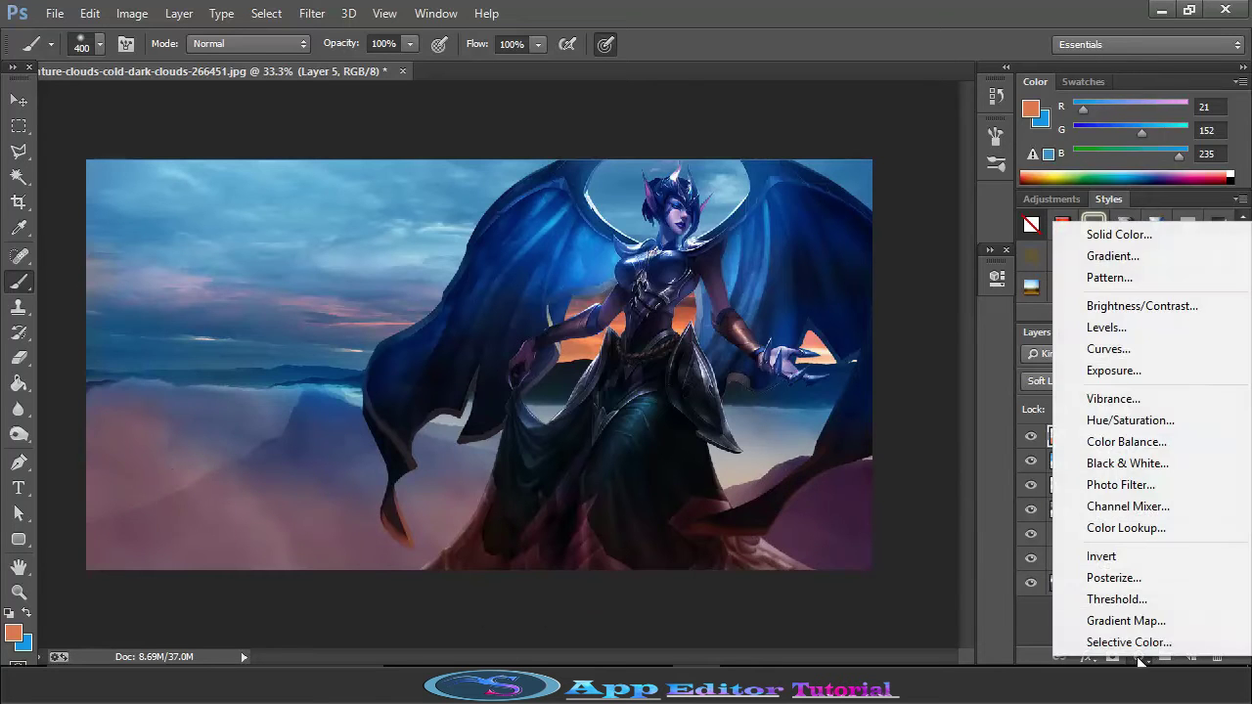
pyautogui.click(1135, 420)
pyautogui.click(824, 596)
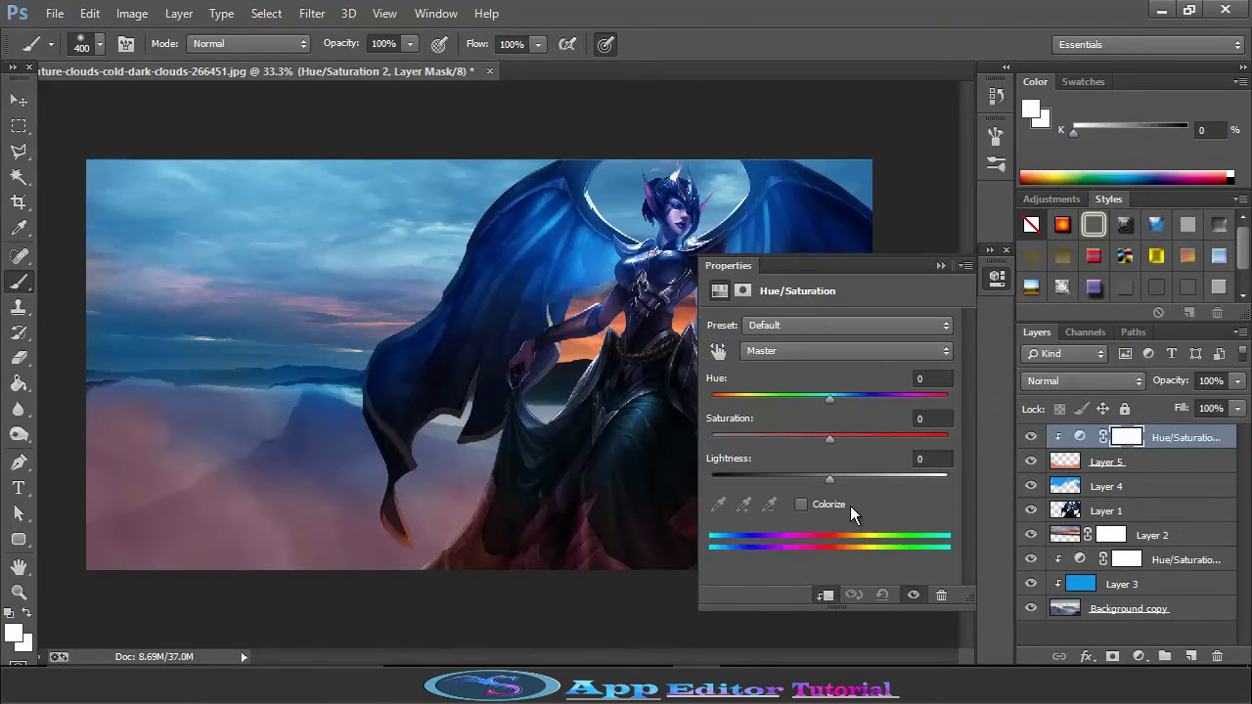
# - Set the clipped adjustment to Hue +11, Saturation +8 and Lightness -17, and collapse its settings
pyautogui.moveTo(829, 399)
pyautogui.mouseDown()
pyautogui.moveTo(856, 399)
pyautogui.moveTo(823, 405)
pyautogui.mouseUp()
pyautogui.moveTo(760, 260); pyautogui.dragTo(753, 143)
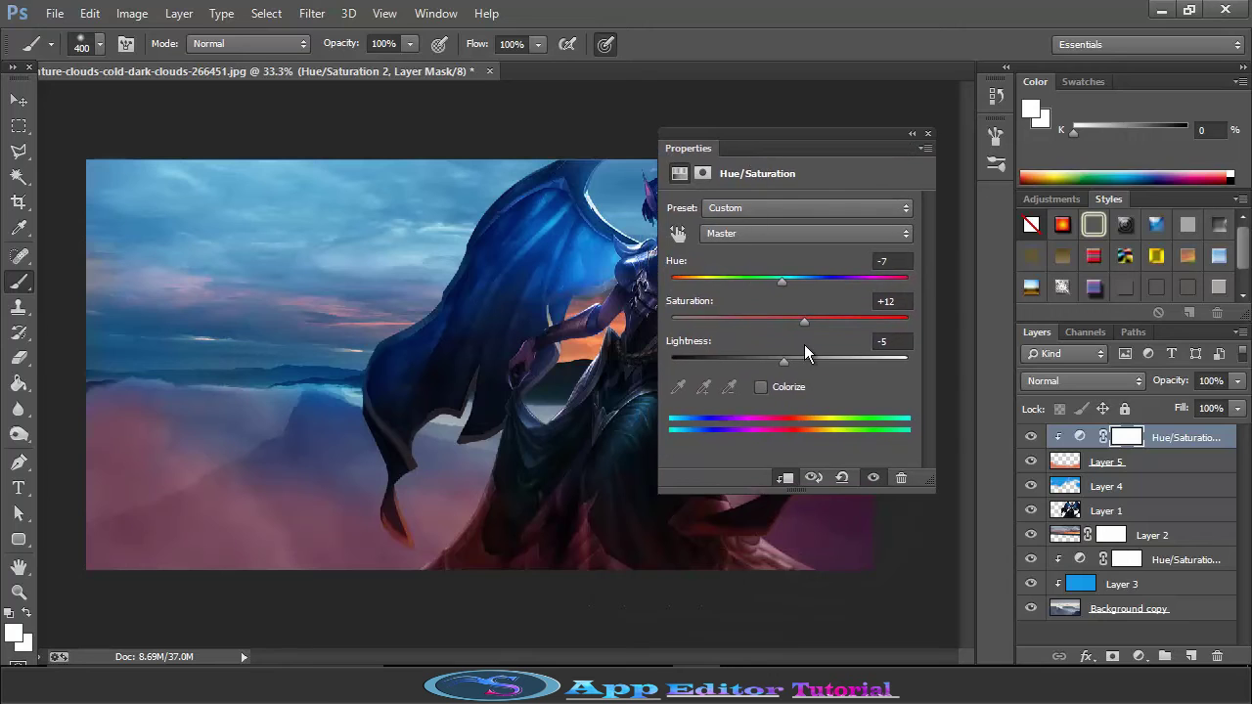
pyautogui.moveTo(805, 323); pyautogui.dragTo(815, 321)
pyautogui.moveTo(786, 280)
pyautogui.mouseDown()
pyautogui.moveTo(823, 286)
pyautogui.moveTo(782, 291)
pyautogui.mouseUp()
pyautogui.moveTo(774, 364); pyautogui.dragTo(772, 361)
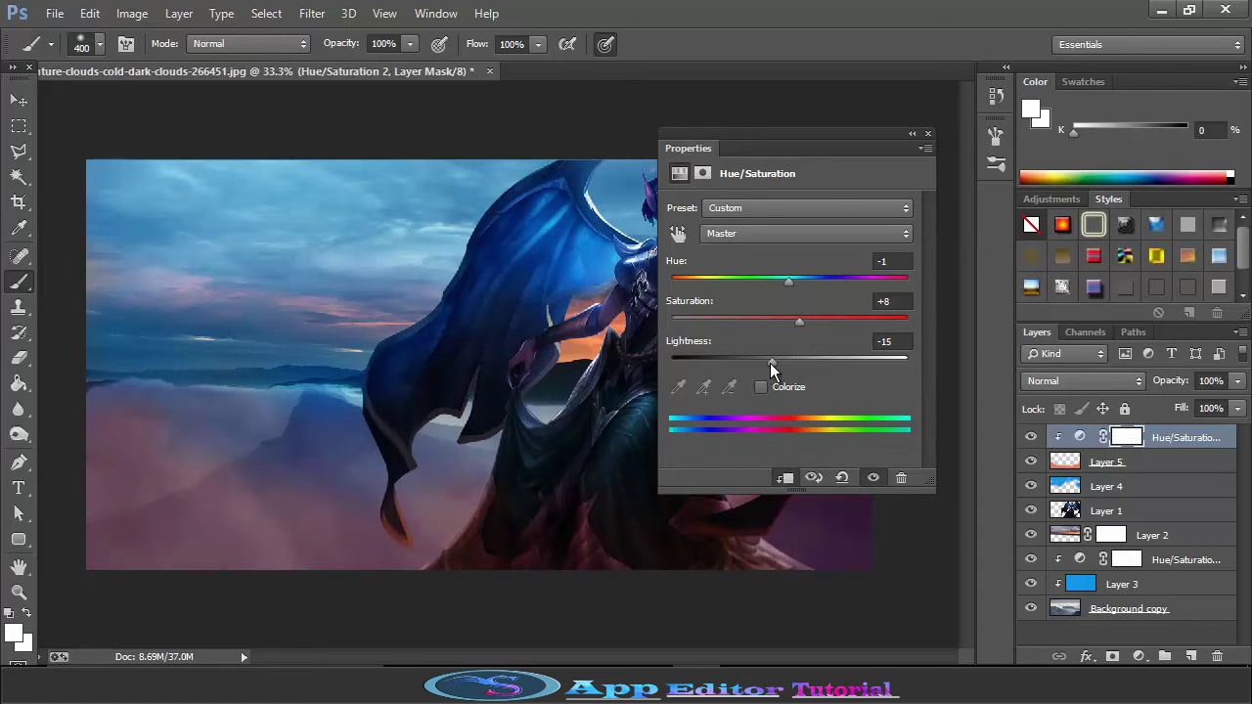
pyautogui.moveTo(840, 283); pyautogui.dragTo(900, 300)
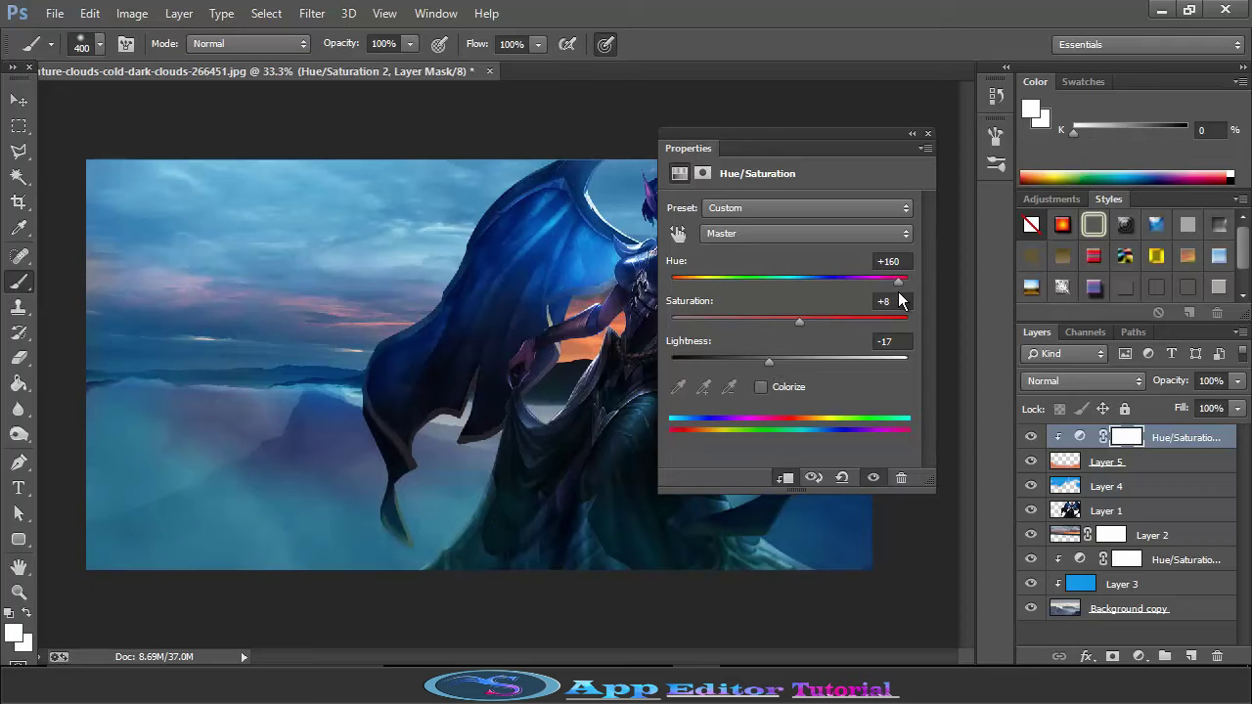
pyautogui.moveTo(900, 300); pyautogui.dragTo(817, 299)
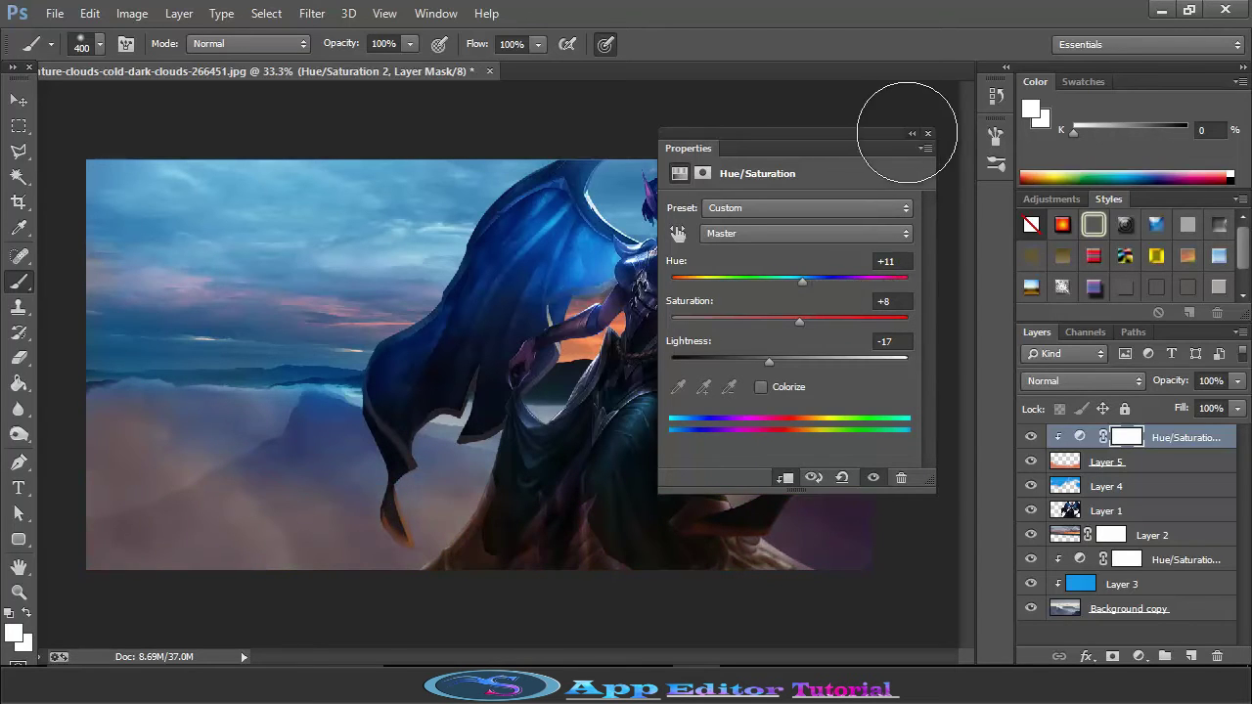
pyautogui.click(912, 133)
pyautogui.moveTo(675, 161); pyautogui.dragTo(1005, 321)
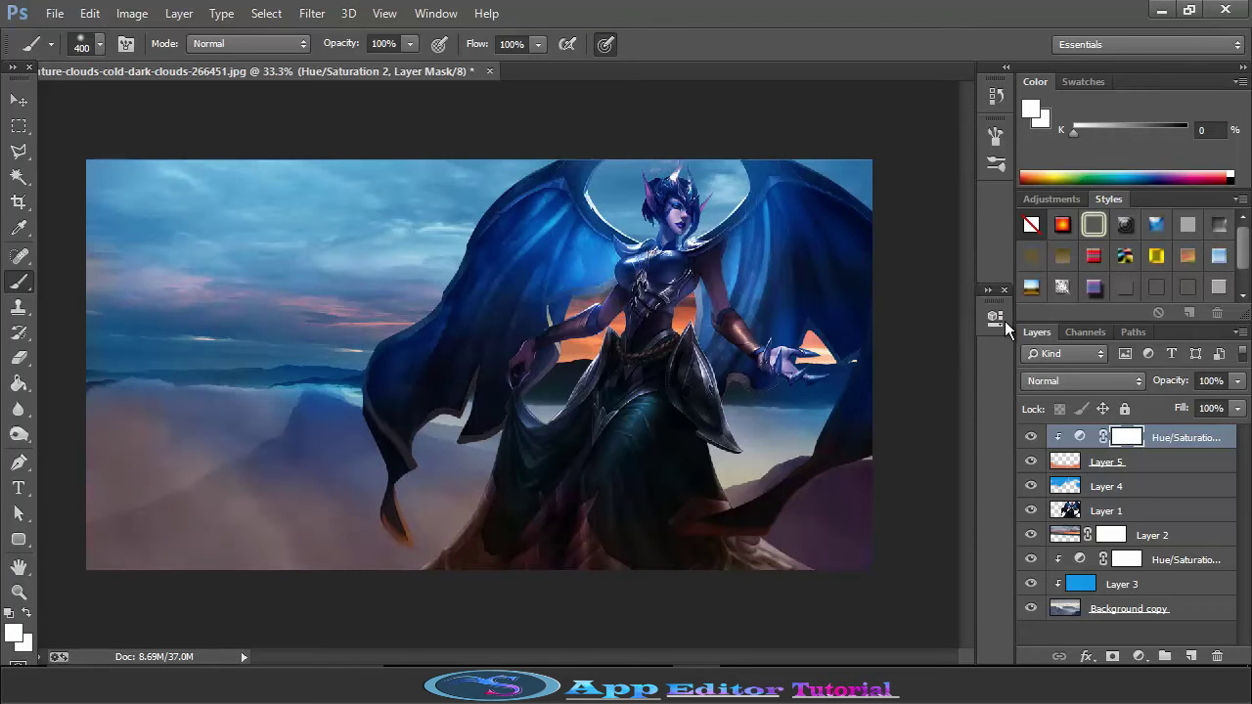
# - Burn the orange and blue glow layers with the Midtones range at 69% exposure, over the lower mist, sky and wings
pyautogui.click(1138, 474)
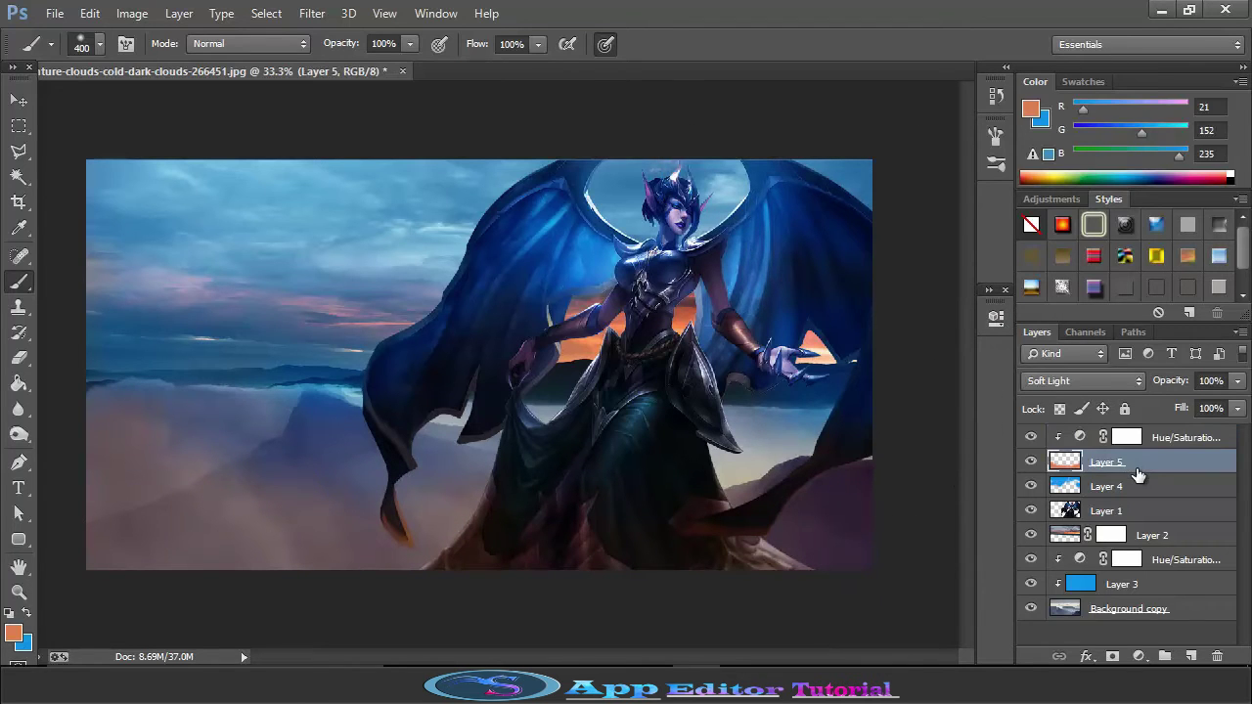
pyautogui.press('o')
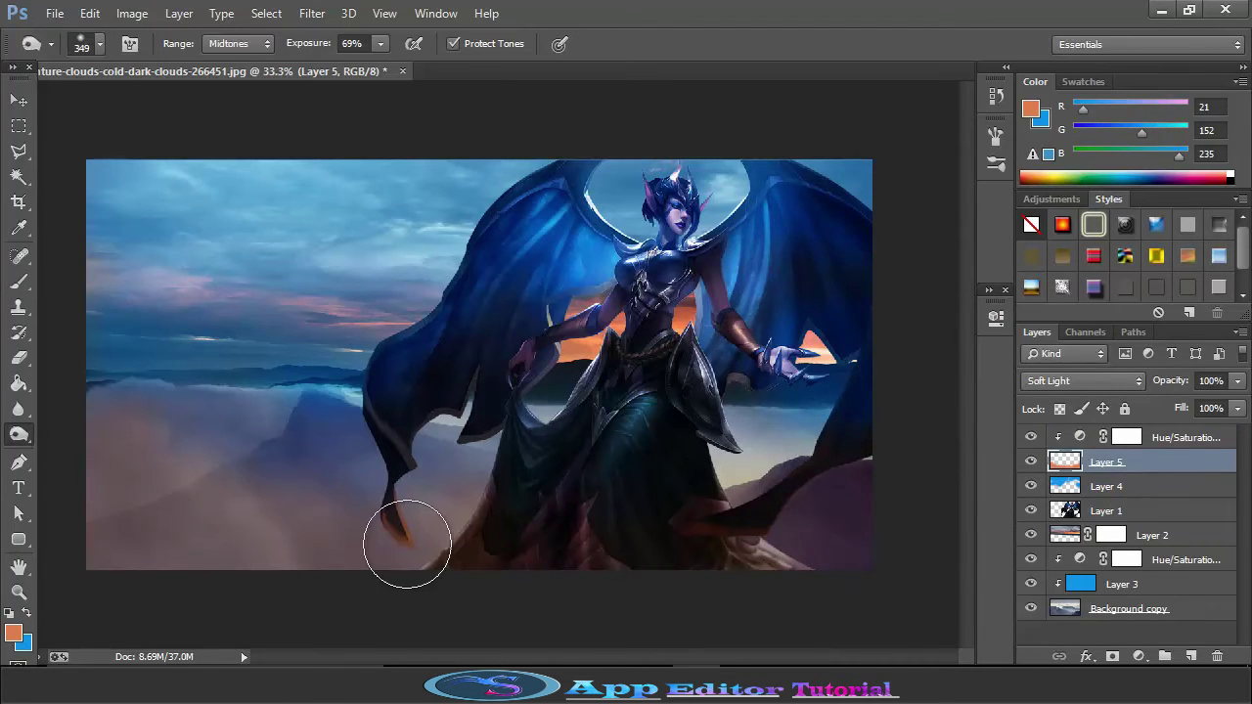
pyautogui.moveTo(129, 546)
pyautogui.mouseDown()
pyautogui.moveTo(317, 531)
pyautogui.moveTo(431, 551)
pyautogui.moveTo(803, 533)
pyautogui.moveTo(833, 553)
pyautogui.moveTo(860, 515)
pyautogui.moveTo(722, 534)
pyautogui.mouseUp()
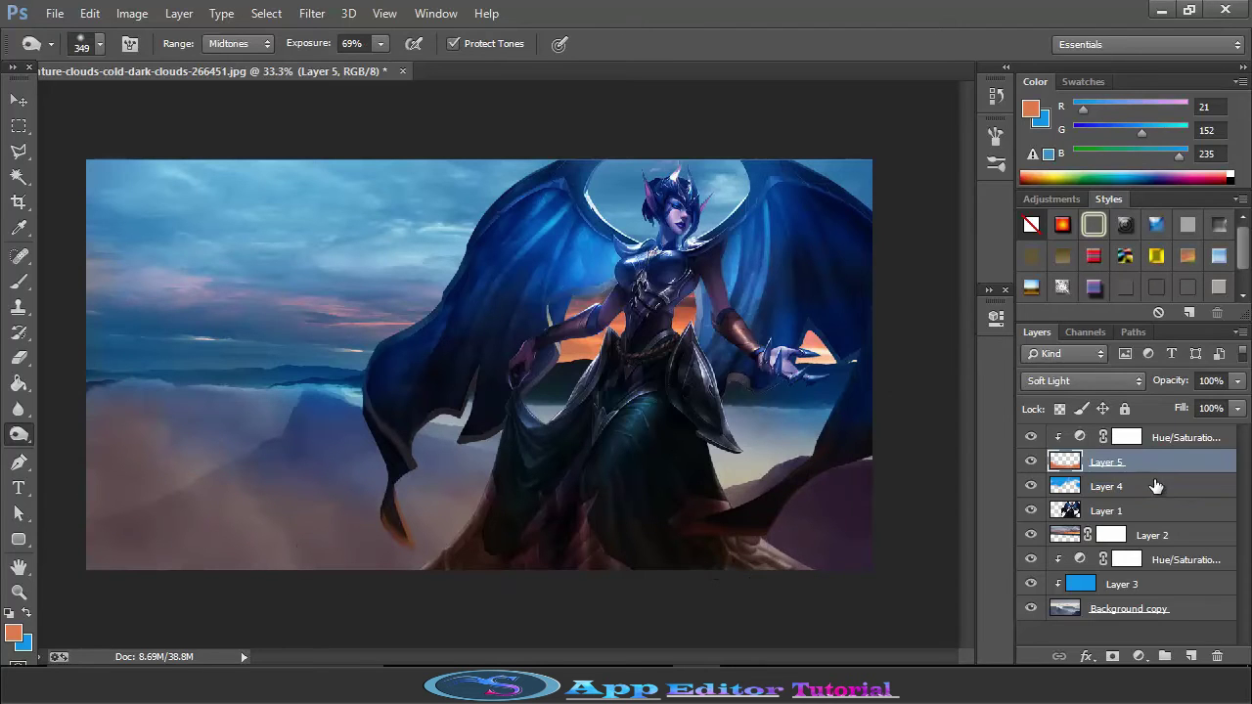
pyautogui.click(1155, 486)
pyautogui.moveTo(405, 209)
pyautogui.mouseDown()
pyautogui.moveTo(182, 195)
pyautogui.moveTo(244, 179)
pyautogui.moveTo(909, 186)
pyautogui.mouseUp()
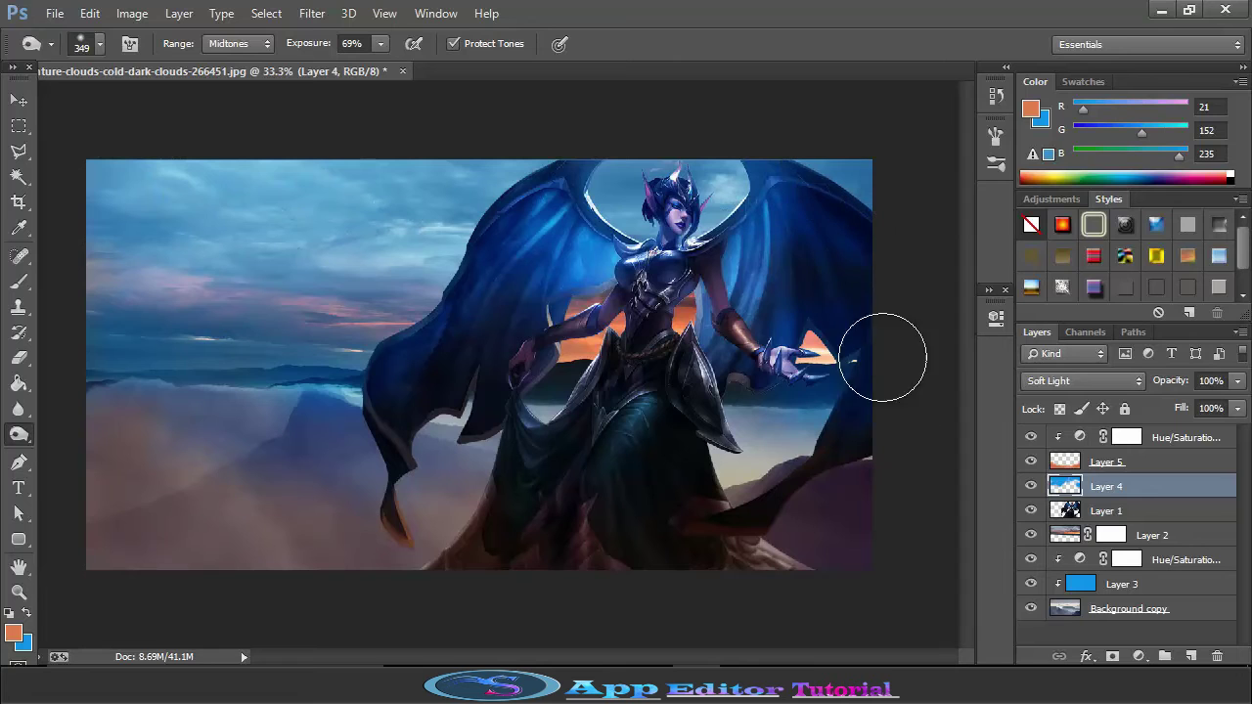
pyautogui.moveTo(867, 414)
pyautogui.mouseDown()
pyautogui.moveTo(434, 363)
pyautogui.moveTo(450, 496)
pyautogui.mouseUp()
# - Enlarge the character layer slightly past the canvas's upper edge and apply the transform
pyautogui.click(1105, 610)
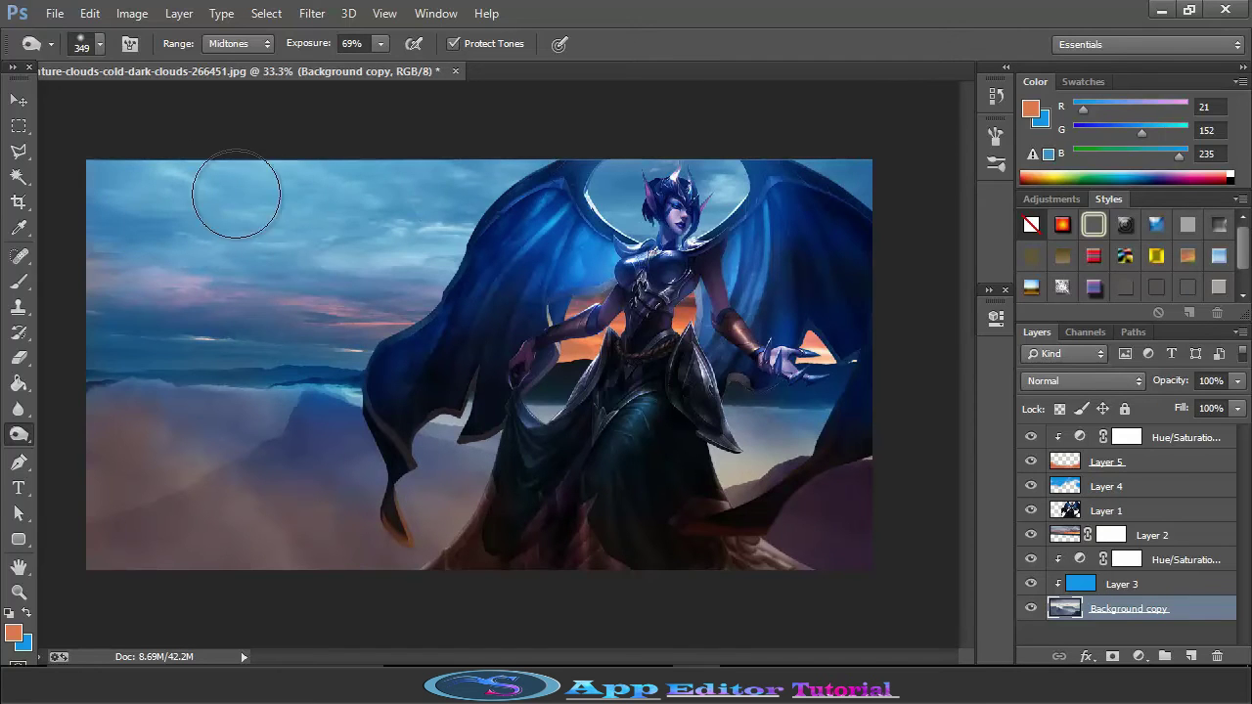
pyautogui.click(1111, 510)
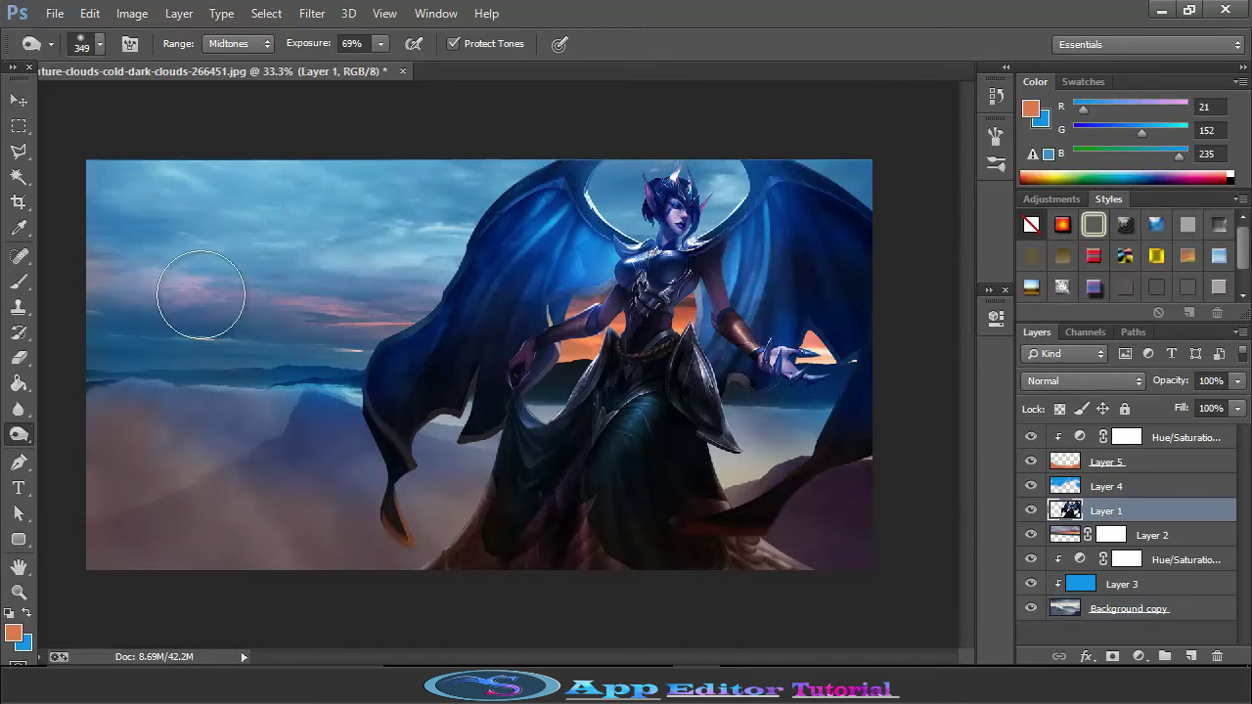
pyautogui.press('v')
pyautogui.moveTo(361, 157); pyautogui.dragTo(361, 152)
pyautogui.click(881, 44)
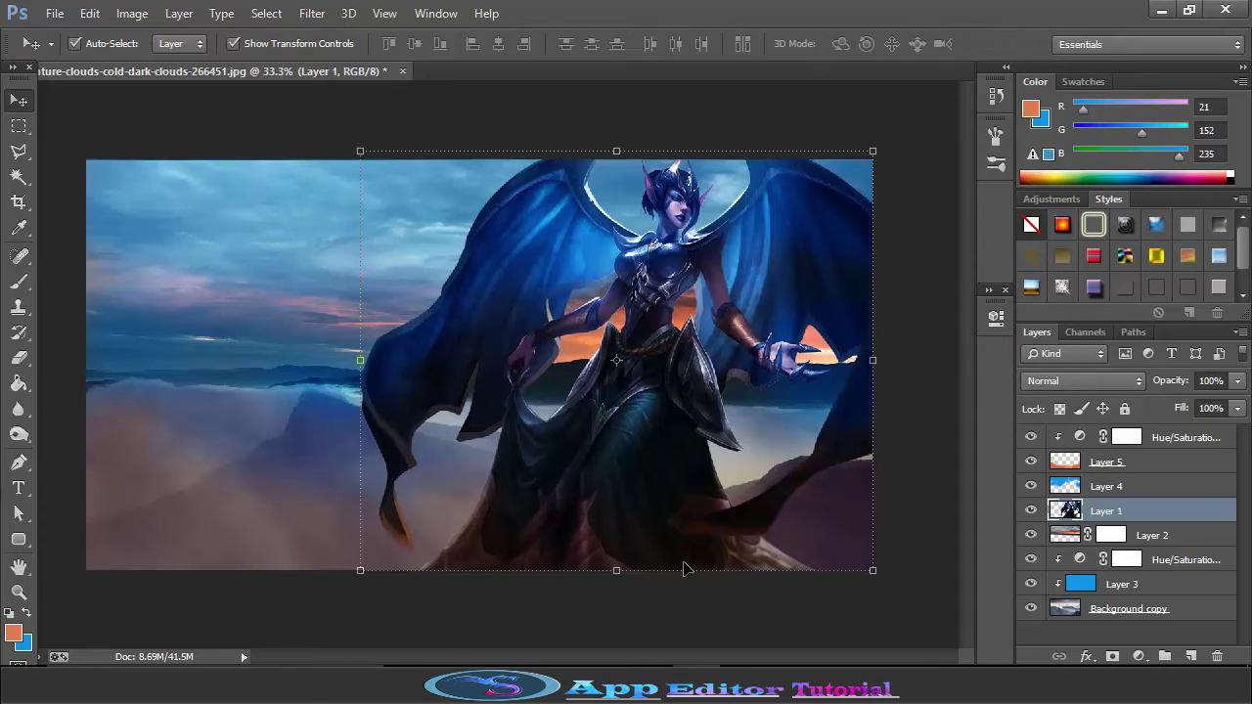
# - Burn the mist just below the horizon on the Background copy layer at 69% exposure
pyautogui.click(1104, 611)
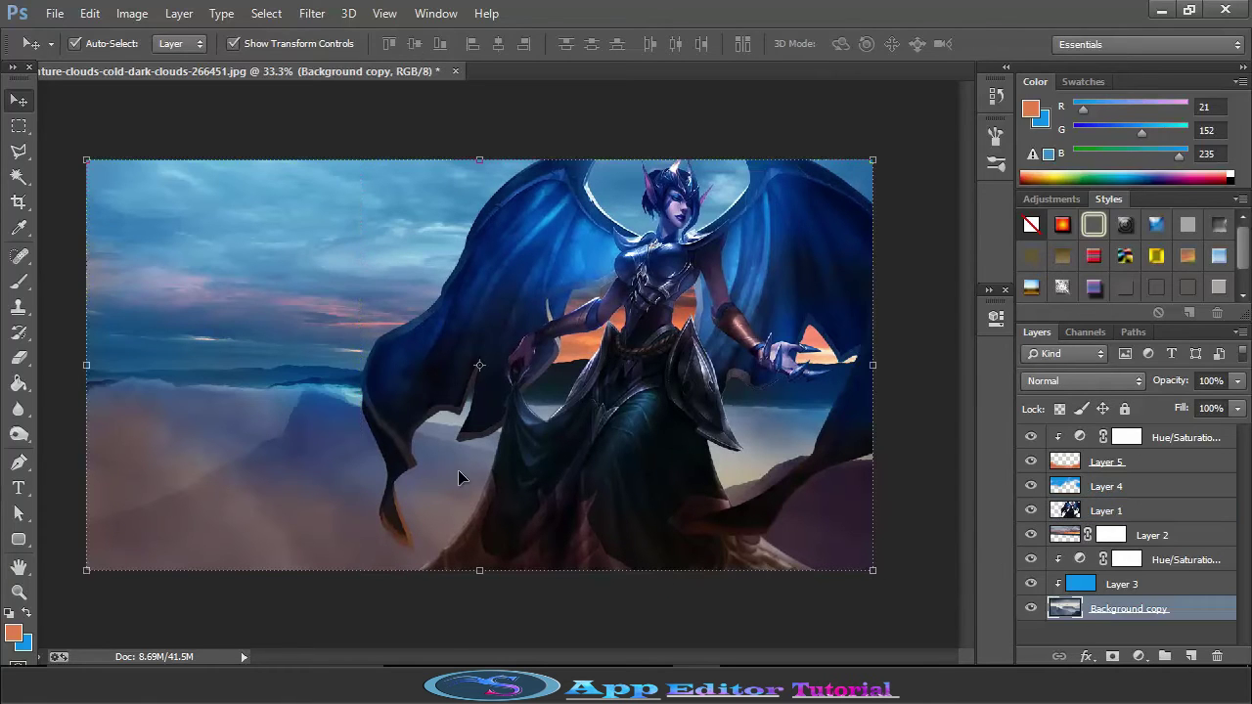
pyautogui.click(19, 434)
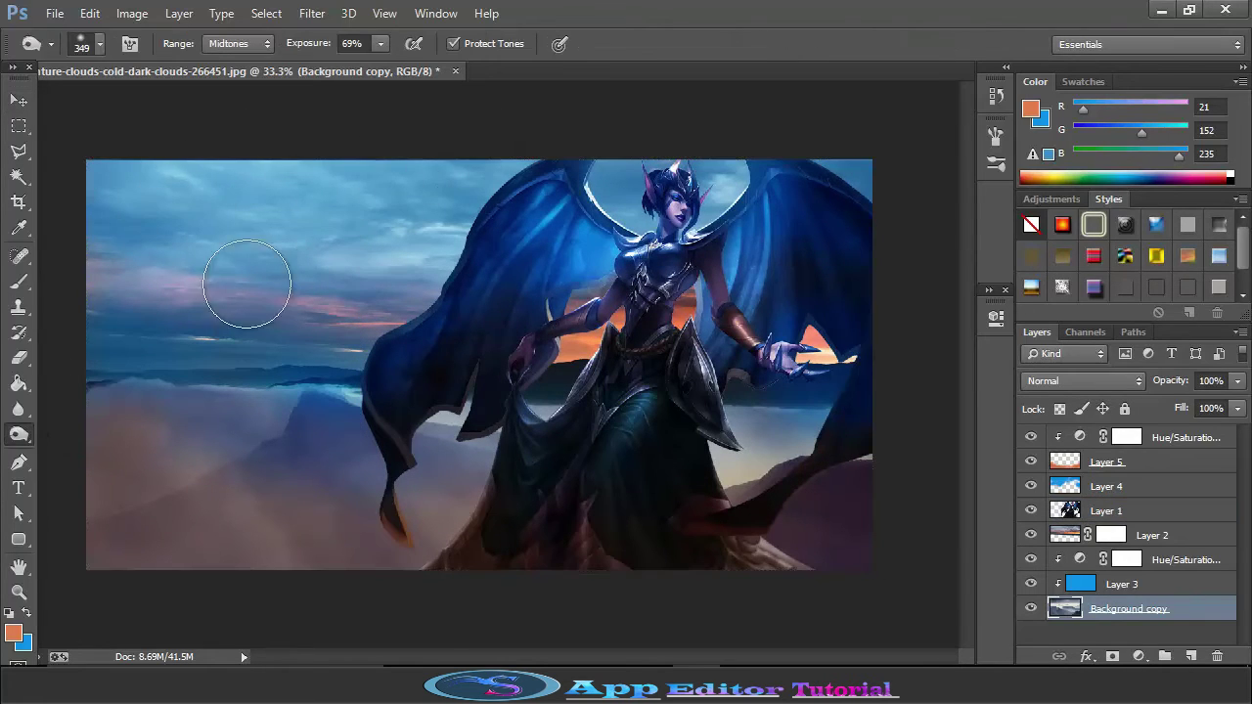
pyautogui.moveTo(167, 383); pyautogui.dragTo(182, 411)
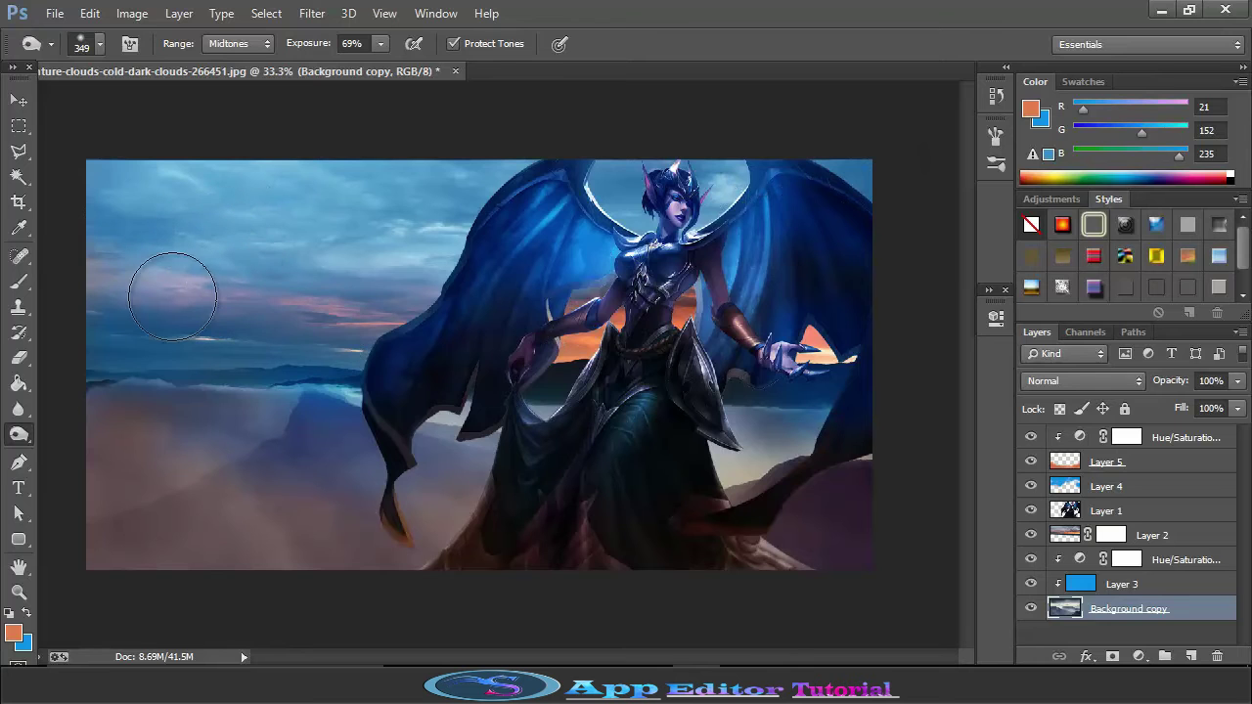
# - Sample the brighter sunset orange beside her waist and add a new layer above the Hue/Saturation adjustment
pyautogui.click(20, 228)
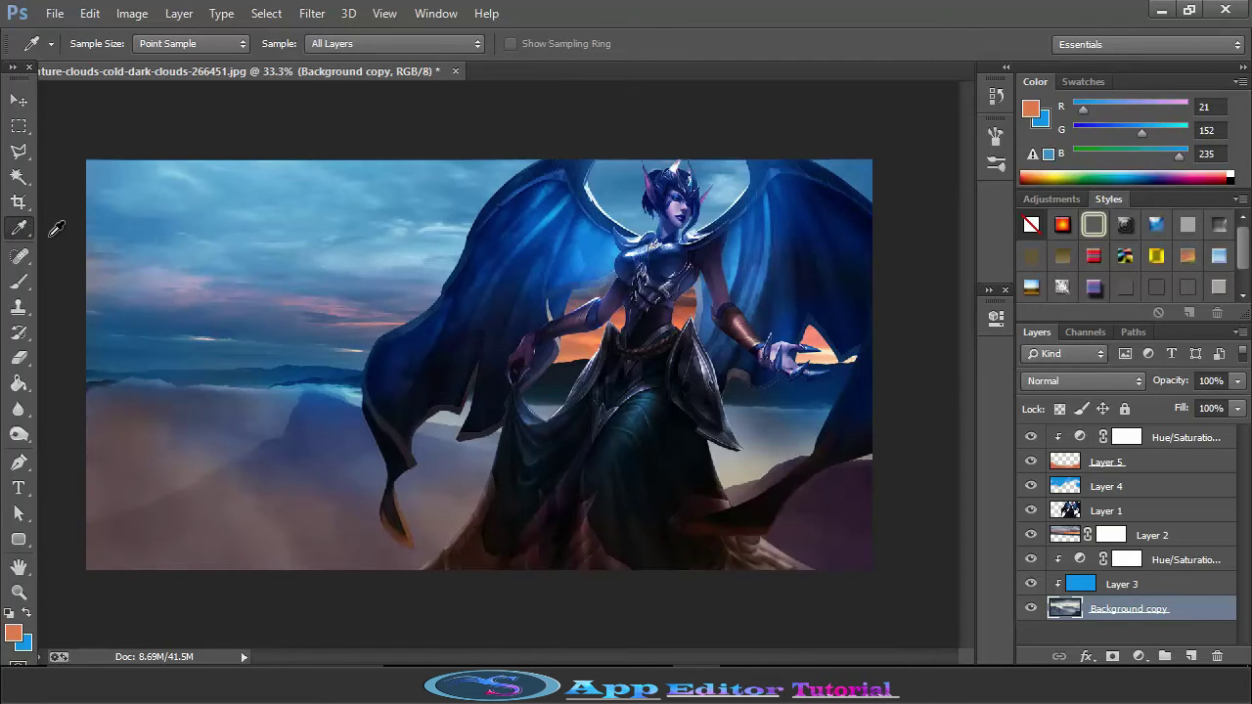
pyautogui.click(593, 340)
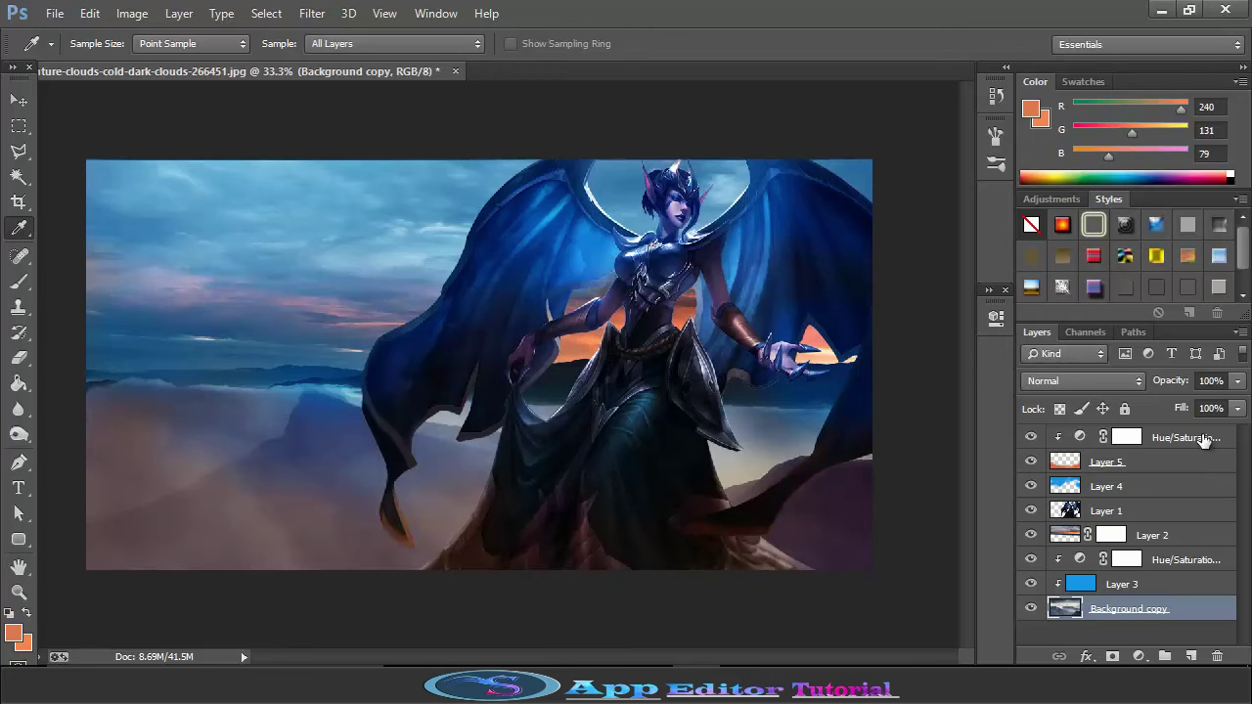
pyautogui.click(1206, 442)
pyautogui.click(1191, 657)
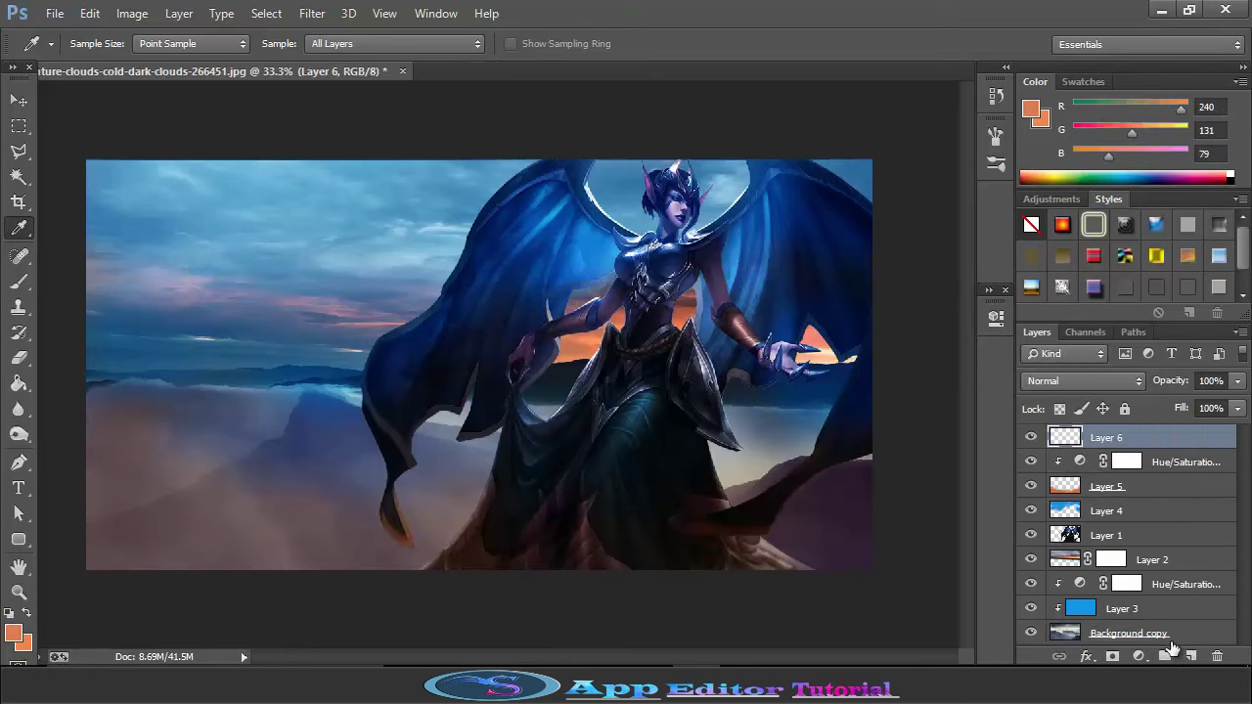
# - Draw a short orange-to-transparent linear gradient up from the image's lower edge, redoing the tilted attempt, and set its layer to Soft Light
pyautogui.click(17, 383)
pyautogui.click(88, 376)
pyautogui.click(142, 44)
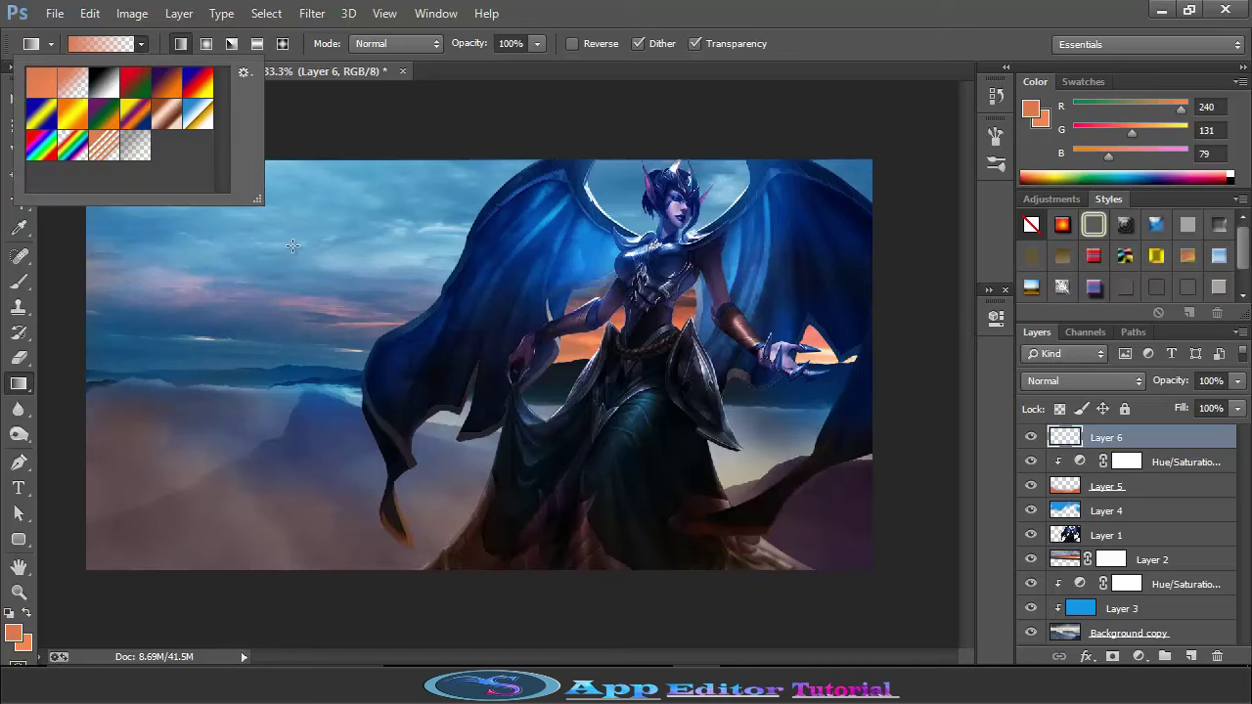
pyautogui.click(515, 571)
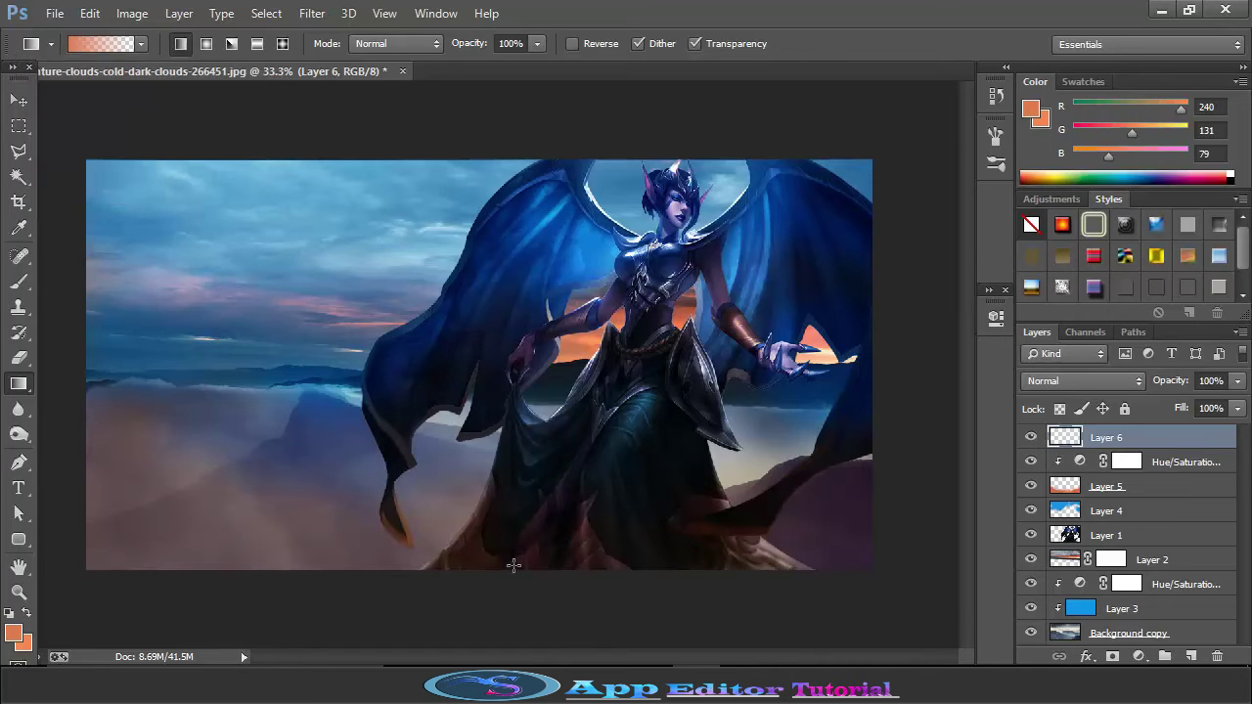
pyautogui.moveTo(512, 544); pyautogui.dragTo(514, 540)
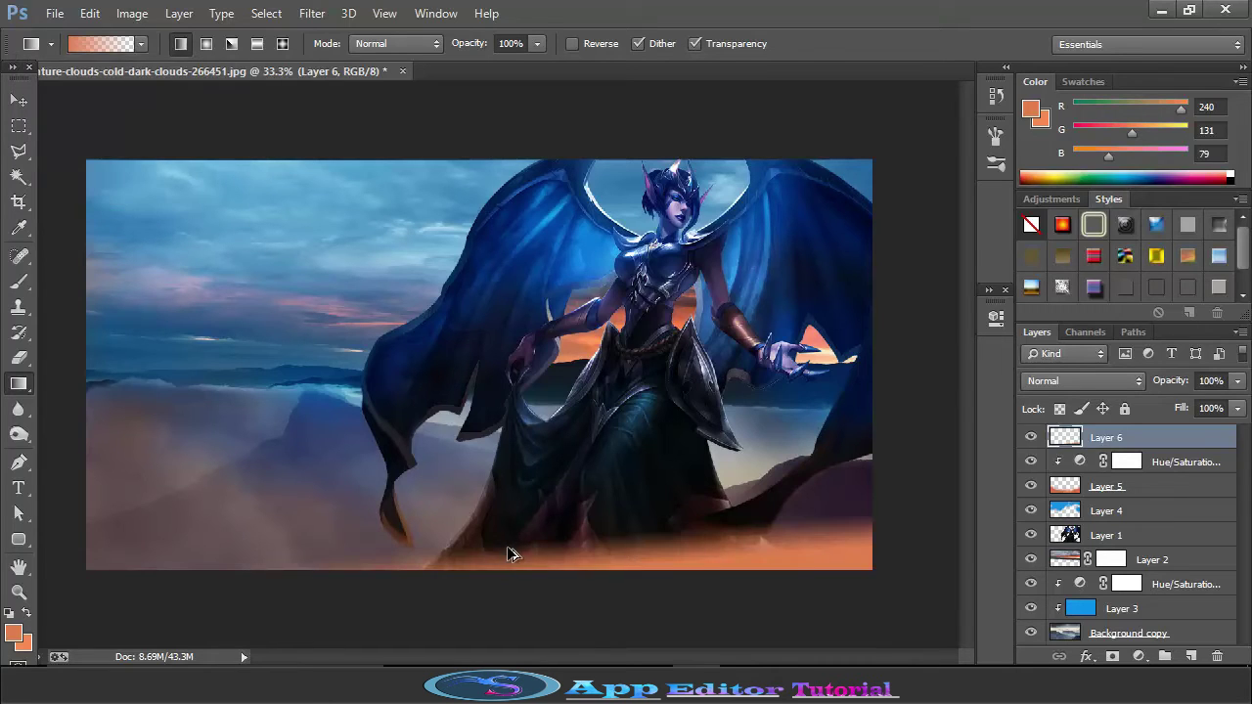
pyautogui.hotkey('ctrl', 'z')
pyautogui.hotkey('ctrl', 'z')
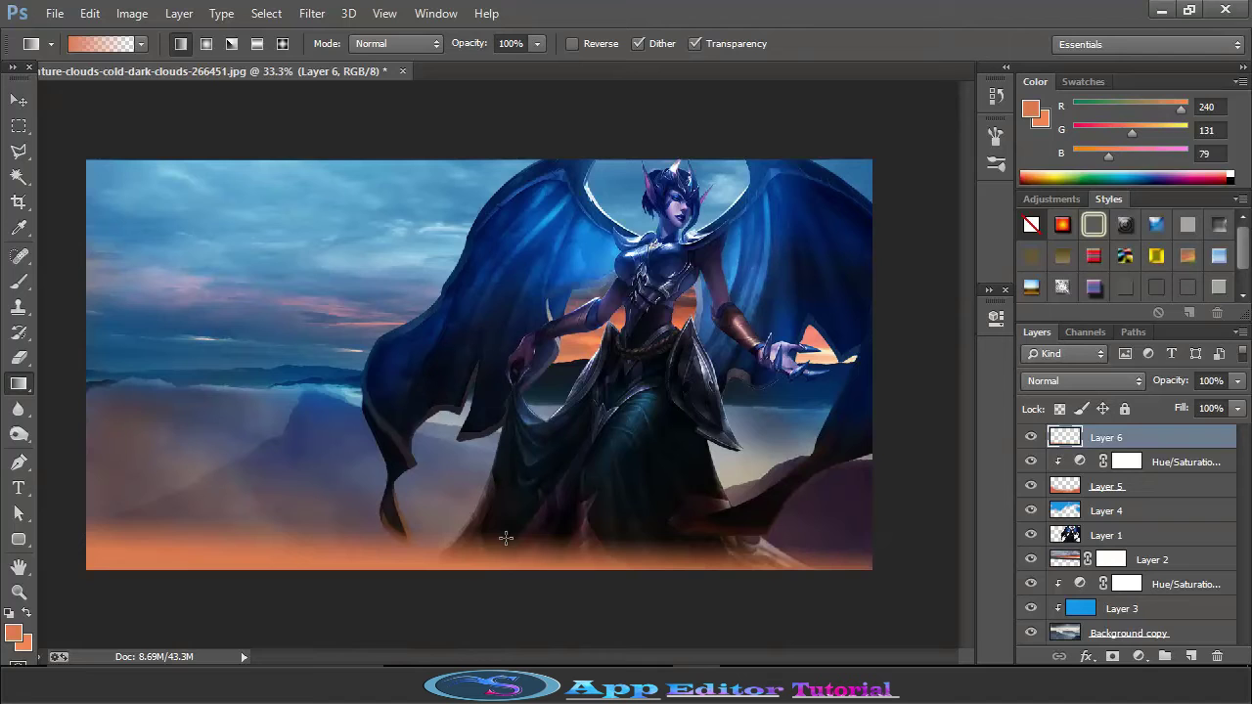
pyautogui.click(1083, 381)
pyautogui.click(1052, 431)
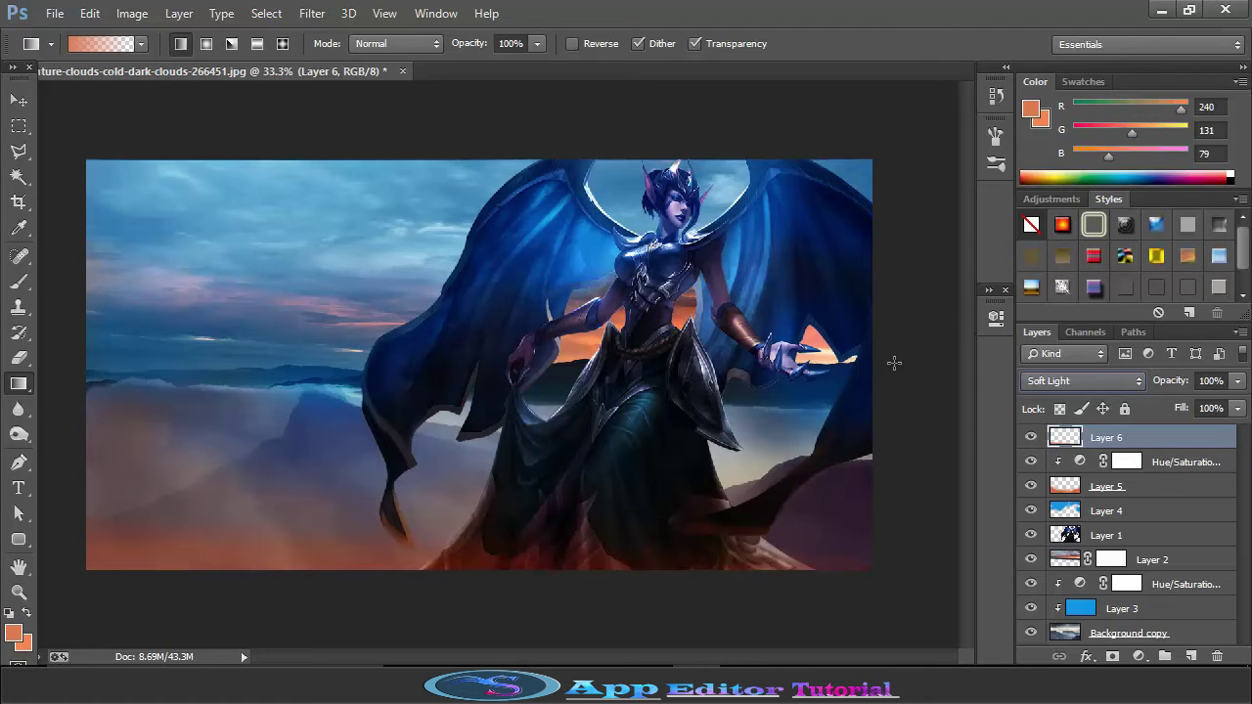
# - Add another layer, draw an orange-to-transparent gradient inward from the image's right edge, and set it to Soft Light
pyautogui.click(1189, 655)
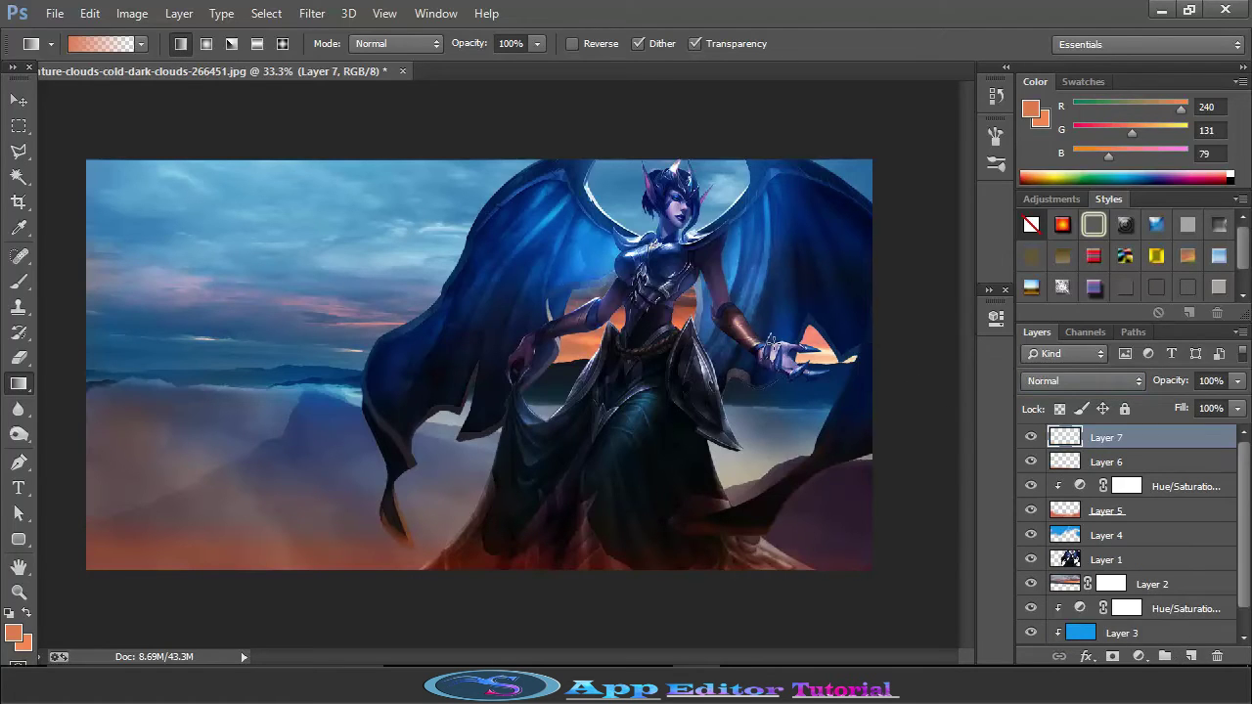
pyautogui.moveTo(870, 362); pyautogui.dragTo(784, 362)
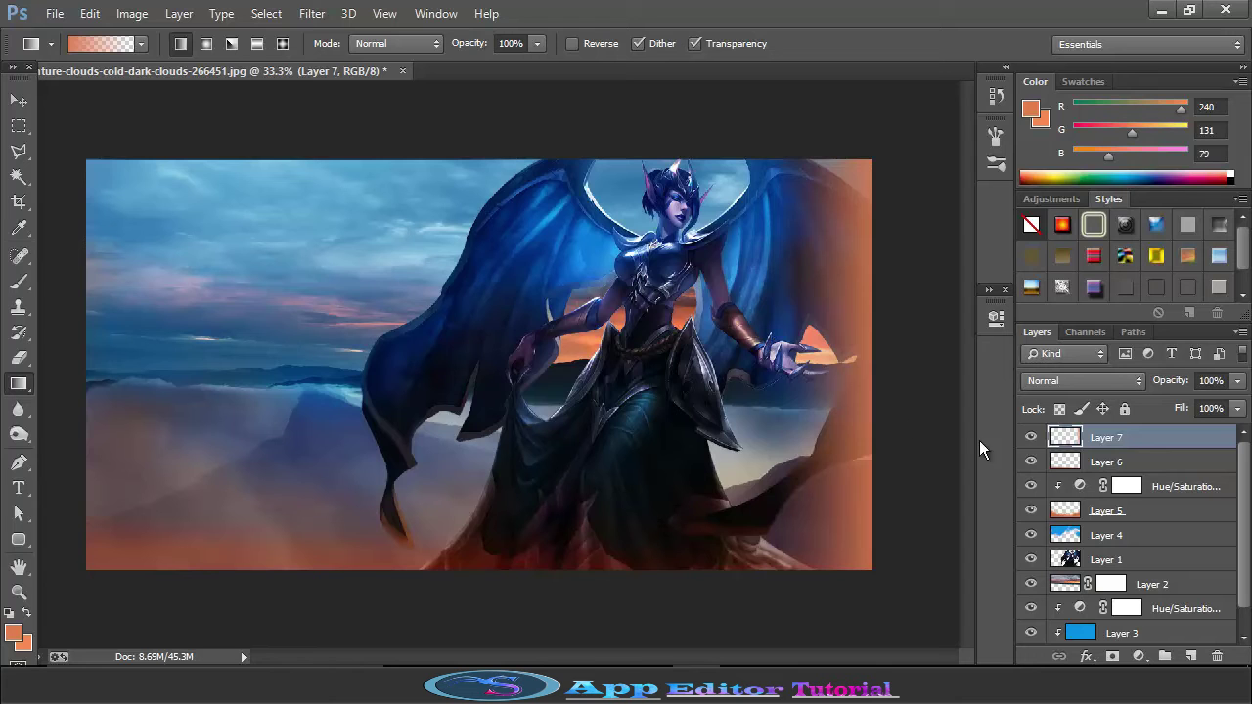
pyautogui.click(1101, 381)
pyautogui.click(1078, 313)
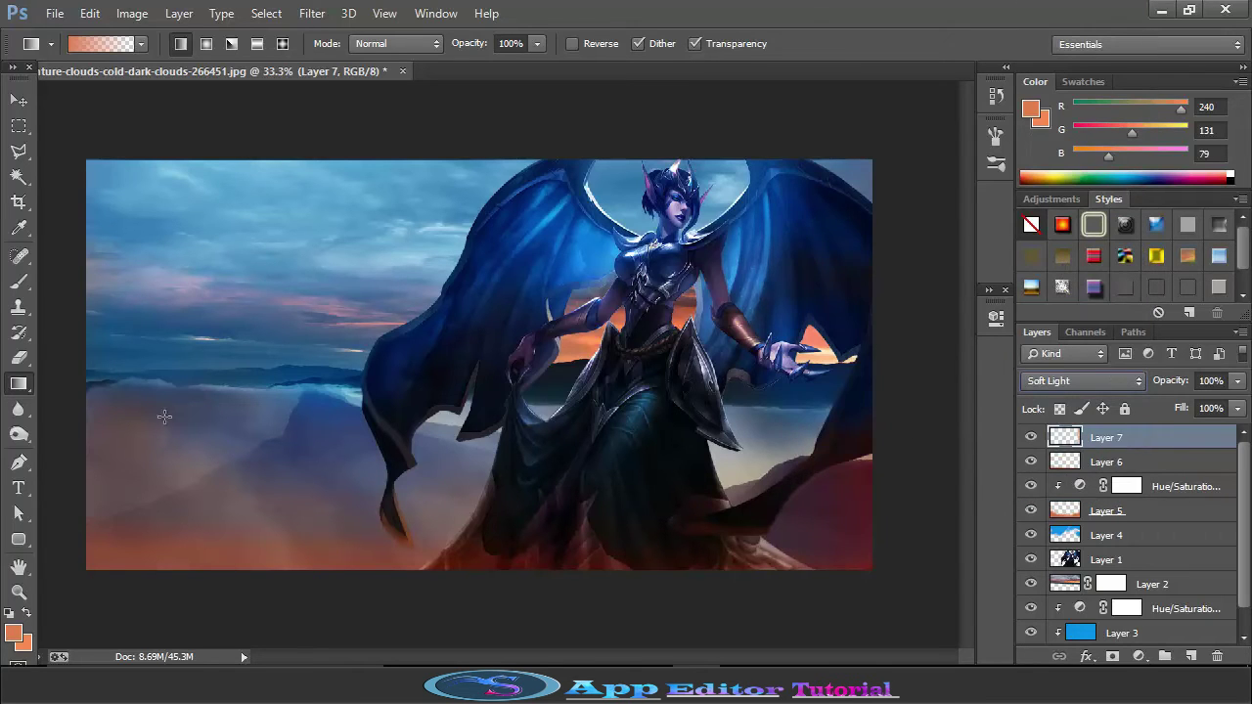
# - Burn the gradient near the image's right edge on Layer 7 and set that layer's fill to 83%
pyautogui.click(18, 434)
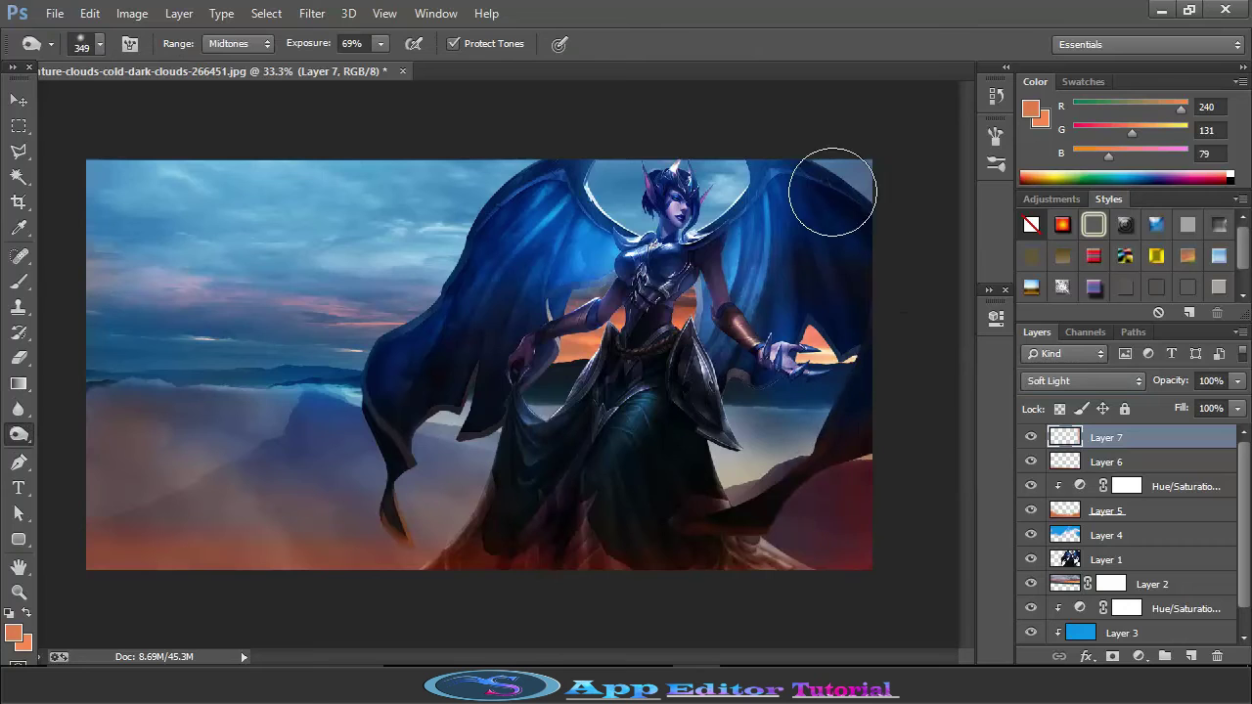
pyautogui.moveTo(895, 456)
pyautogui.mouseDown()
pyautogui.moveTo(838, 419)
pyautogui.moveTo(861, 479)
pyautogui.mouseUp()
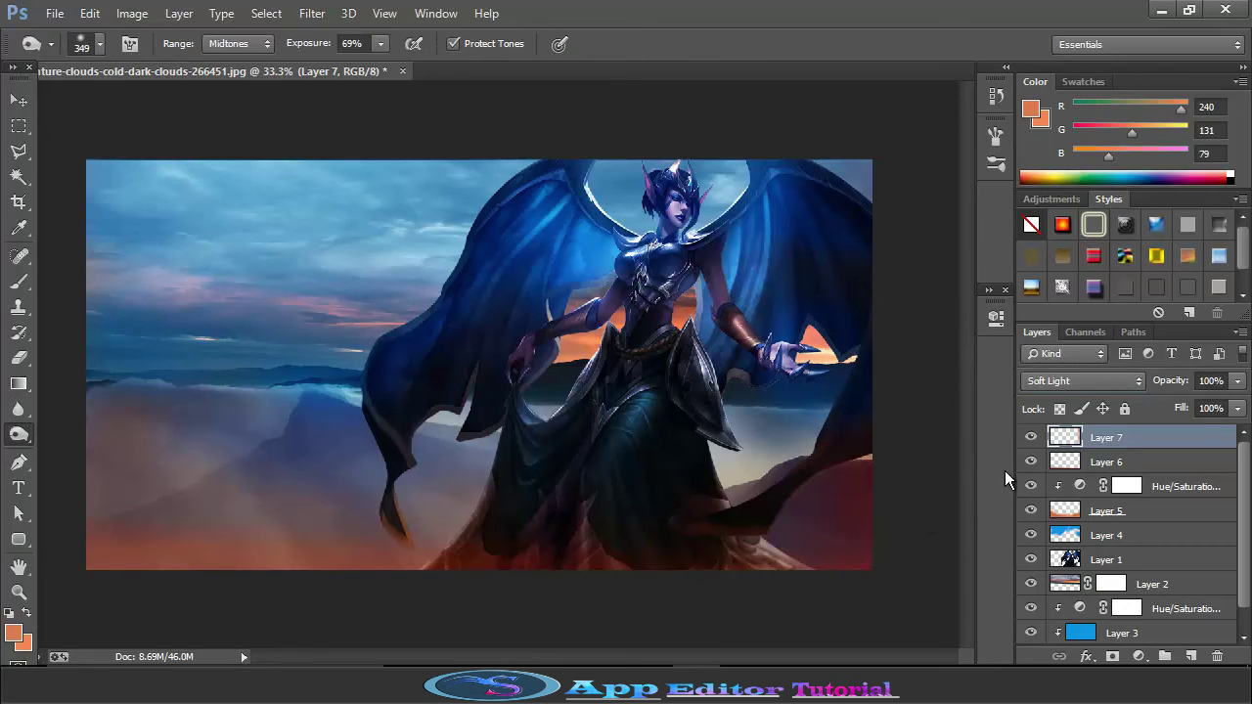
pyautogui.click(1238, 408)
pyautogui.moveTo(1238, 431); pyautogui.dragTo(1230, 437)
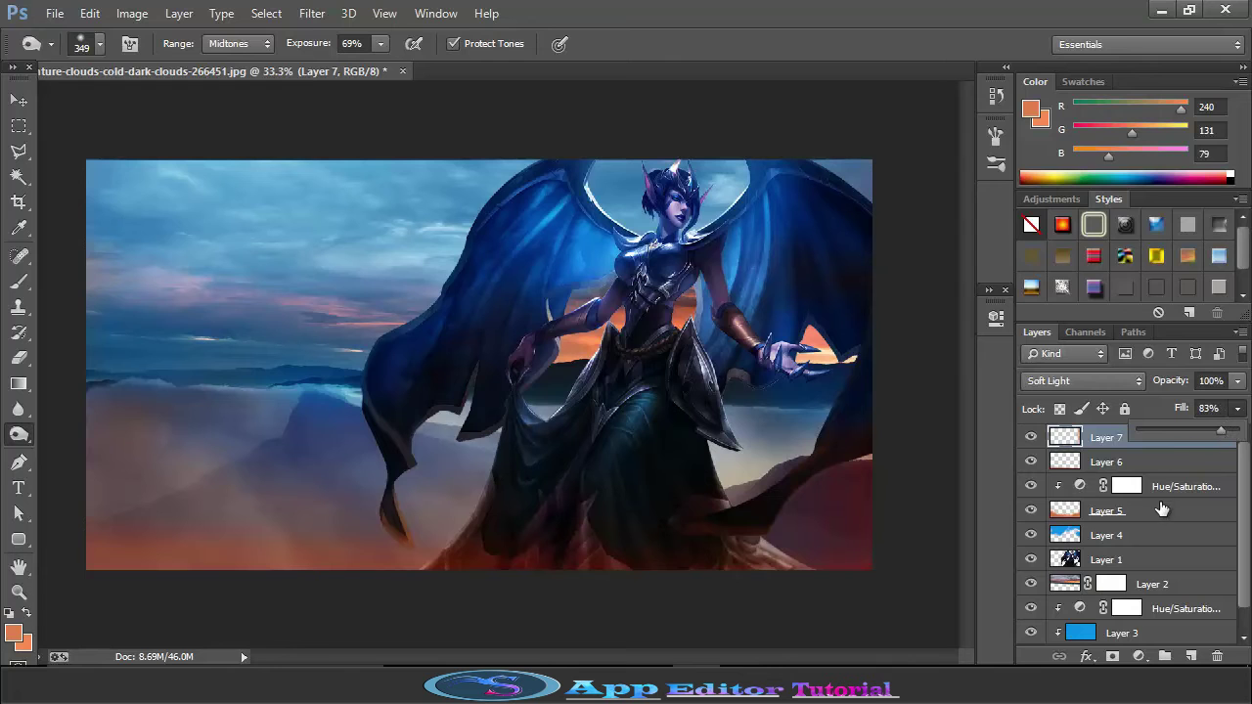
# - Add a Red Photo Filter adjustment at 47% density, clip it to Layer 7, and dock the collapsed Properties panel
pyautogui.click(1138, 656)
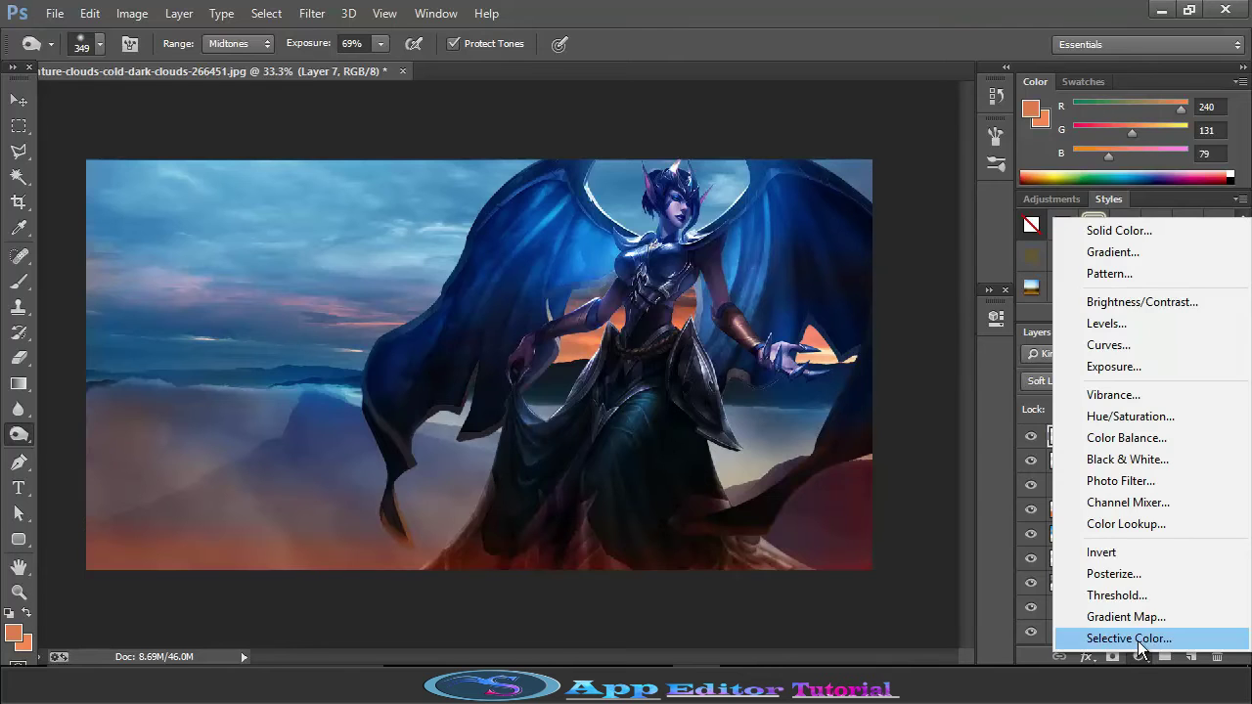
pyautogui.click(1124, 485)
pyautogui.moveTo(857, 306); pyautogui.dragTo(358, 272)
pyautogui.click(371, 335)
pyautogui.click(321, 447)
pyautogui.moveTo(297, 413); pyautogui.dragTo(347, 427)
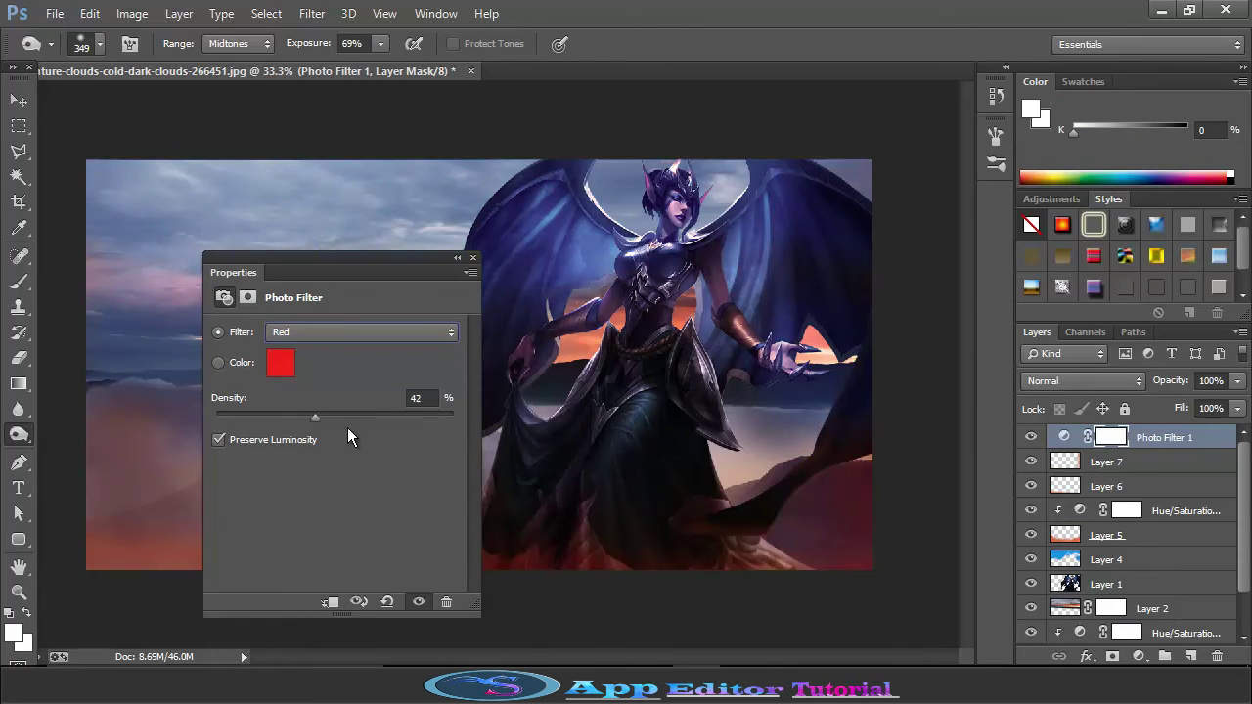
pyautogui.click(333, 603)
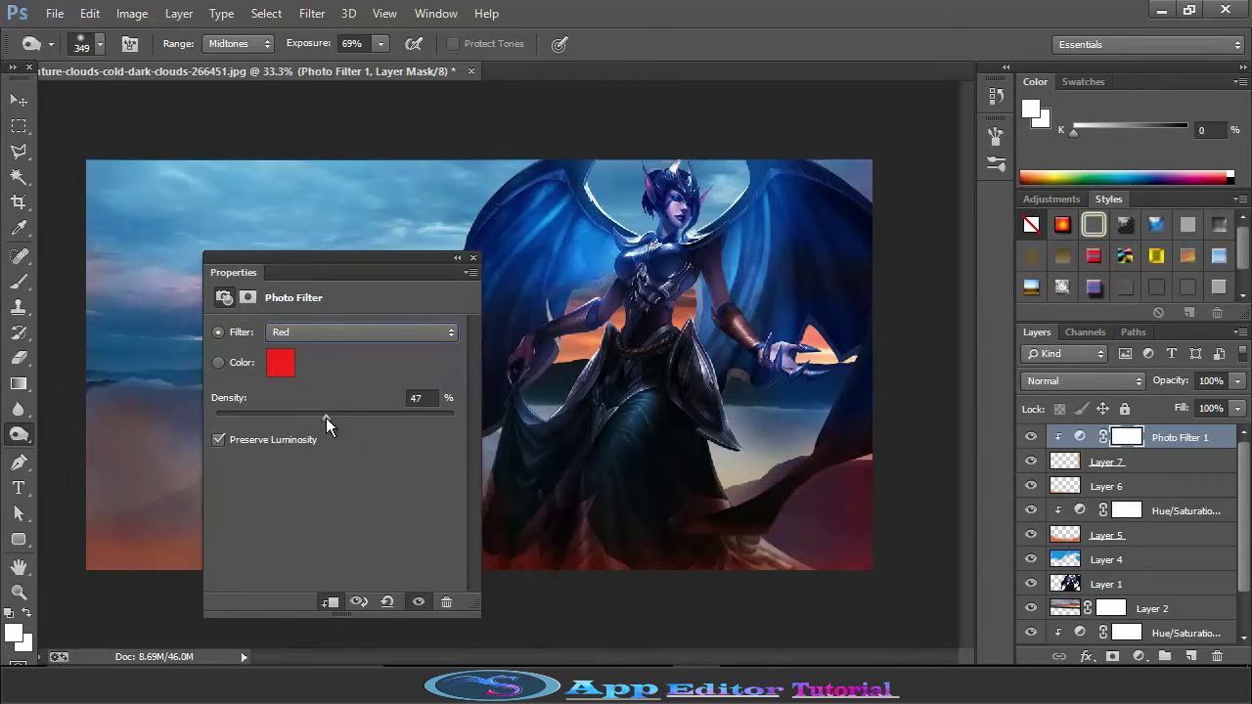
pyautogui.click(457, 259)
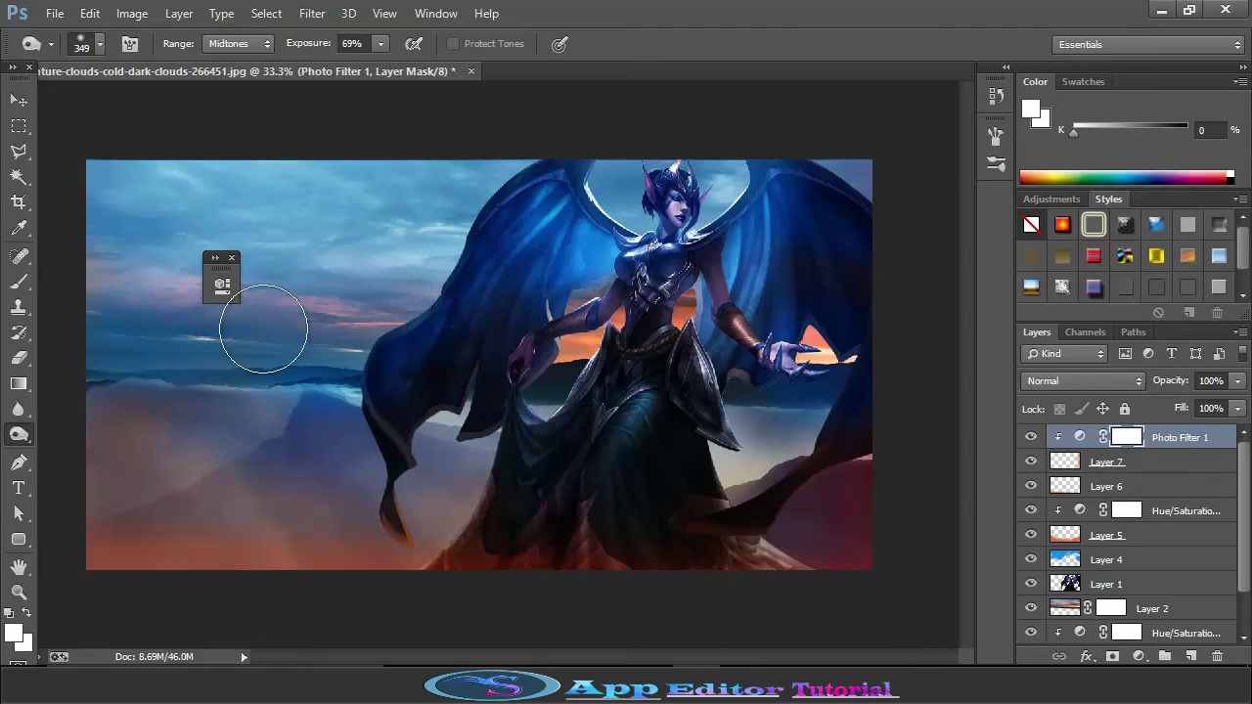
pyautogui.moveTo(223, 253); pyautogui.dragTo(986, 333)
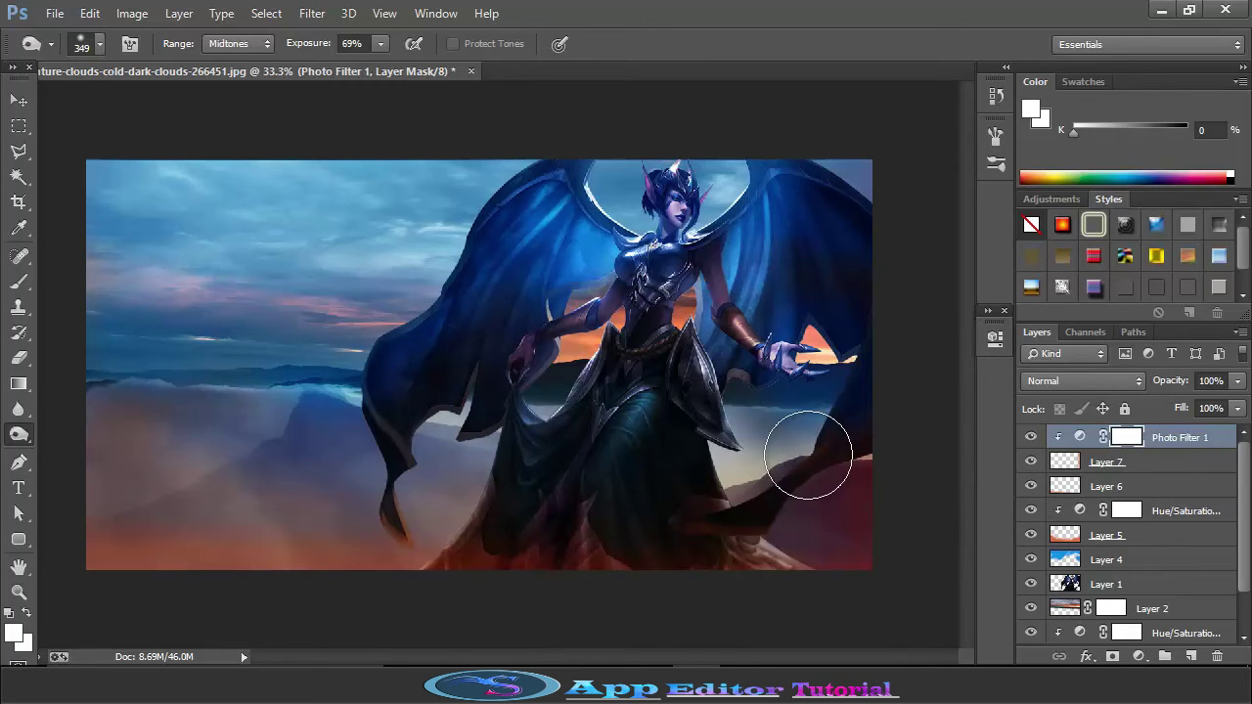
# - Set the fill of Layer 5, the orange lower gradient, to 80%
pyautogui.click(1064, 538)
pyautogui.click(1234, 410)
pyautogui.moveTo(1230, 441); pyautogui.dragTo(1221, 441)
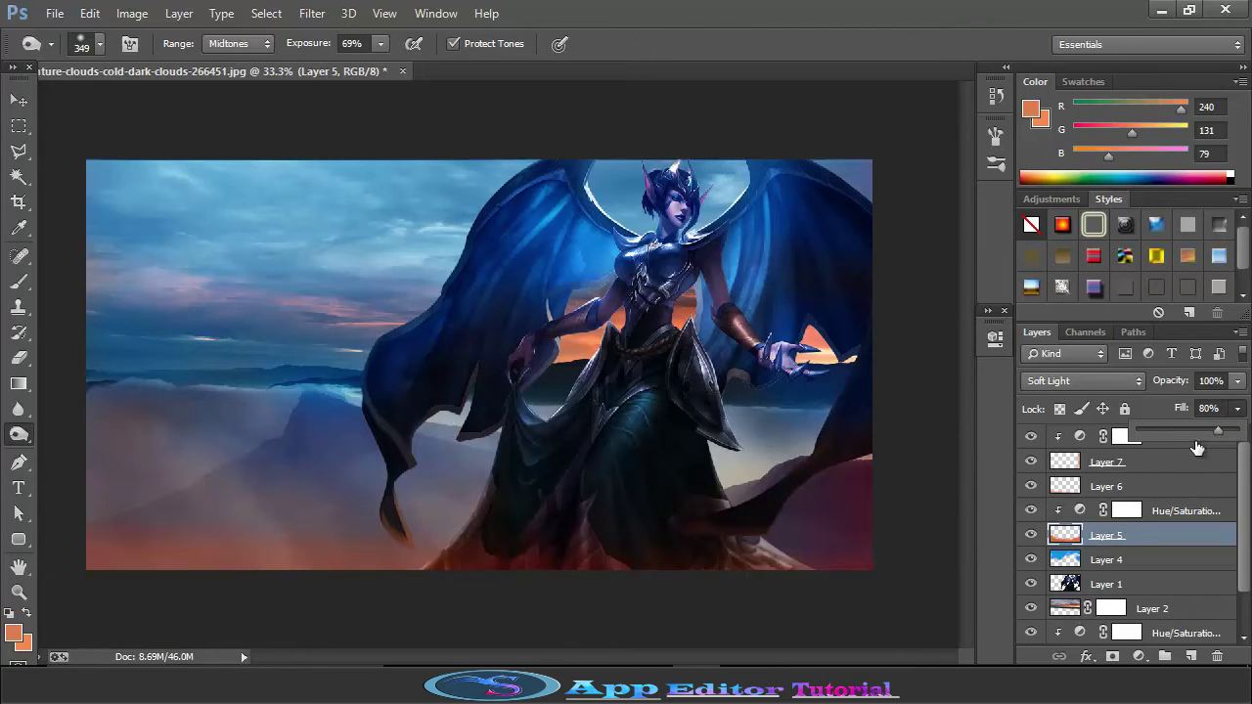
# - Dodge the folds of the character's skirt on Layer 1, using the Midtones range at 41% exposure
pyautogui.click(1100, 587)
pyautogui.rightClick(19, 434)
pyautogui.click(98, 421)
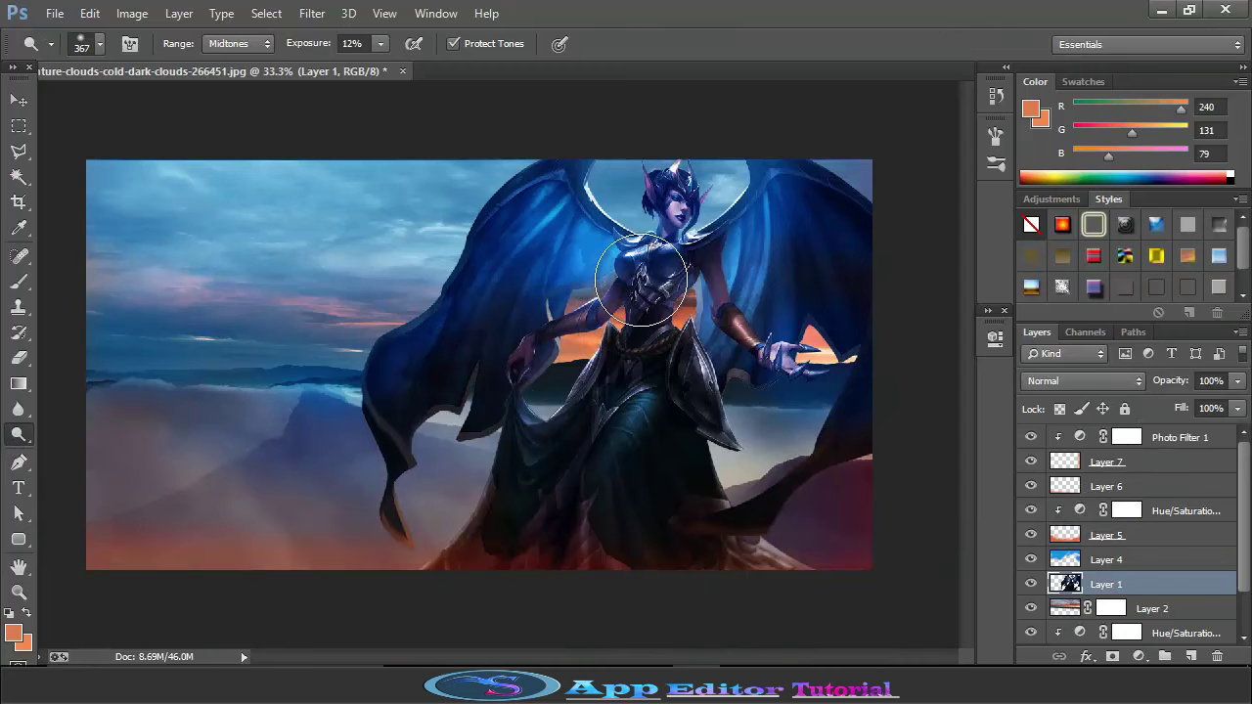
pyautogui.hotkey('ctrl', '+')
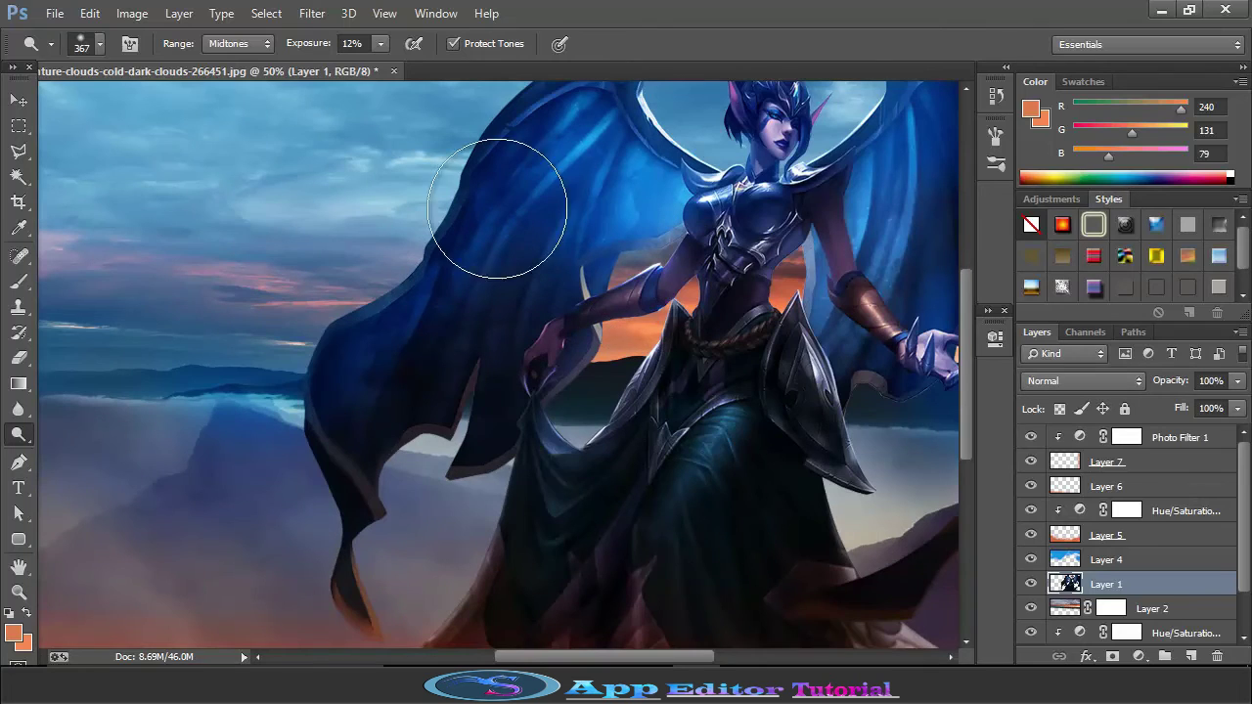
pyautogui.click(381, 43)
pyautogui.moveTo(383, 65); pyautogui.dragTo(406, 70)
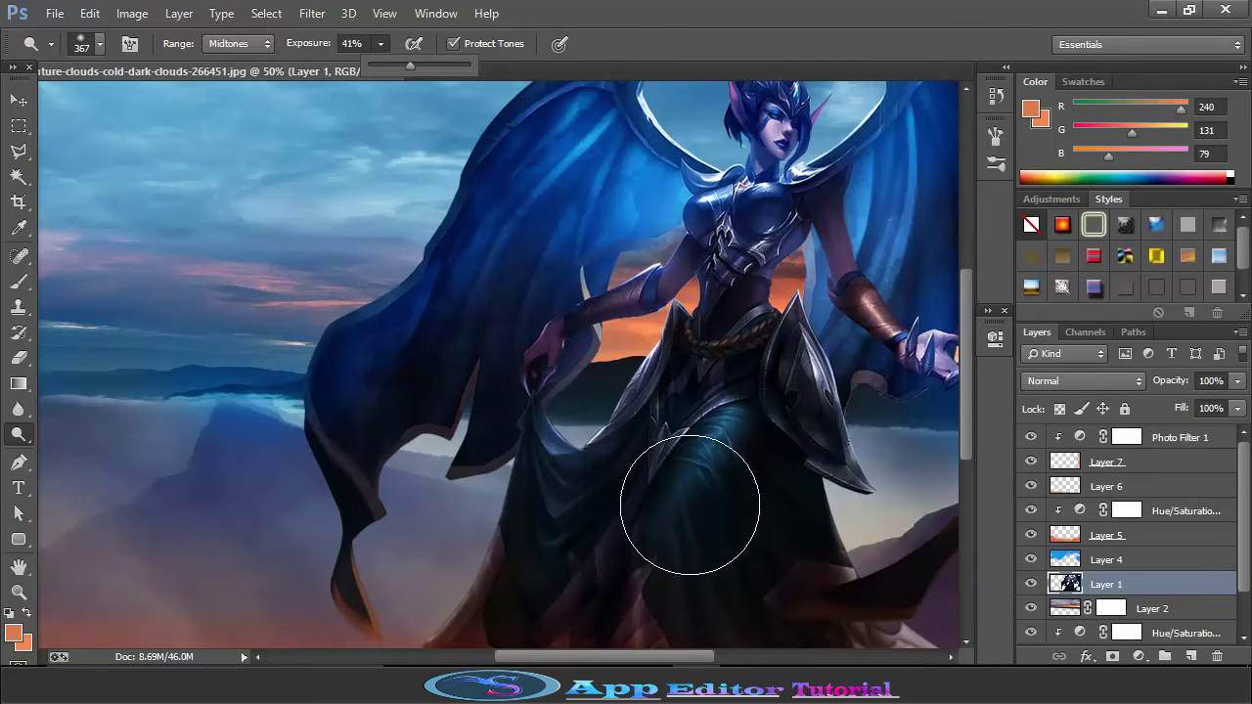
pyautogui.click(685, 468)
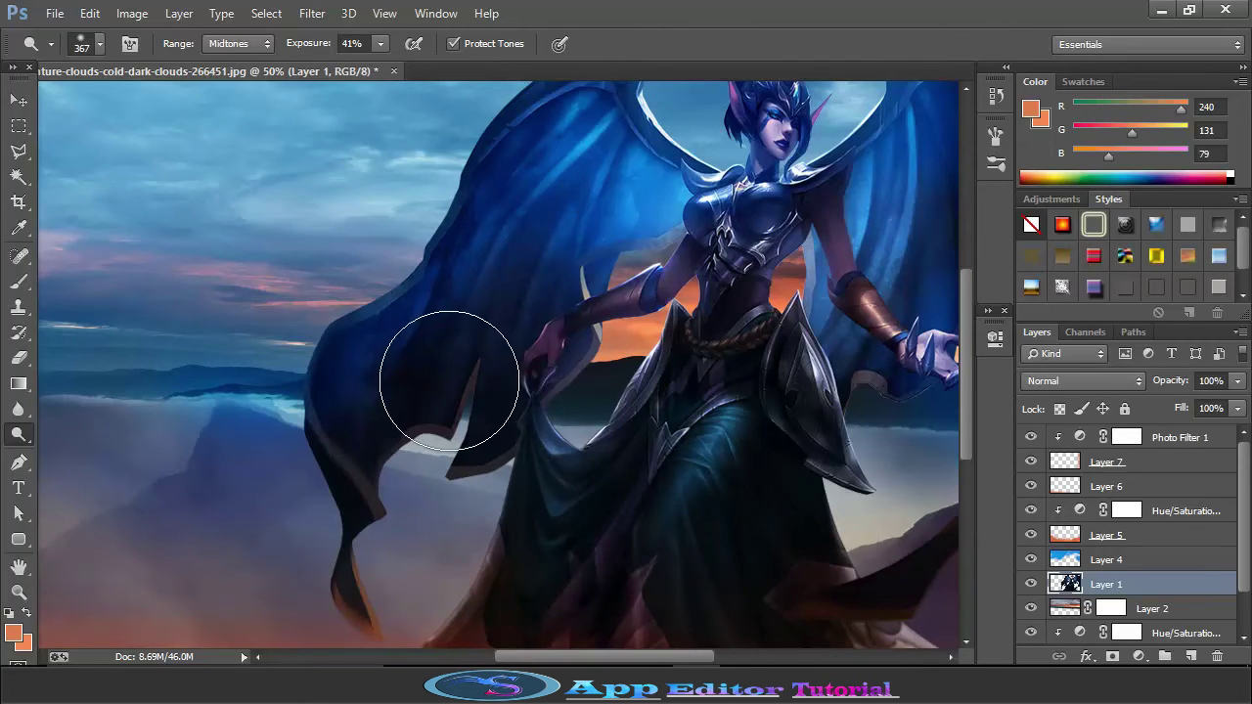
pyautogui.scroll(-3, 433, 350)
pyautogui.scroll(-4, 433, 350)
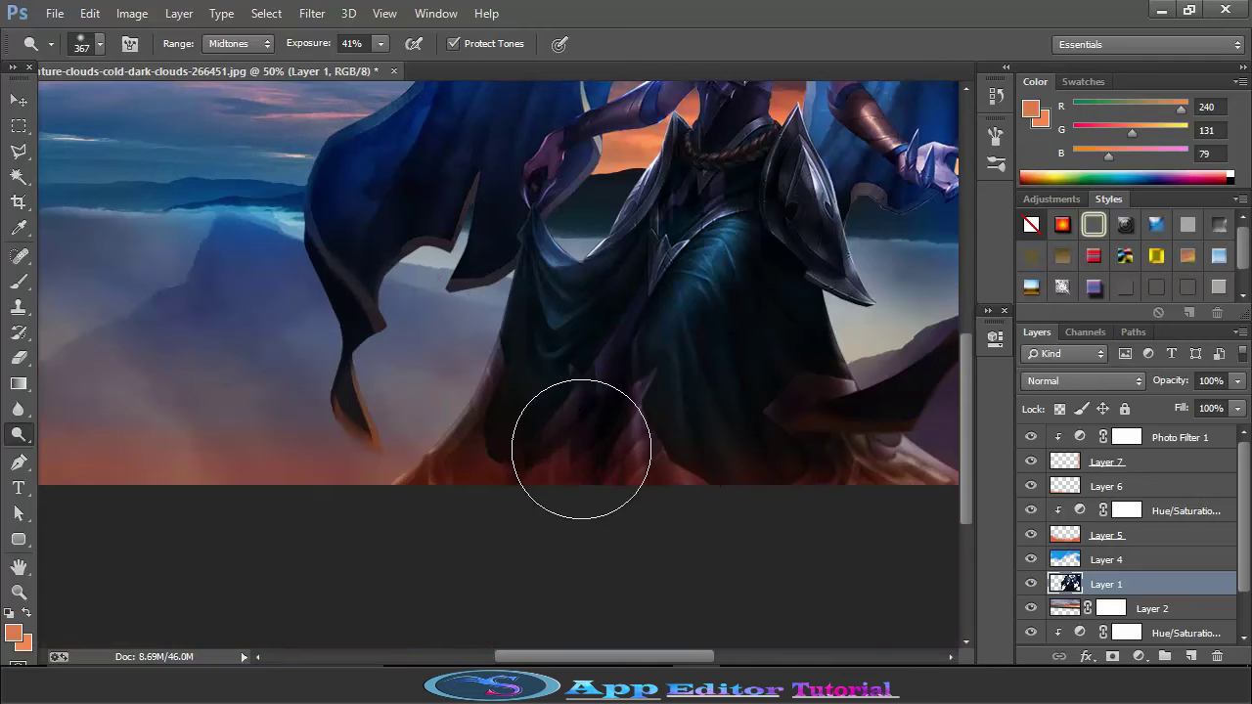
pyautogui.scroll(-1, 468, 460)
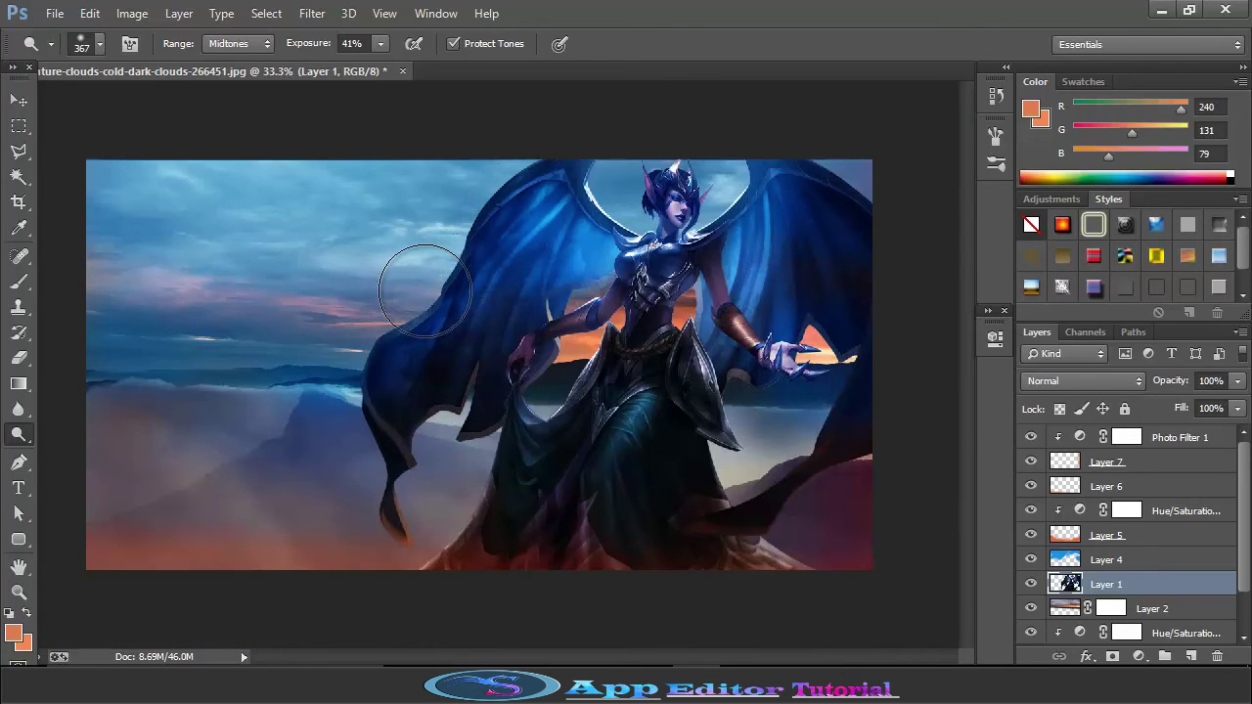
# - Add a second Photo Filter adjustment above Photo Filter 1, using the Blue filter at about 35% density
pyautogui.click(1207, 438)
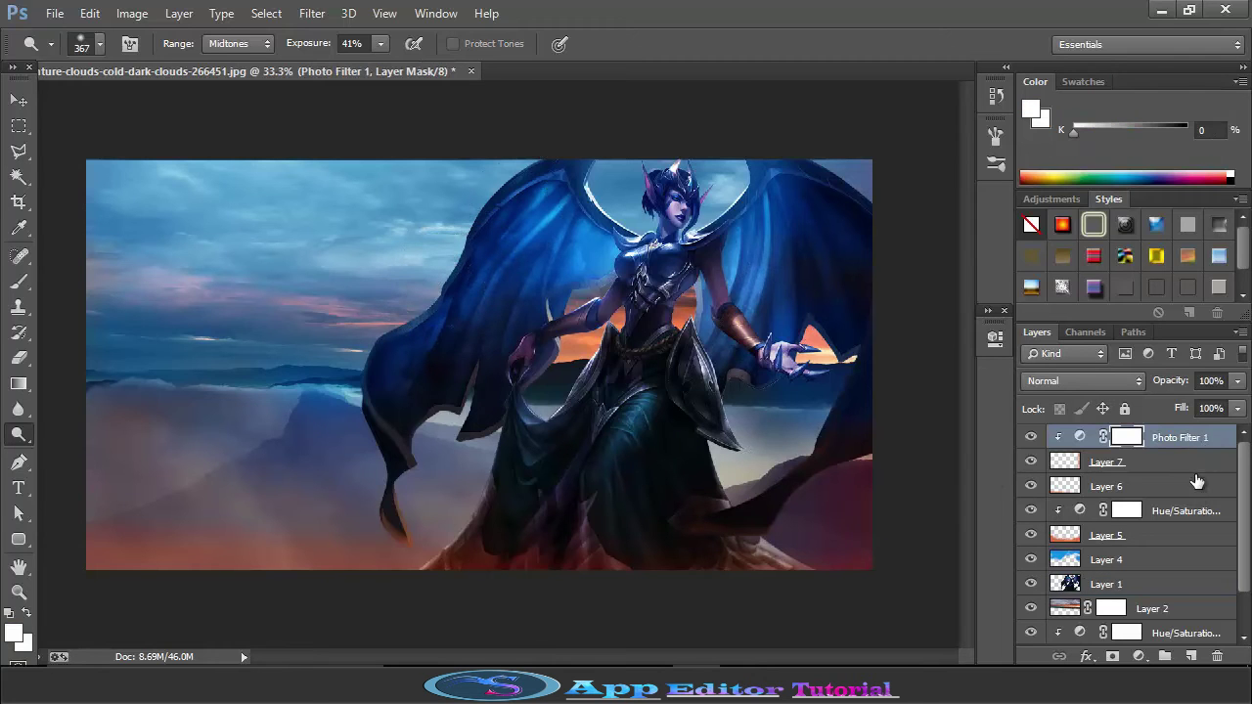
pyautogui.click(1139, 656)
pyautogui.click(1118, 491)
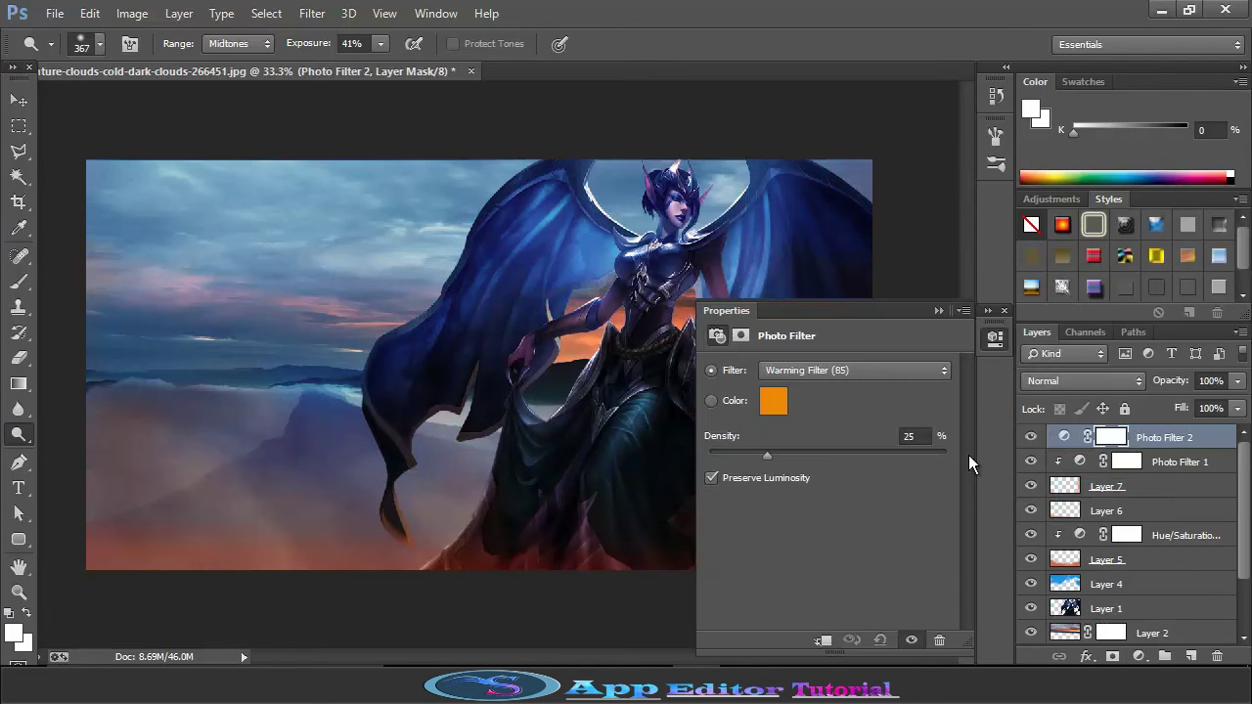
pyautogui.click(858, 369)
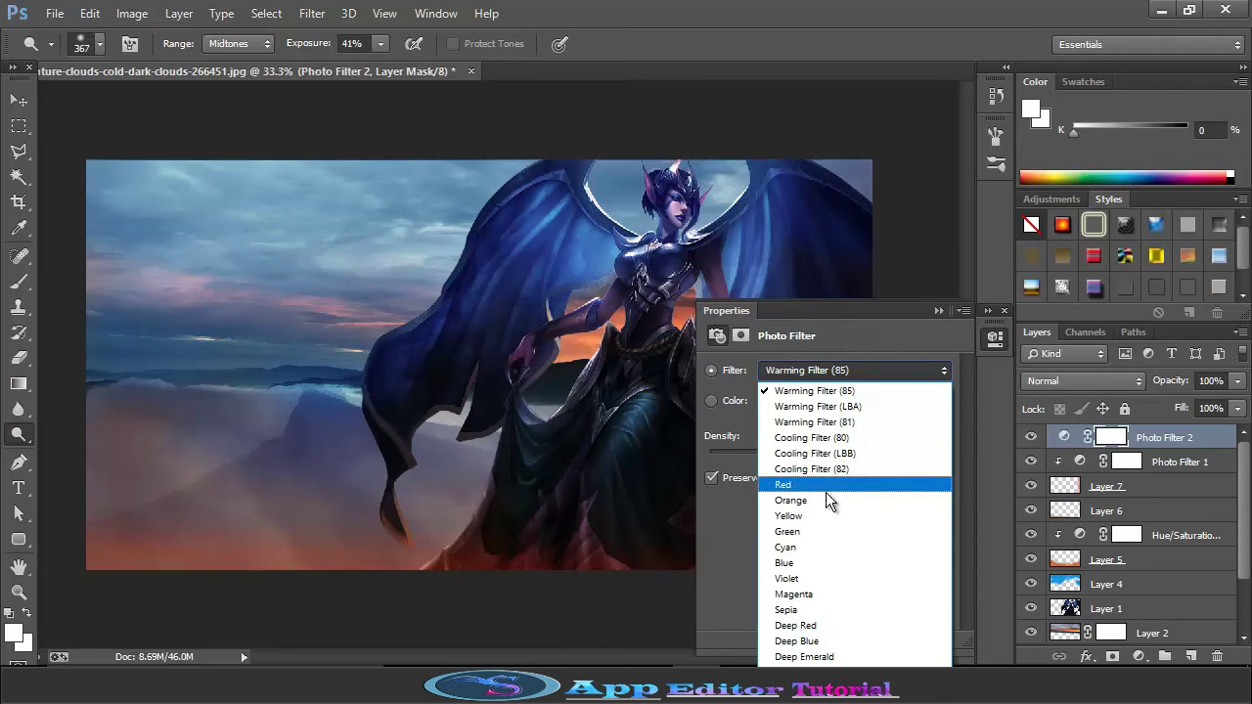
pyautogui.click(810, 560)
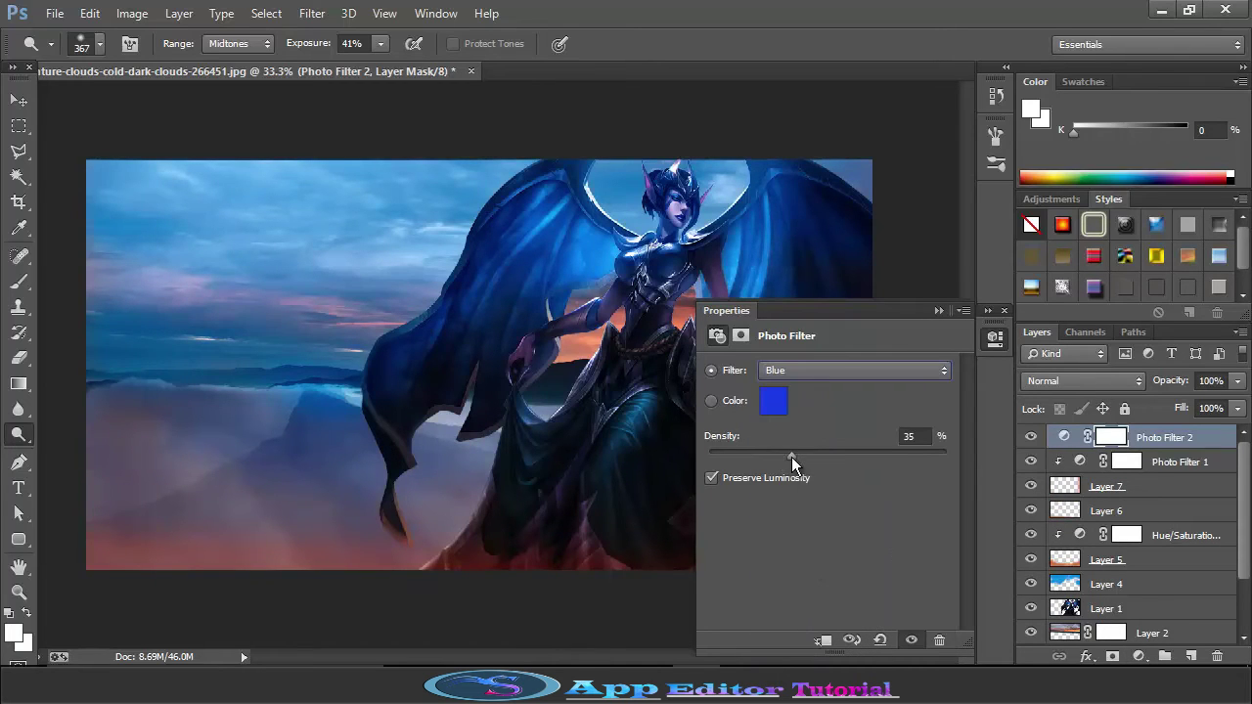
pyautogui.moveTo(791, 457); pyautogui.dragTo(796, 456)
pyautogui.click(939, 310)
# - Set the blue Photo Filter 2 layer to Soft Light with a 7% fill
pyautogui.click(1066, 380)
pyautogui.click(1057, 259)
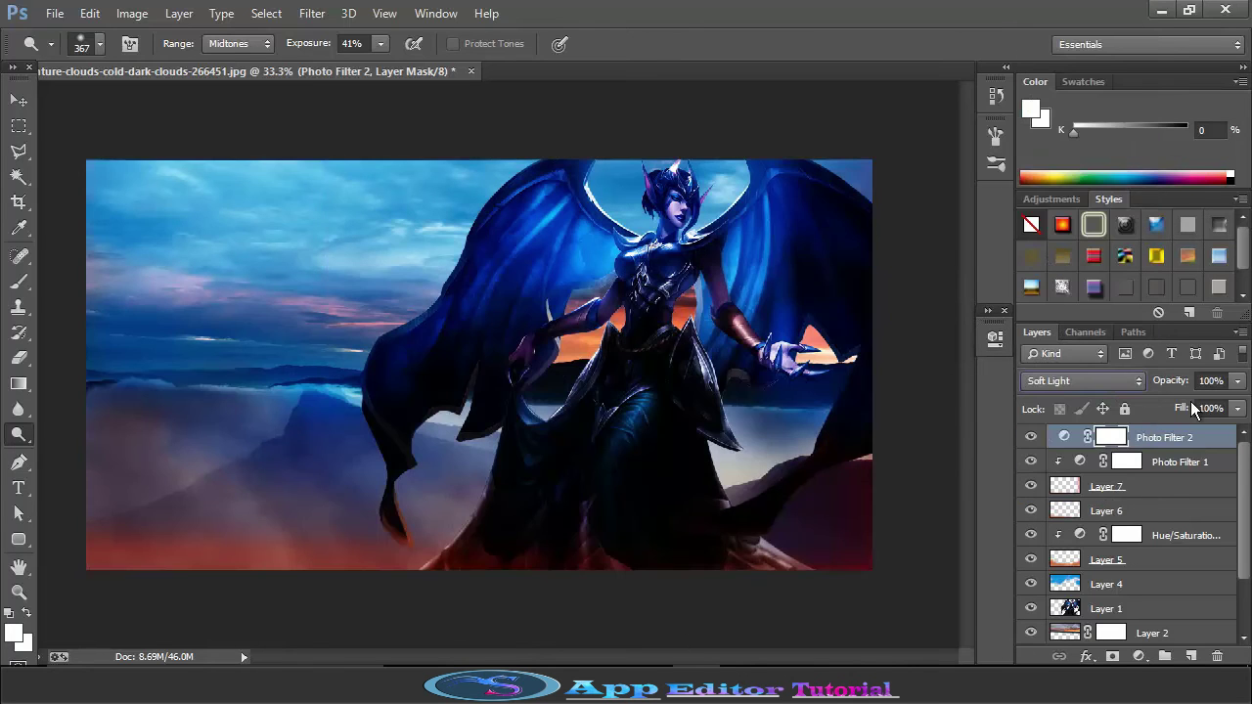
pyautogui.moveTo(1236, 410); pyautogui.dragTo(1144, 427)
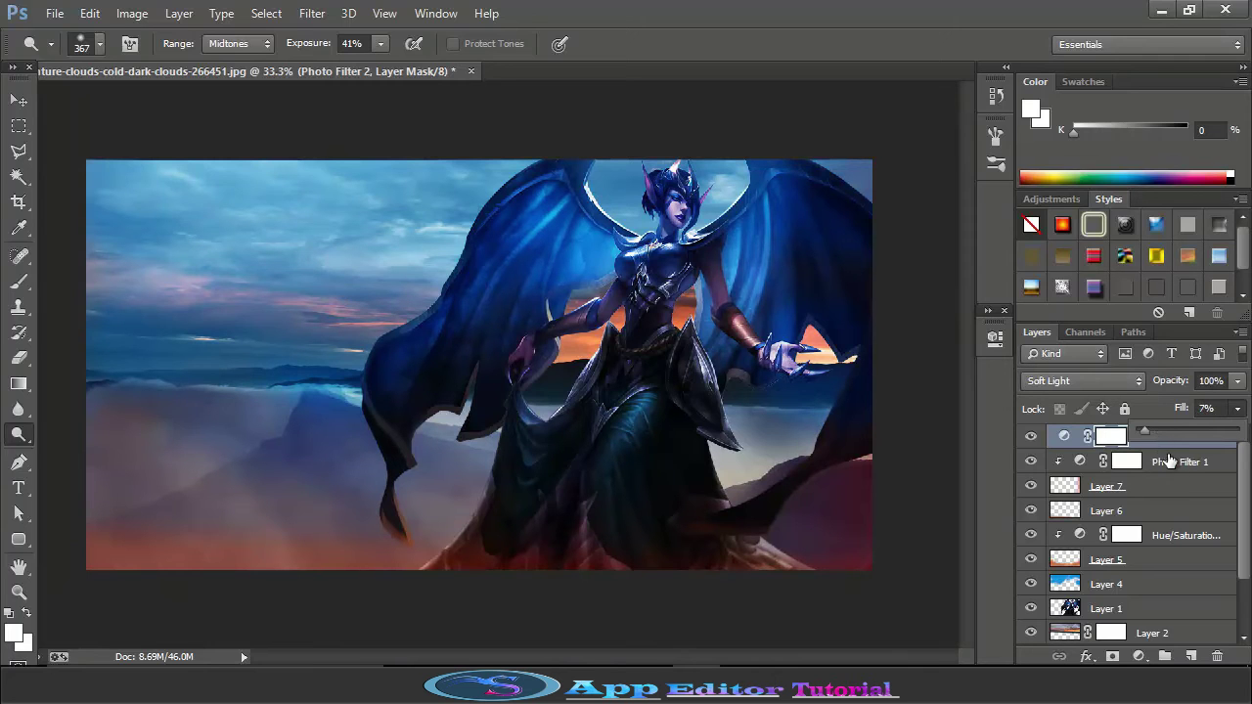
# - Add a Hue/Saturation adjustment clipped to Photo Filter 2 with hue +26, saturation +17, lightness +7 and an 18% fill
pyautogui.click(1139, 656)
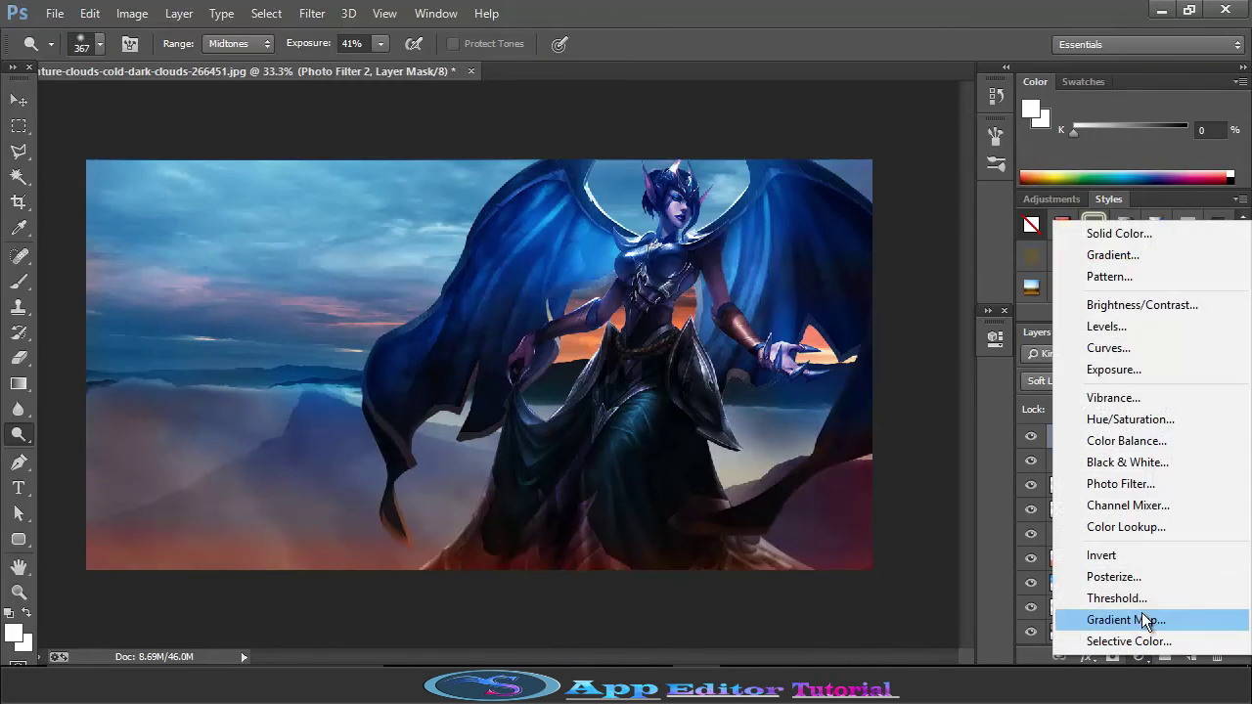
pyautogui.click(1127, 419)
pyautogui.click(823, 640)
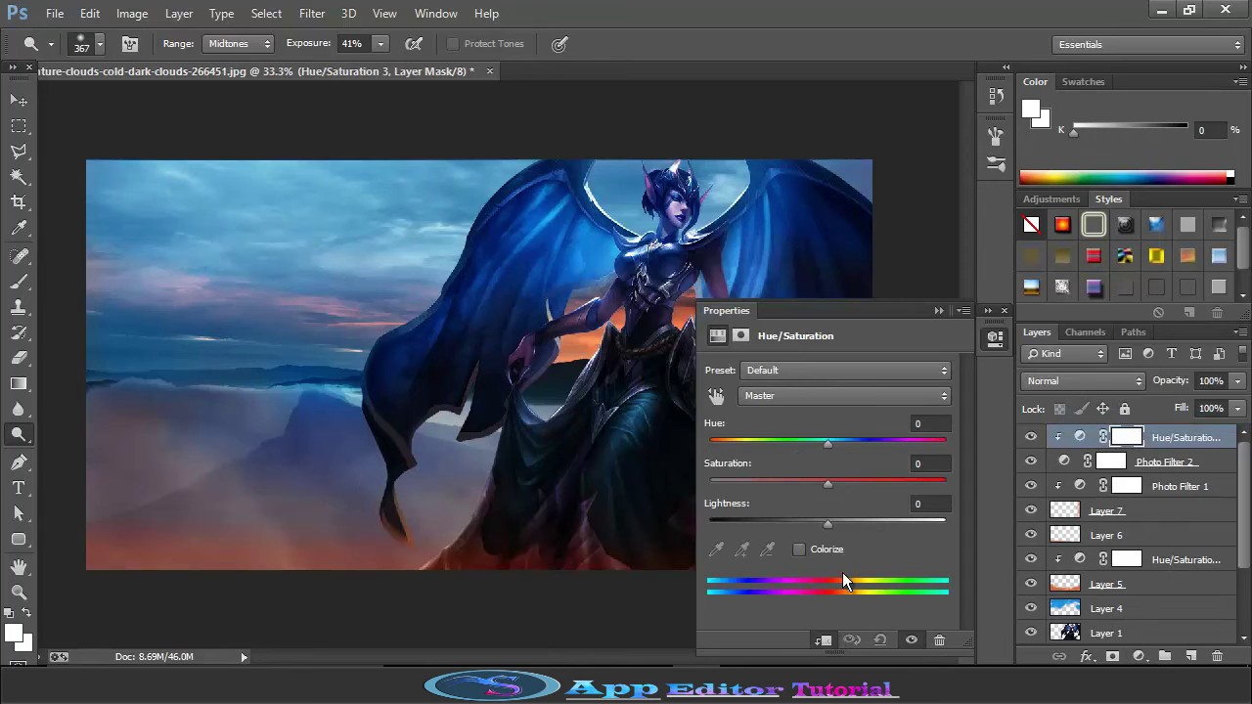
pyautogui.moveTo(834, 520)
pyautogui.mouseDown()
pyautogui.moveTo(821, 525)
pyautogui.moveTo(836, 520)
pyautogui.mouseUp()
pyautogui.moveTo(830, 448); pyautogui.dragTo(859, 451)
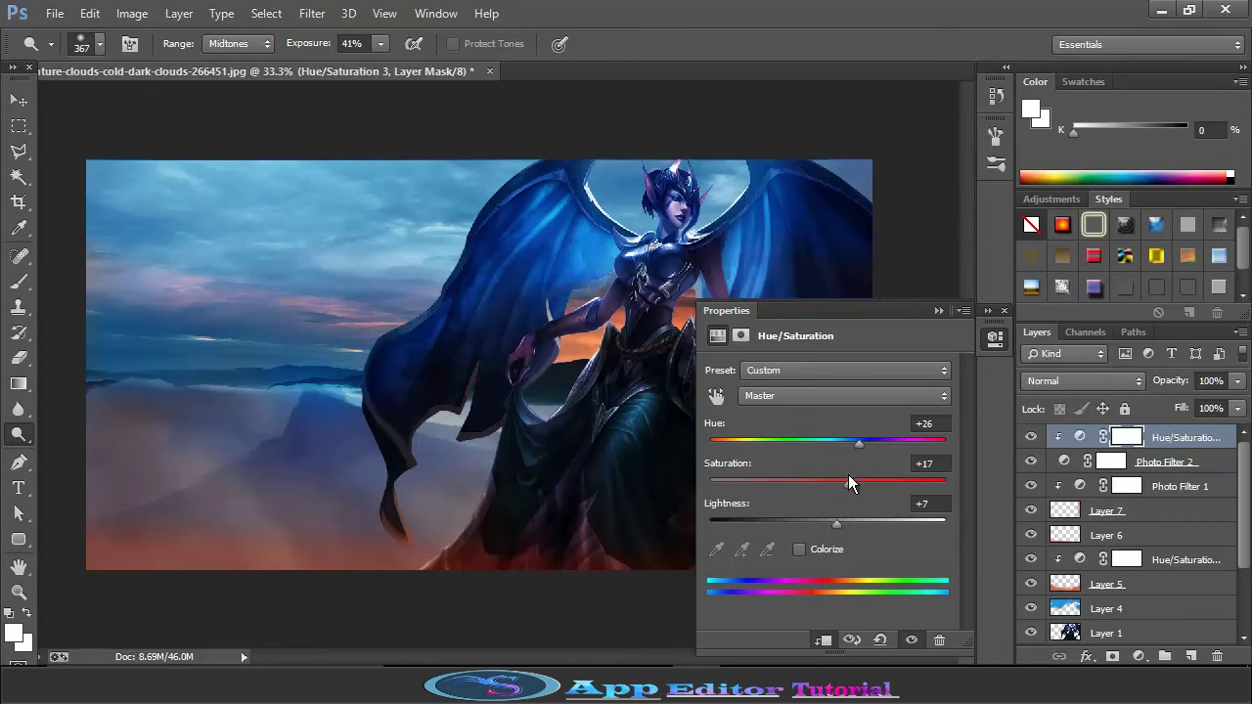
pyautogui.click(939, 313)
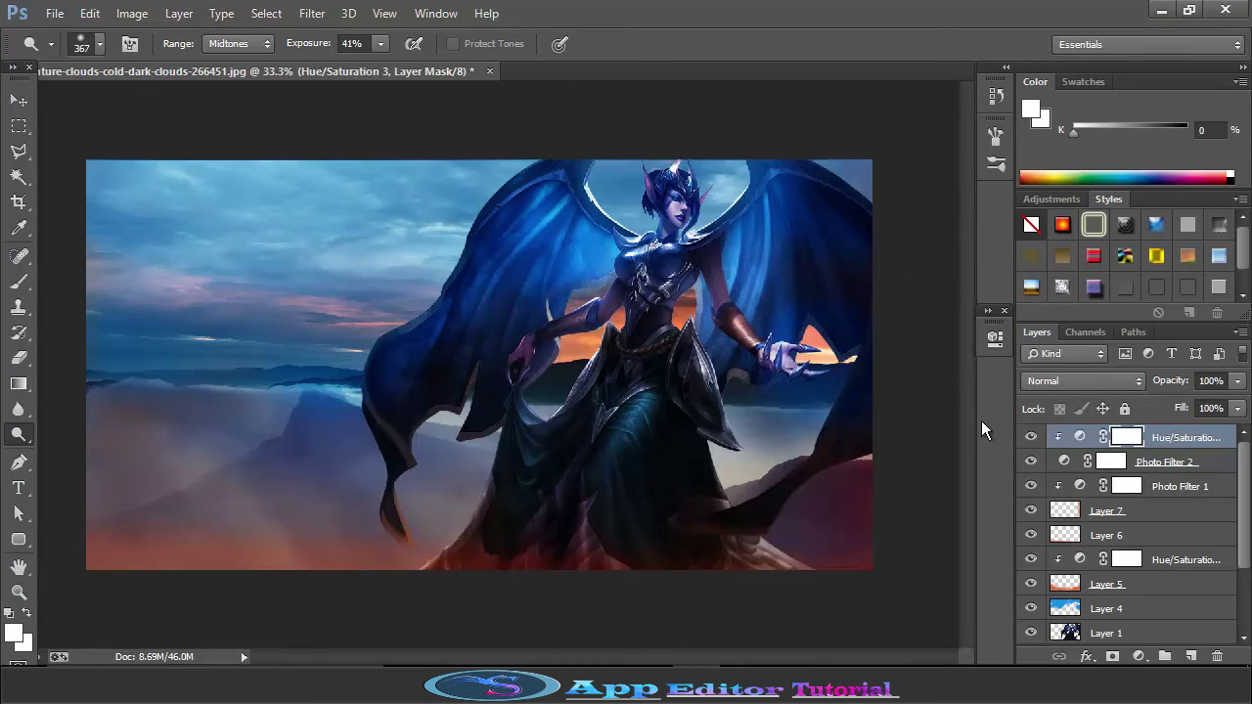
pyautogui.click(1237, 408)
pyautogui.moveTo(1234, 431); pyautogui.dragTo(1159, 434)
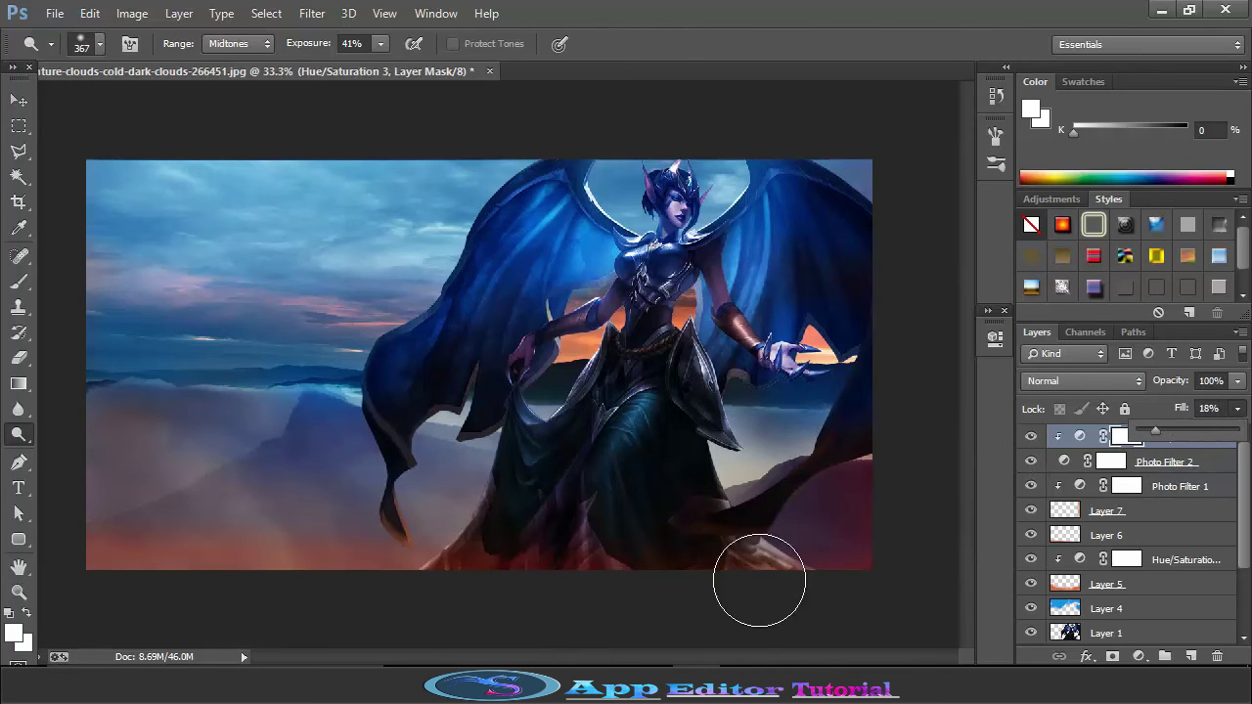
# - Choose the Smudge tool with a brush size of 34 for the lower wing edges
pyautogui.hotkey('ctrl', '+')
pyautogui.hotkey('ctrl', '+')
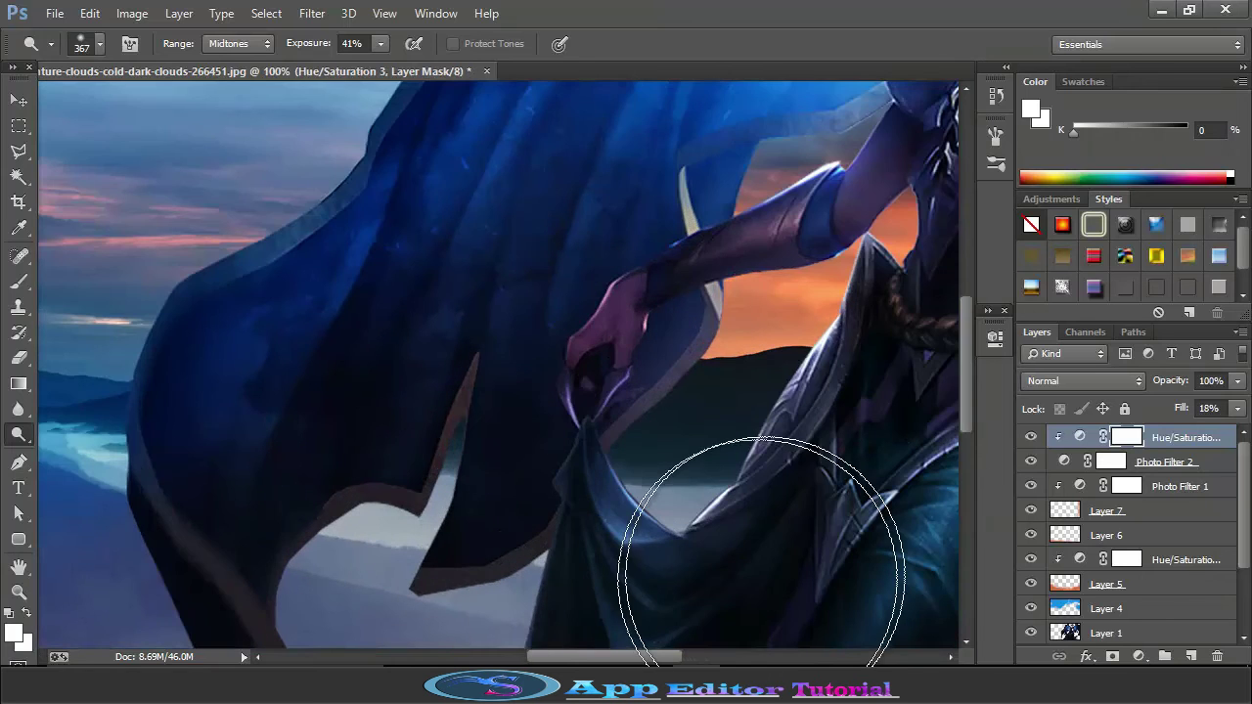
pyautogui.scroll(-3, 500, 553)
pyautogui.scroll(-5, 499, 553)
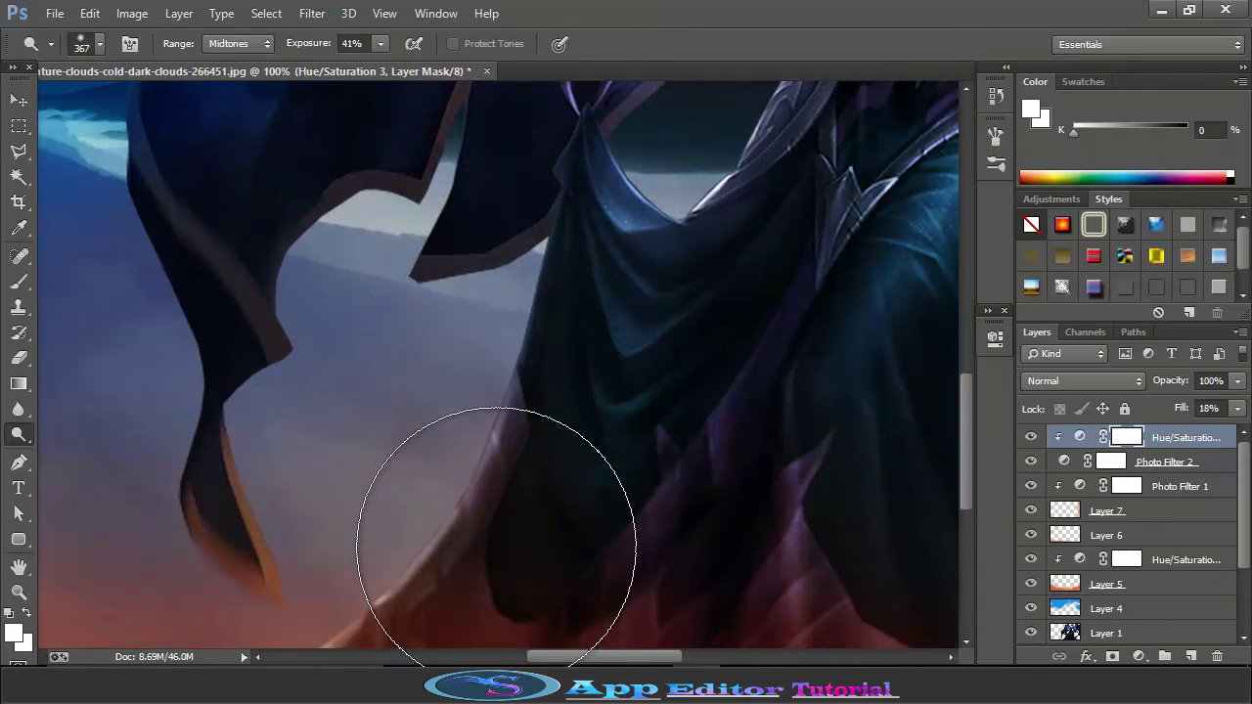
pyautogui.moveTo(18, 409); pyautogui.dragTo(98, 444)
pyautogui.click(104, 47)
pyautogui.click(128, 105)
pyautogui.press('Return')
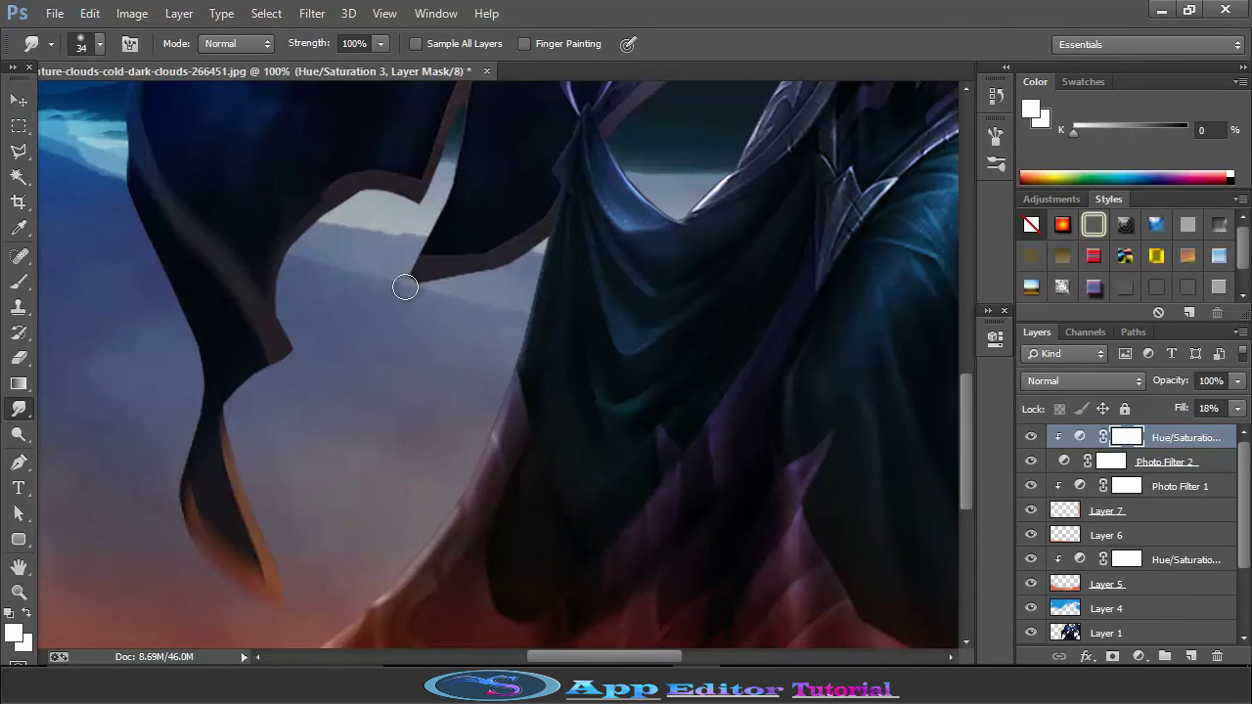
pyautogui.click(1076, 631)
pyautogui.moveTo(436, 265); pyautogui.dragTo(387, 289)
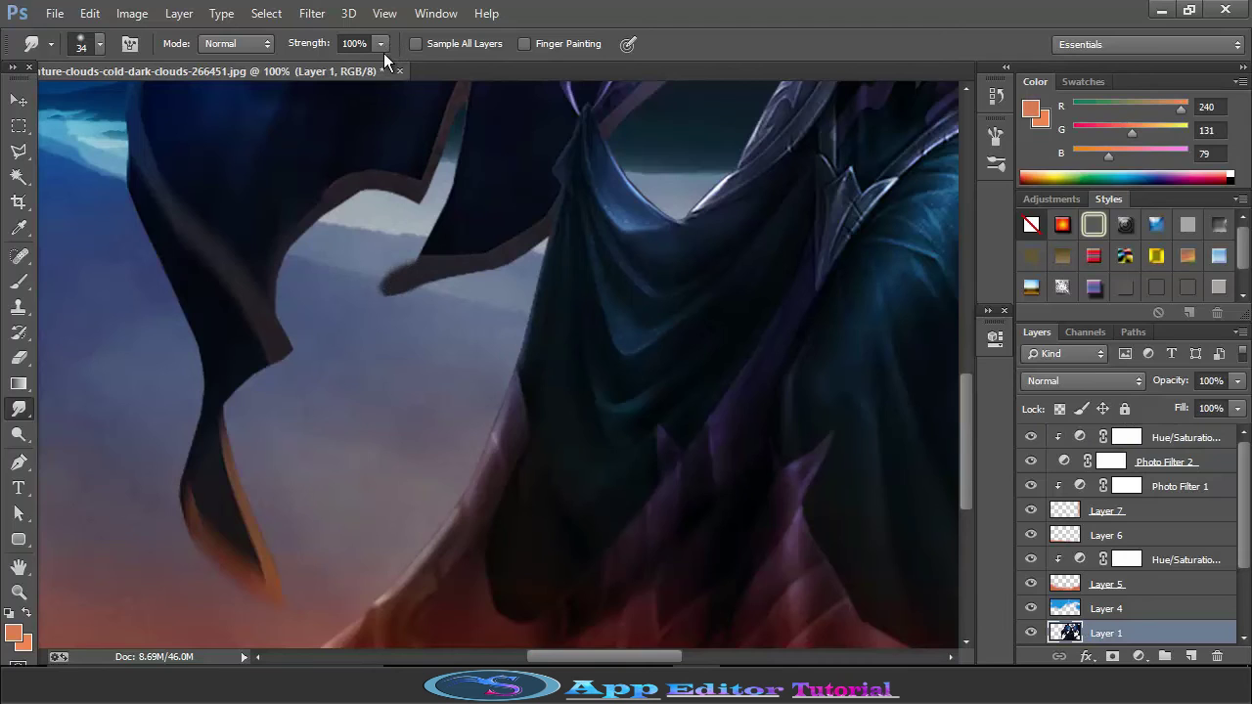
pyautogui.hotkey('ctrl', 'z')
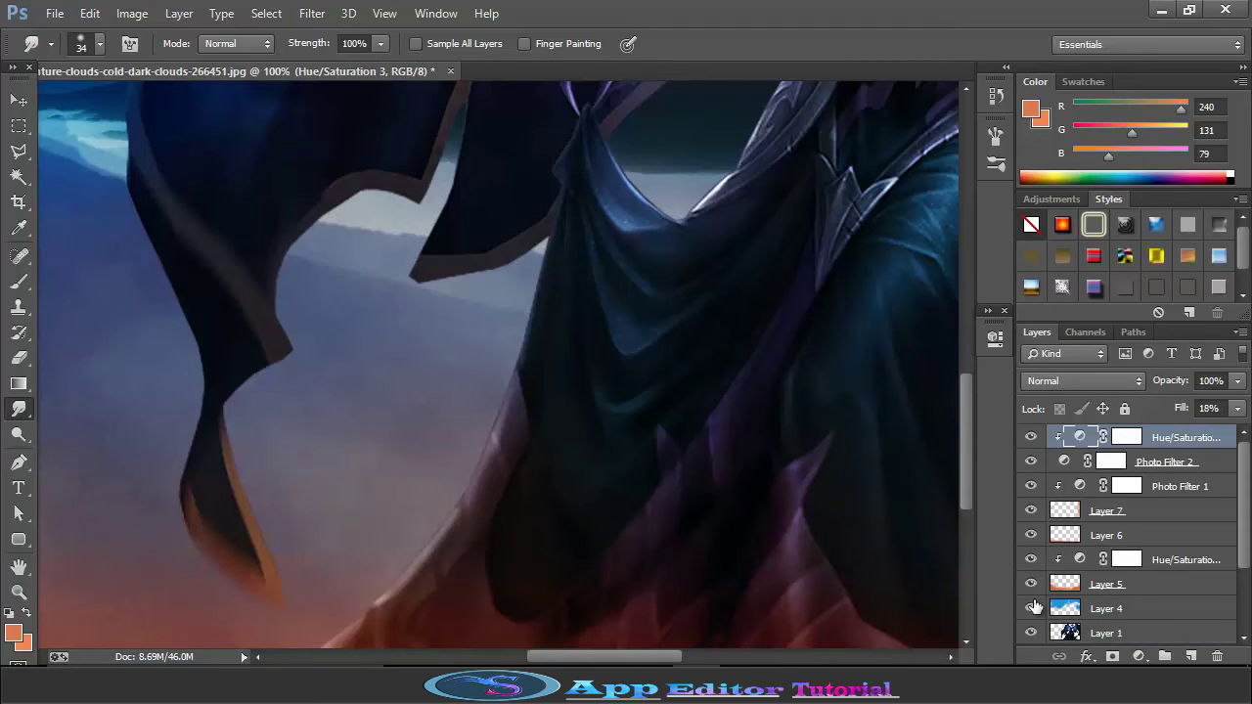
# - Smudge the pointed wing tip beside the skirt outward on Layer 1 at 26% strength
pyautogui.click(1105, 631)
pyautogui.click(381, 43)
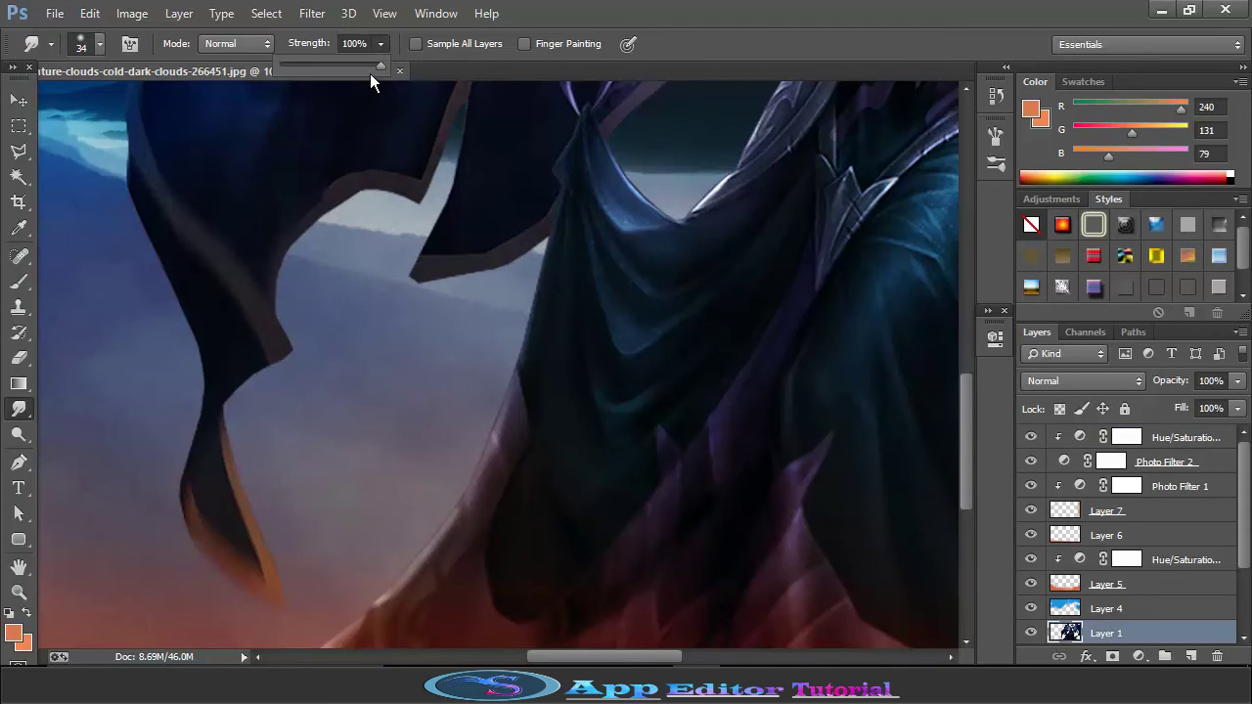
pyautogui.moveTo(312, 62); pyautogui.dragTo(304, 62)
pyautogui.click(421, 281)
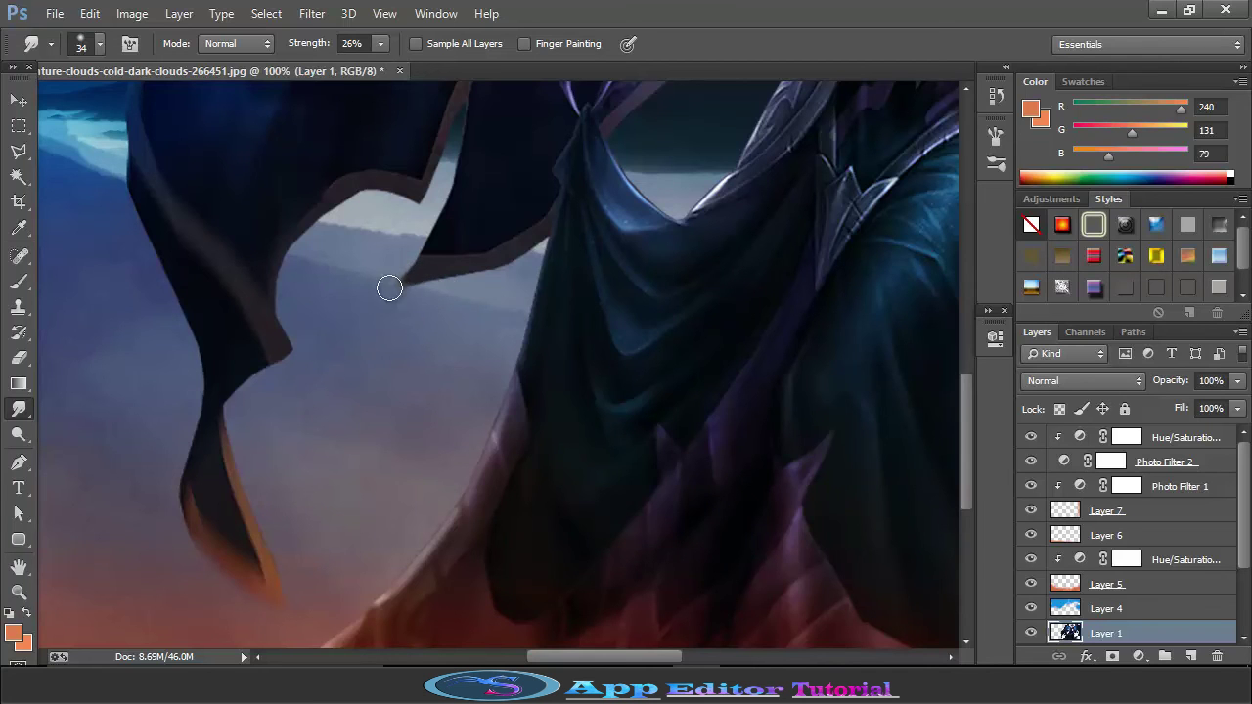
# - Smudge the orange-edged lowest tip of the wing outward on Layer 1 to taper it
pyautogui.scroll(3, 496, 331)
pyautogui.scroll(2, 519, 355)
pyautogui.scroll(-6, 519, 357)
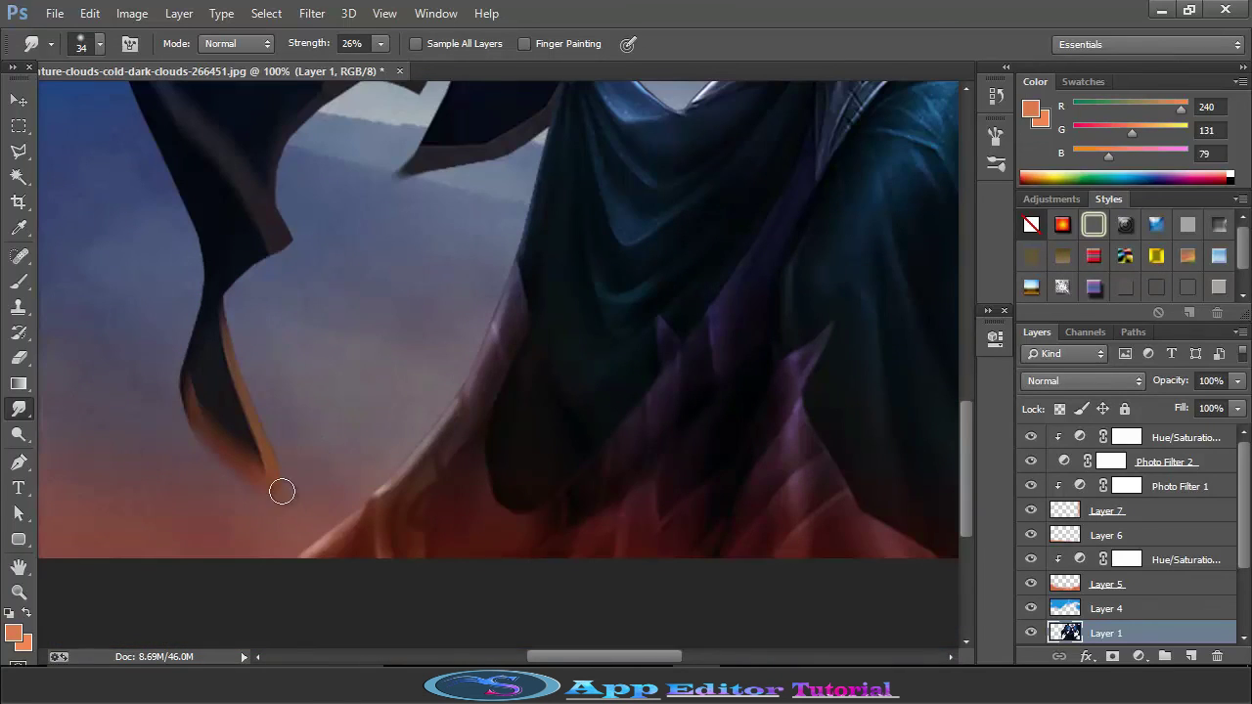
pyautogui.moveTo(281, 492); pyautogui.dragTo(303, 511)
pyautogui.scroll(1, 386, 442)
pyautogui.scroll(-3, 385, 442)
pyautogui.scroll(-1, 385, 446)
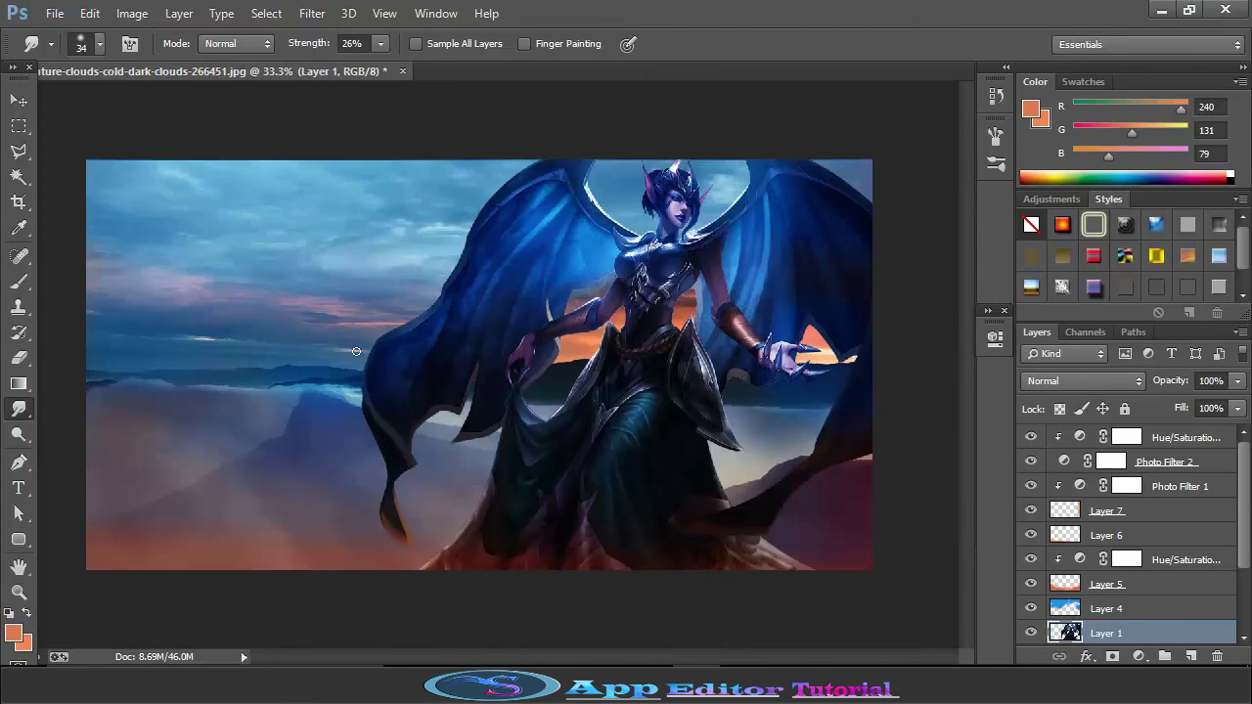
# - Soften the lower wing edges on Layer 1 using the Blur tool with a brush size of 68 at 42% strength
pyautogui.click(19, 409)
pyautogui.click(98, 406)
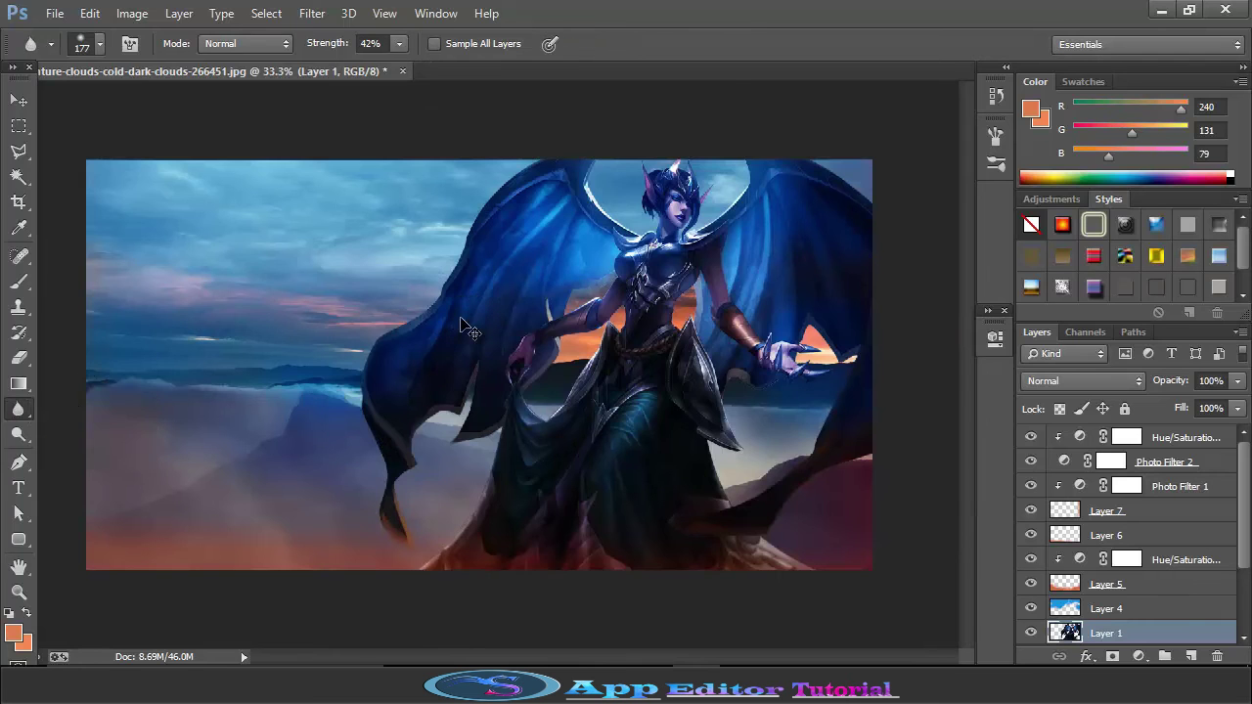
pyautogui.scroll(1, 467, 329)
pyautogui.scroll(2, 467, 329)
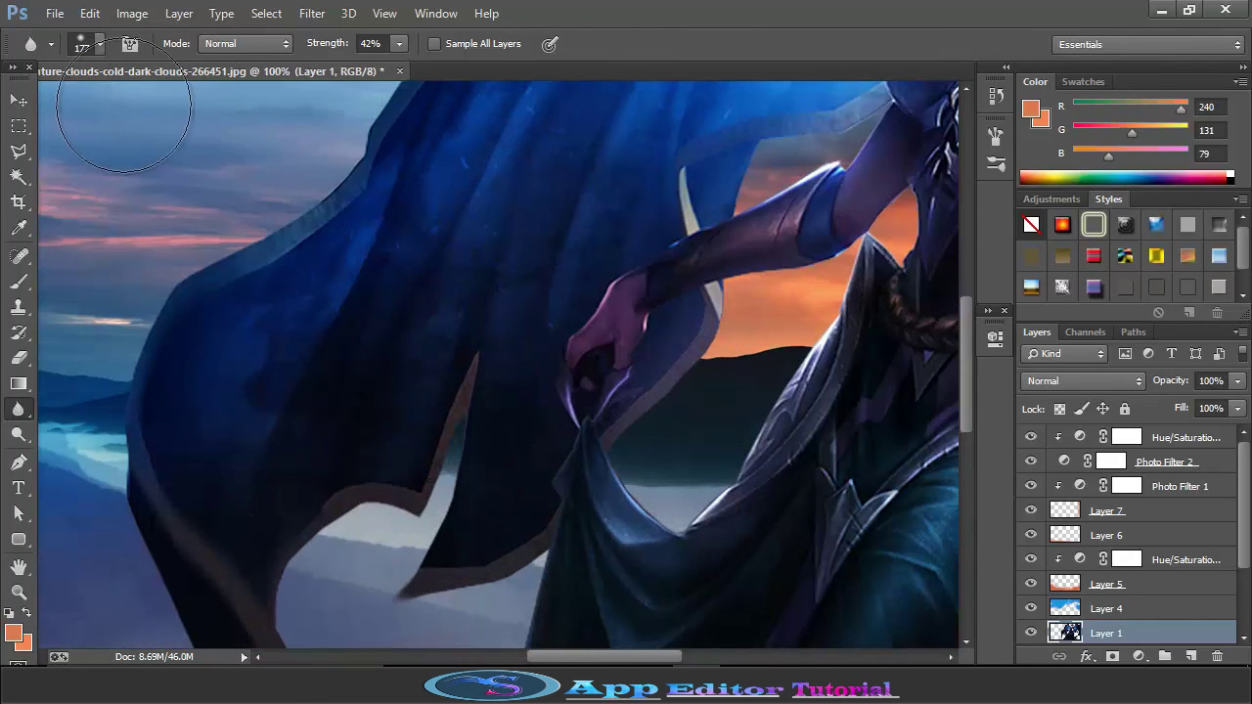
pyautogui.click(99, 43)
pyautogui.write('68')
pyautogui.press('Return')
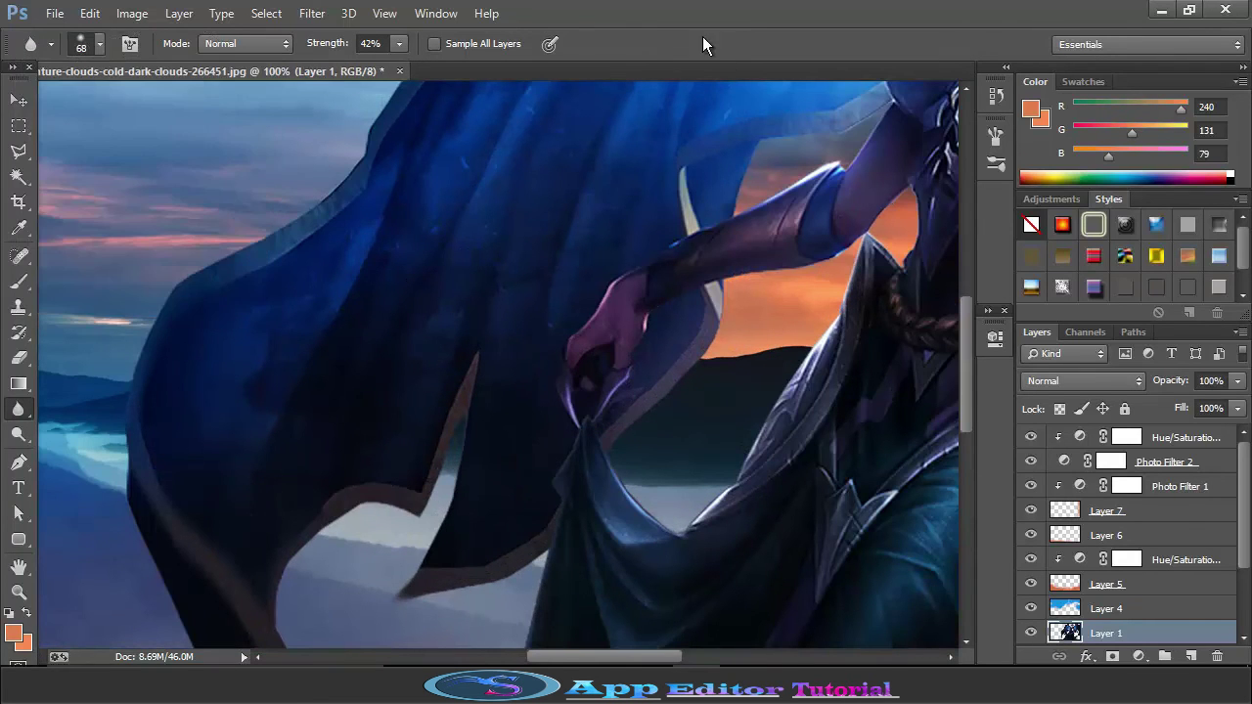
pyautogui.scroll(-4, 160, 333)
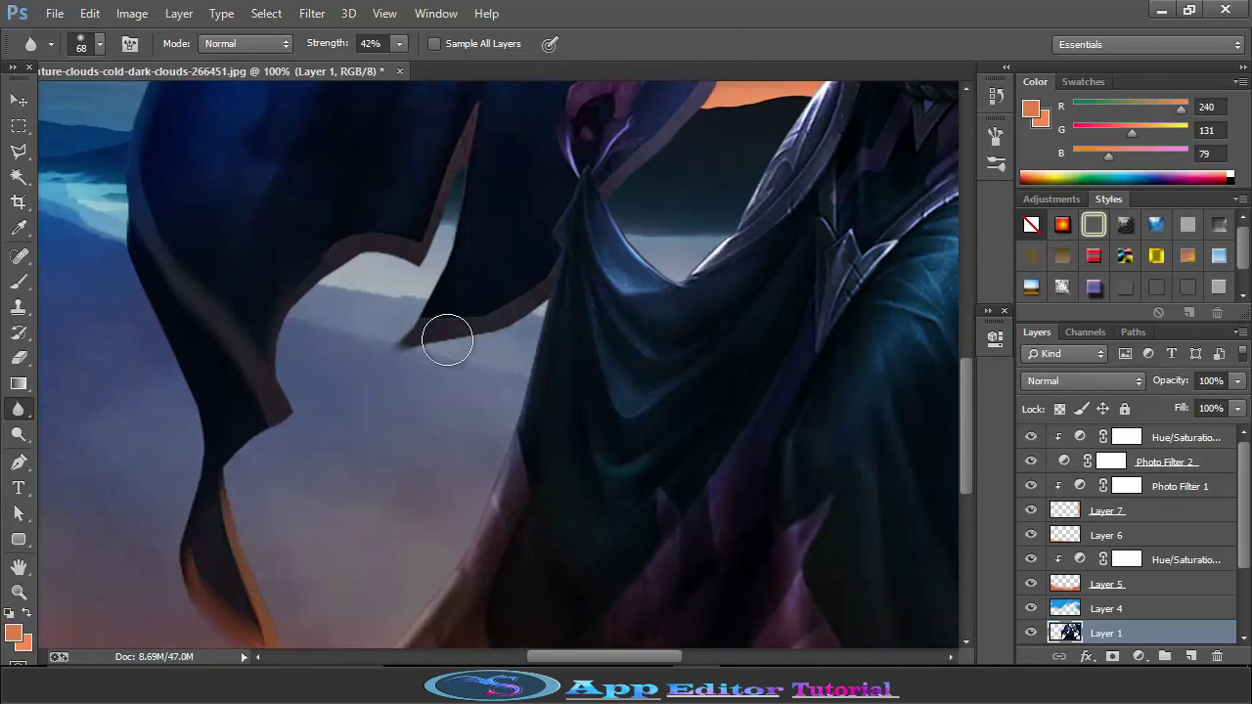
pyautogui.scroll(6, 685, 308)
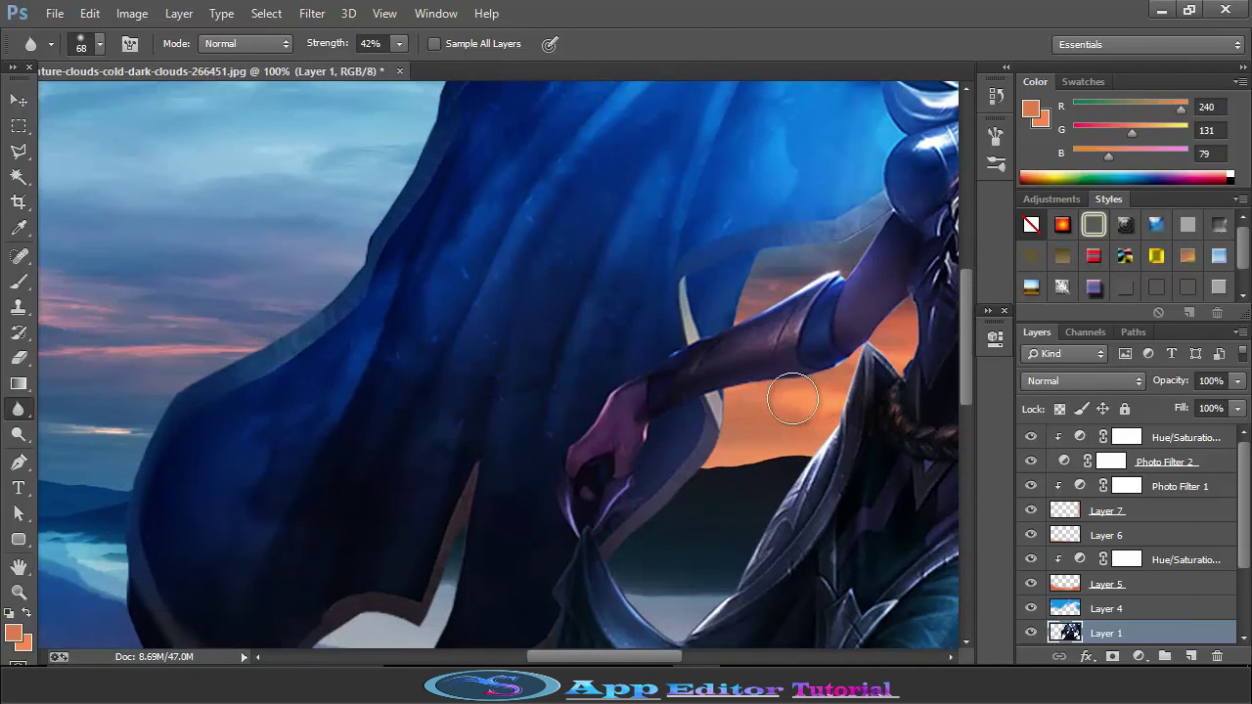
pyautogui.moveTo(617, 661); pyautogui.dragTo(732, 637)
pyautogui.scroll(2, 515, 462)
pyautogui.scroll(2, 516, 463)
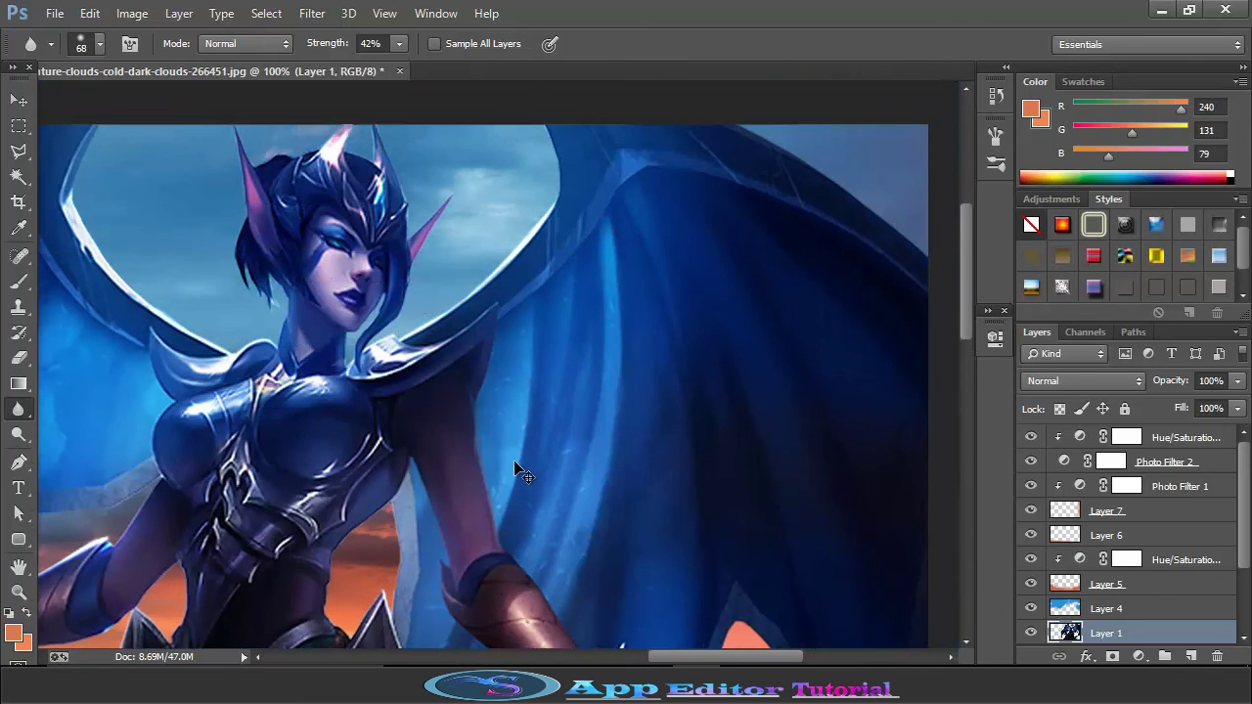
pyautogui.scroll(-3, 516, 463)
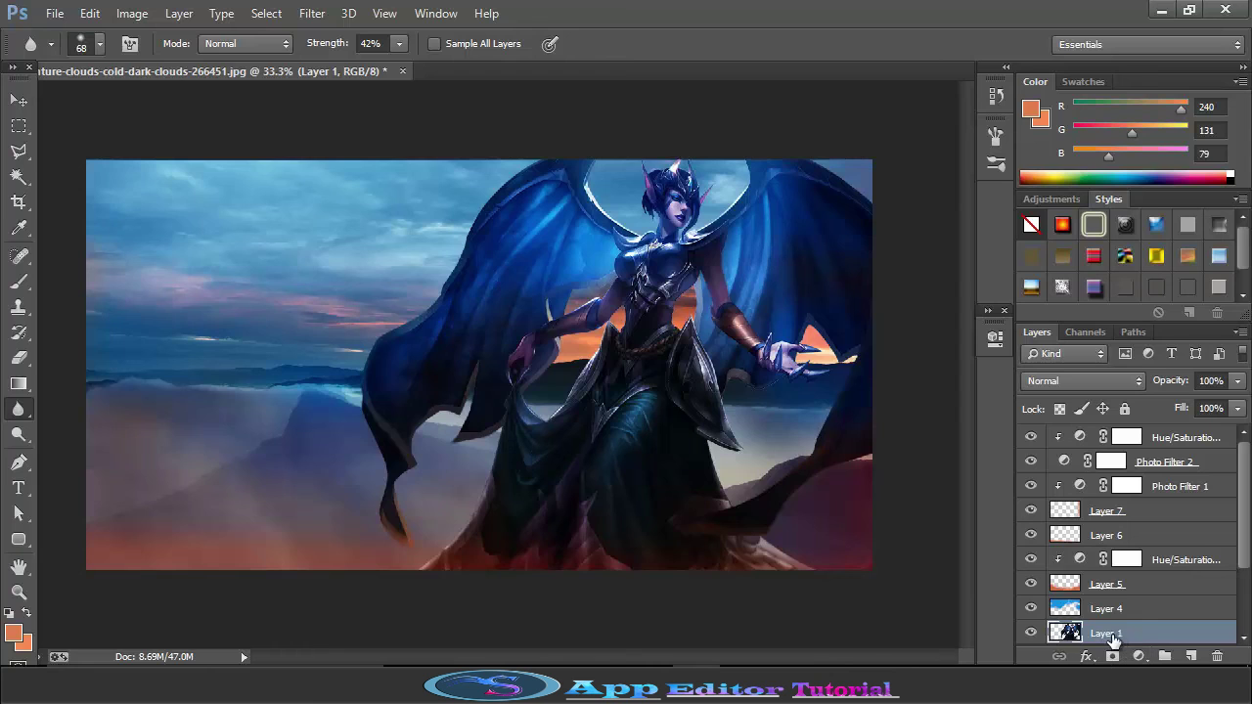
# - Load Layer 1's outline as a selection and add an orange-to-transparent gradient over the lowest wing tip on a new Soft Light layer
pyautogui.keyDown('ctrl'); pyautogui.click(1066, 633); pyautogui.keyUp('ctrl')
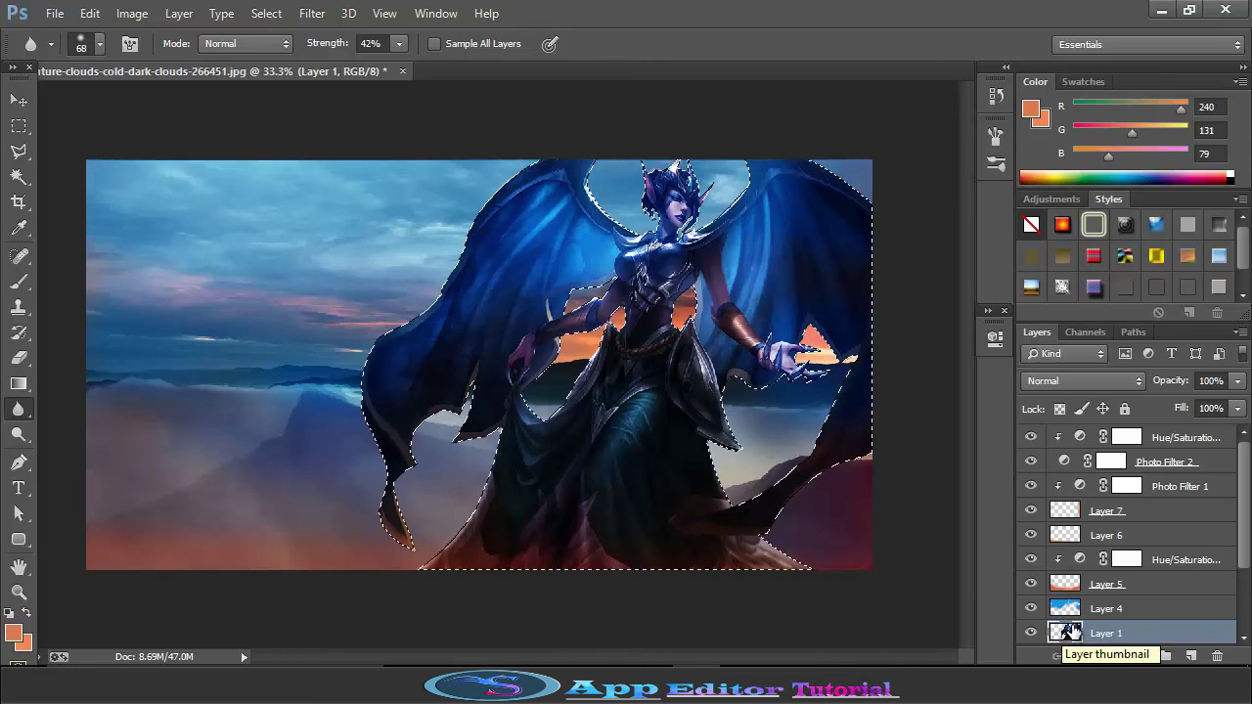
pyautogui.click(1191, 656)
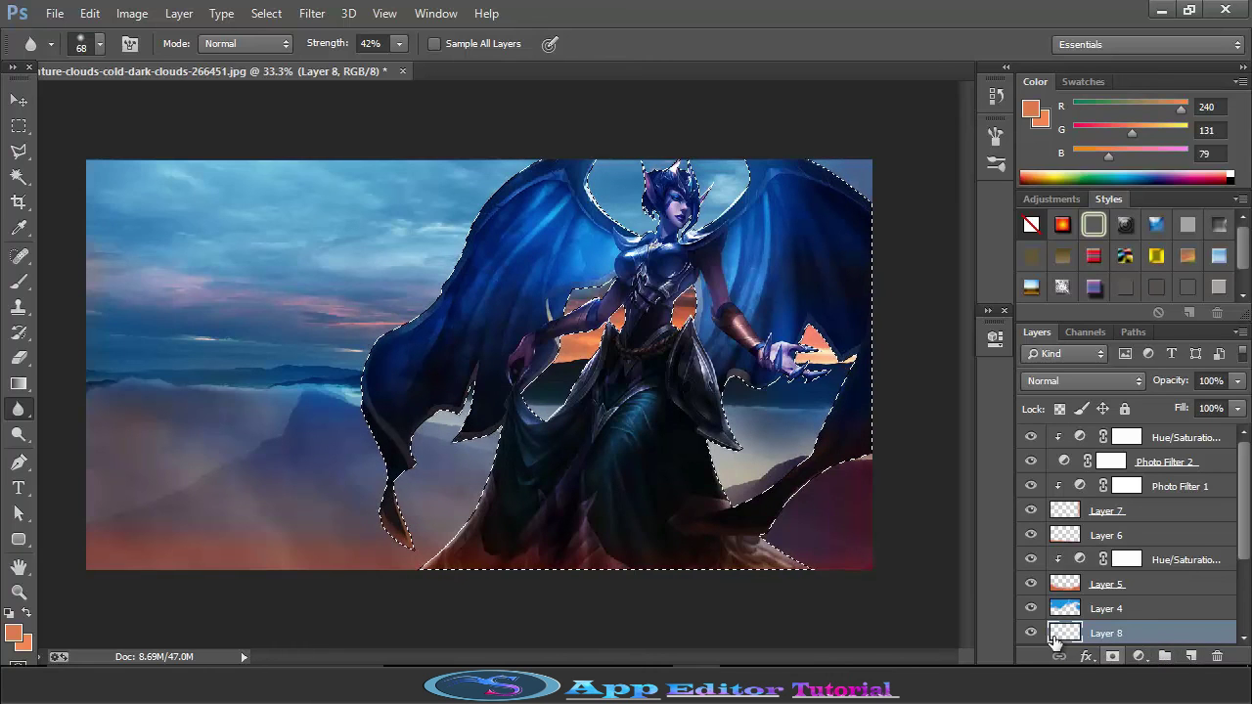
pyautogui.press('g')
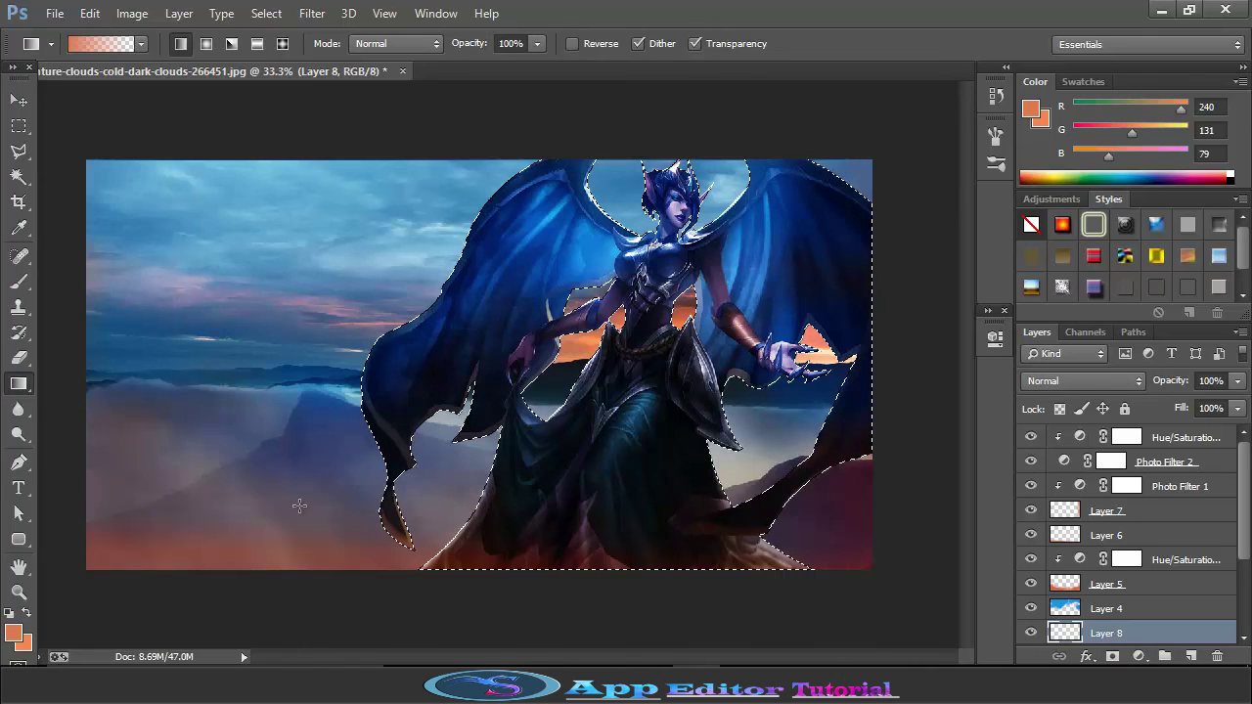
pyautogui.moveTo(290, 518); pyautogui.dragTo(394, 424)
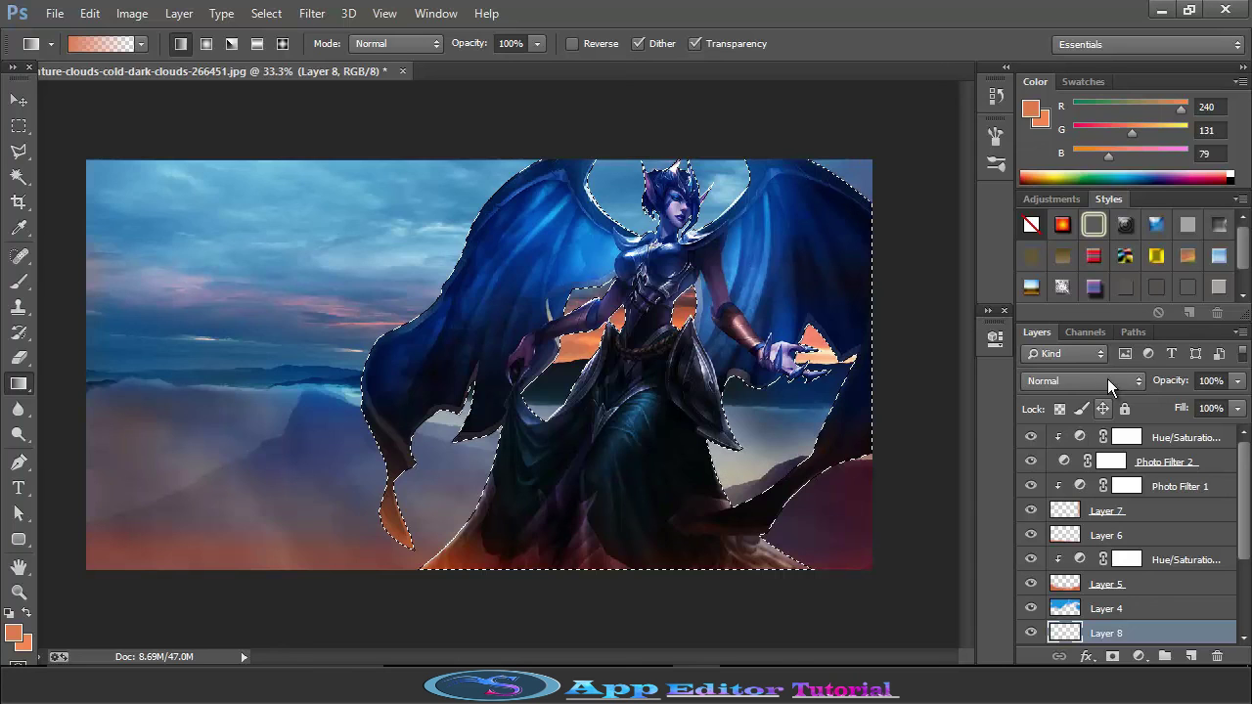
pyautogui.click(1107, 381)
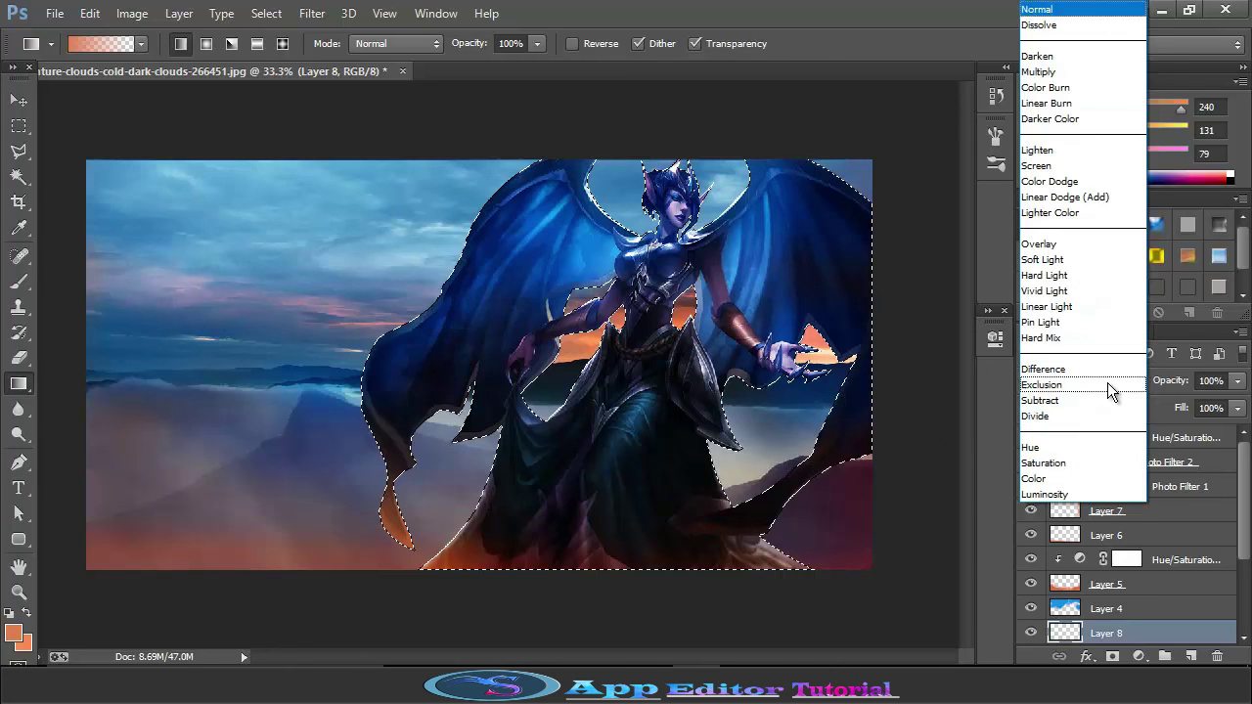
pyautogui.click(1043, 259)
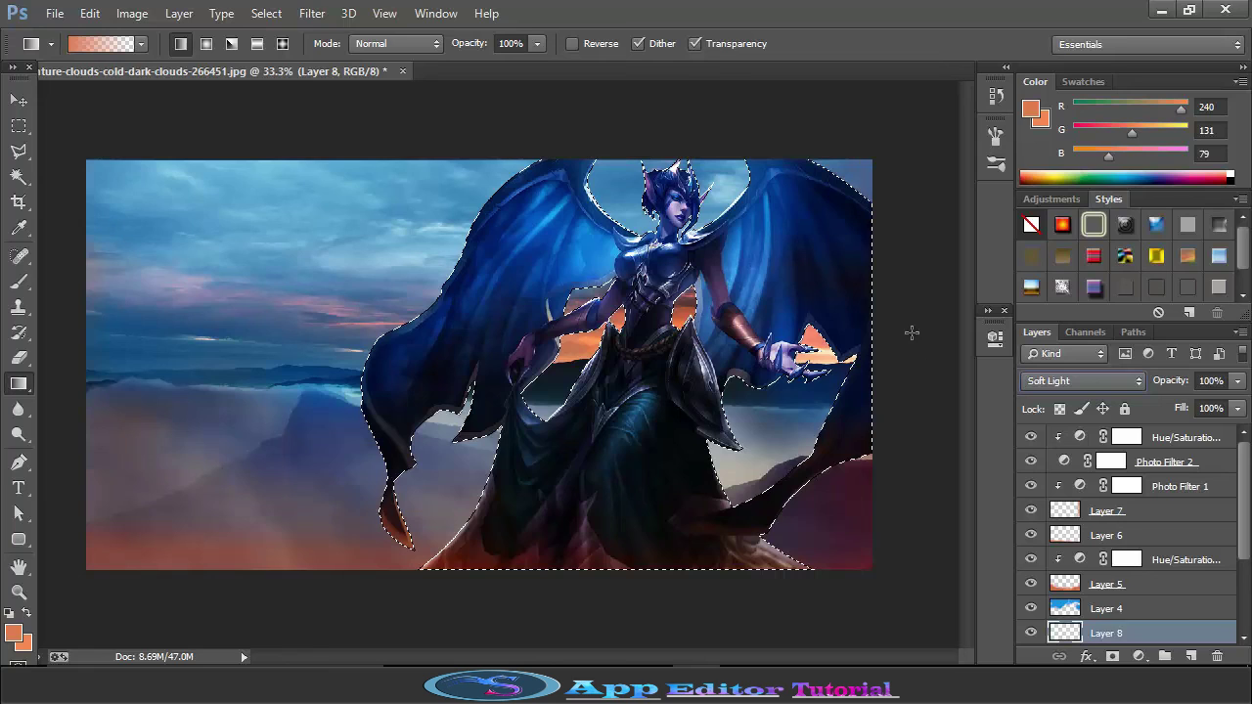
# - Add another new layer with an orange gradient fading inward from the right canvas edge over the wing, blended as Soft Light
pyautogui.hotkey('ctrl', 'shift', 'alt', 'n')
pyautogui.moveTo(844, 282); pyautogui.dragTo(847, 286)
pyautogui.moveTo(858, 338); pyautogui.dragTo(840, 343)
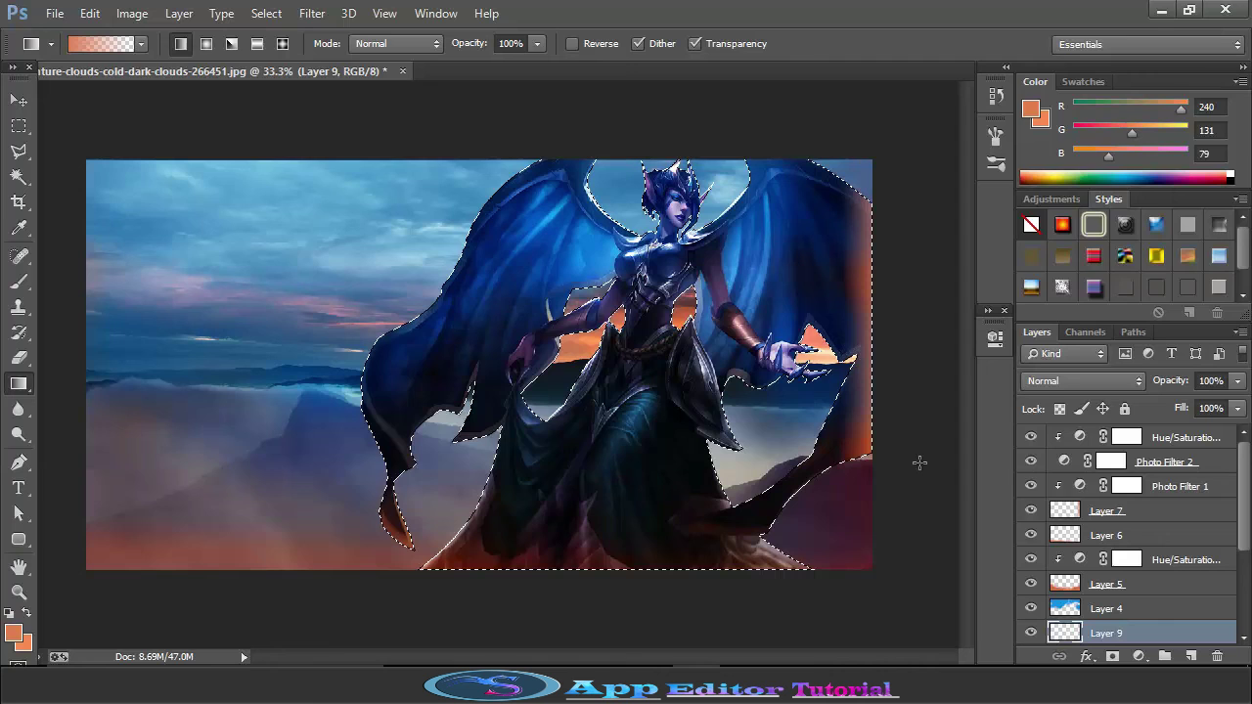
pyautogui.click(1076, 380)
pyautogui.click(1071, 260)
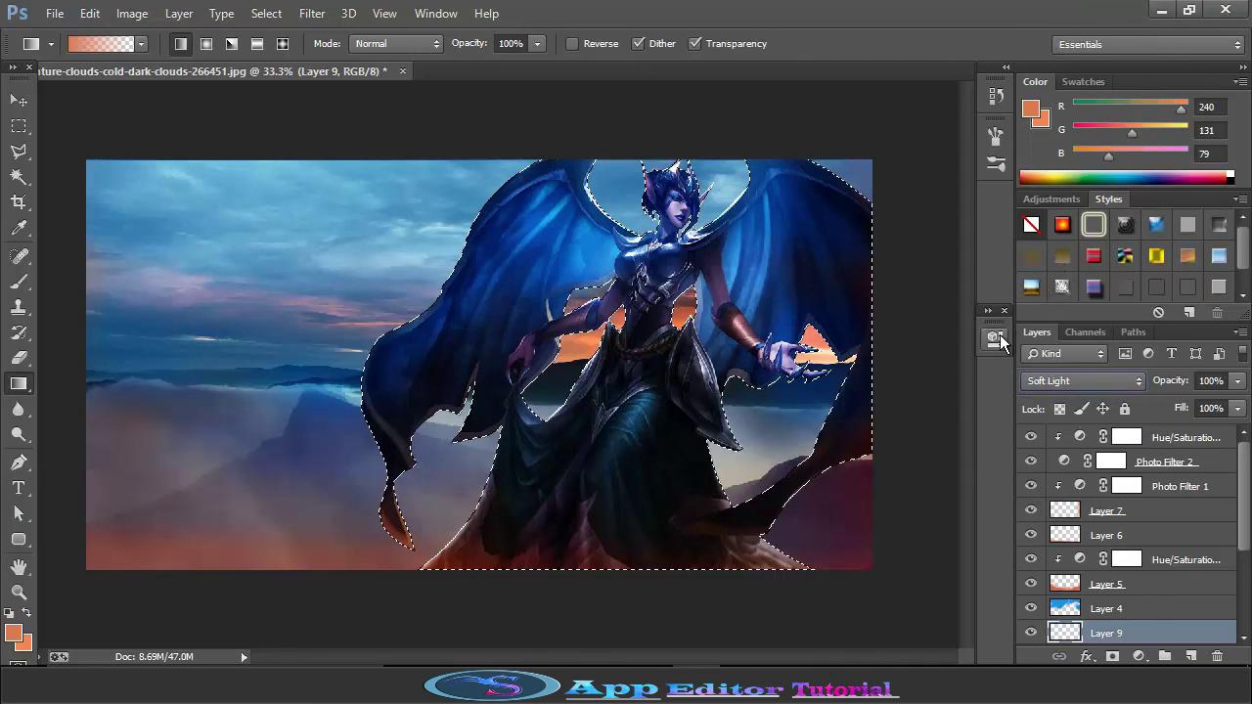
# - Deselect the character outline and switch to the Move tool with Layer 9 active
pyautogui.click(19, 282)
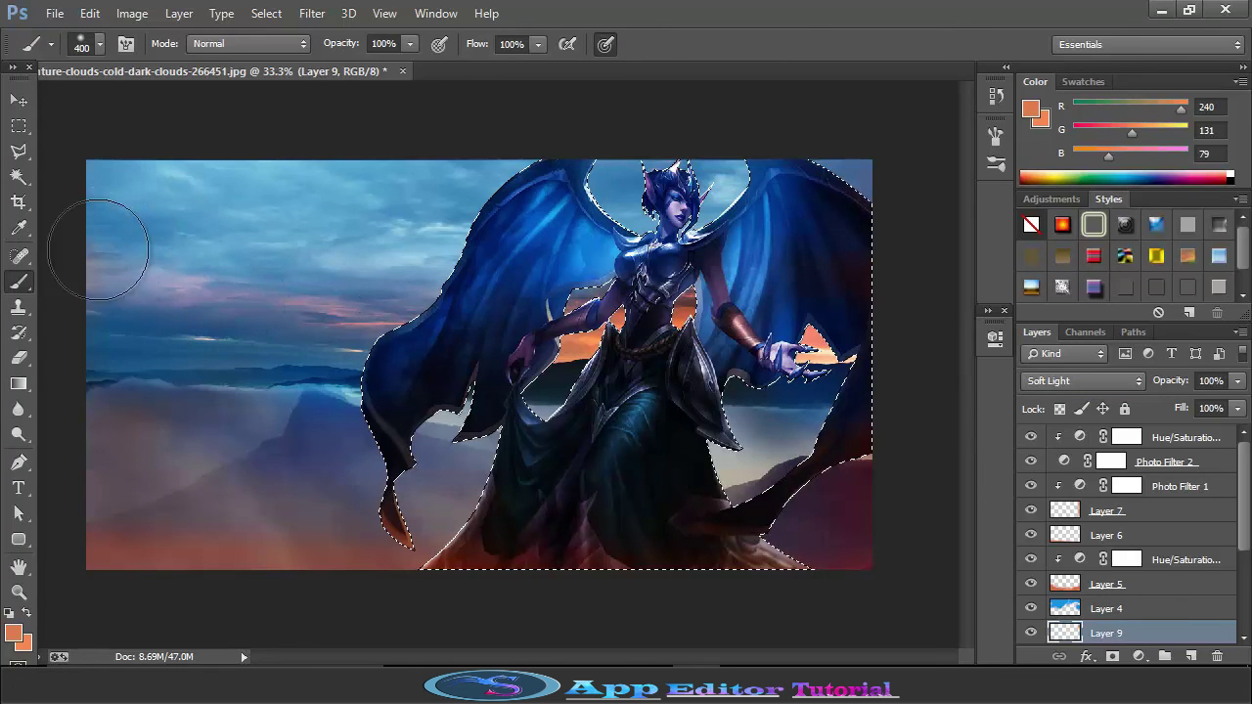
pyautogui.click(19, 152)
pyautogui.hotkey('ctrl', 'd')
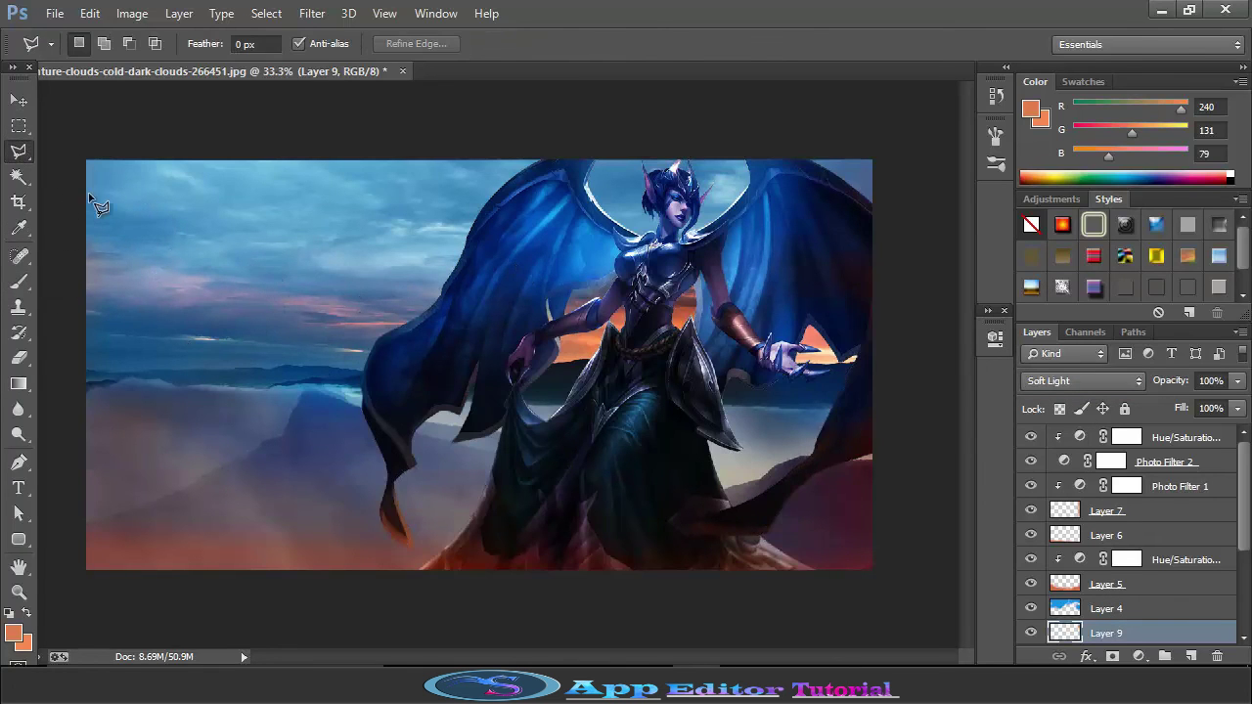
pyautogui.press('v')
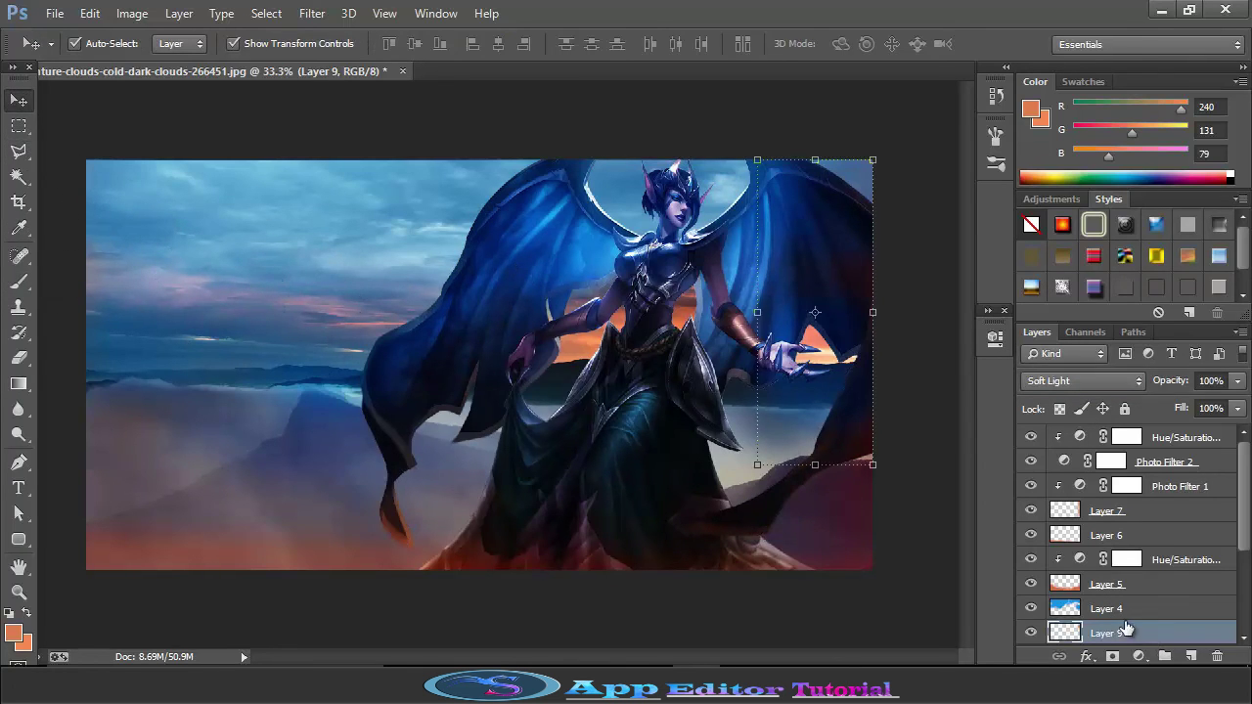
# - Apply Hue/Saturation to Layer 9 with hue +5, saturation +37 and lightness +12
pyautogui.click(131, 13)
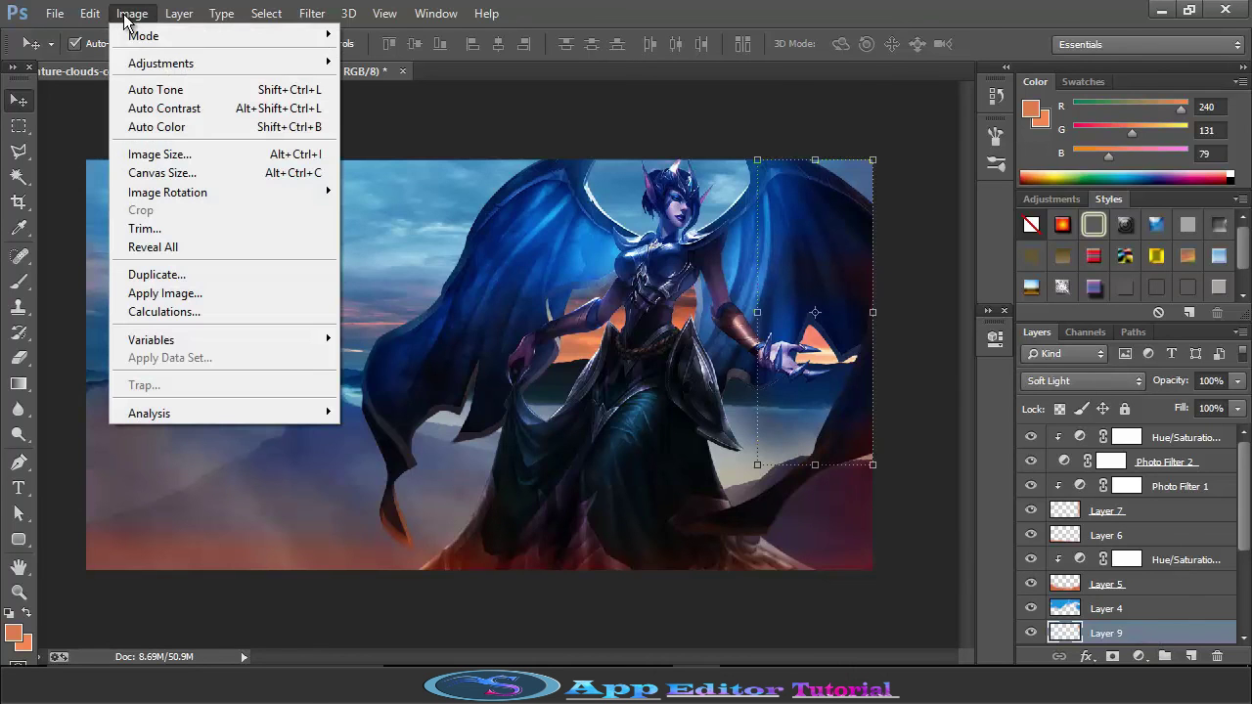
pyautogui.moveTo(294, 61)
pyautogui.click(411, 163)
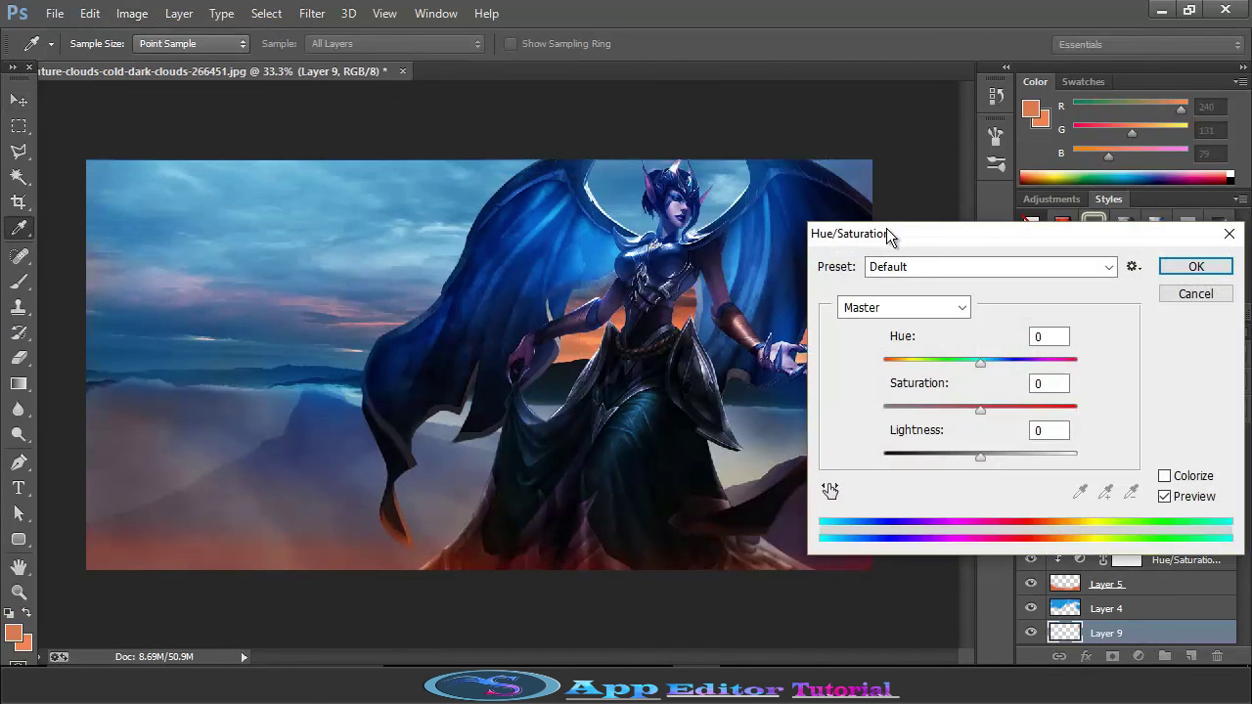
pyautogui.moveTo(903, 241); pyautogui.dragTo(226, 284)
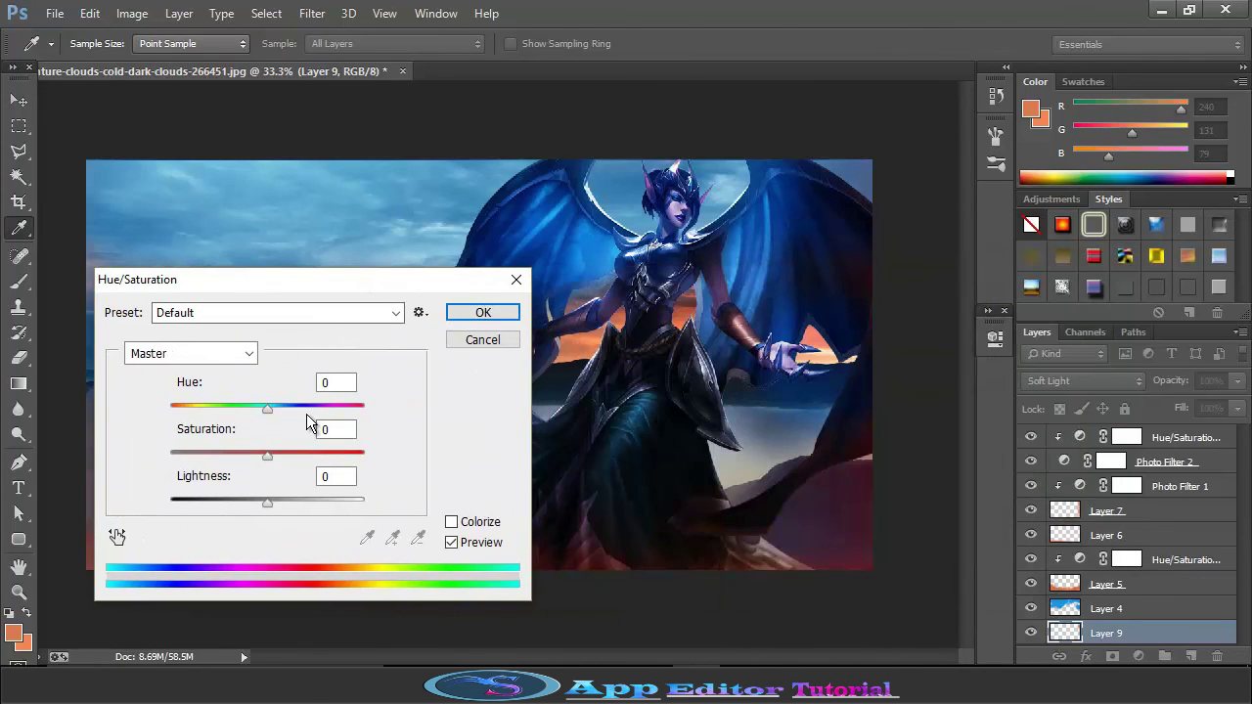
pyautogui.moveTo(311, 454); pyautogui.dragTo(322, 455)
pyautogui.moveTo(279, 408)
pyautogui.mouseDown()
pyautogui.moveTo(300, 407)
pyautogui.moveTo(272, 412)
pyautogui.mouseUp()
pyautogui.moveTo(267, 502)
pyautogui.mouseDown()
pyautogui.moveTo(255, 504)
pyautogui.moveTo(279, 501)
pyautogui.mouseUp()
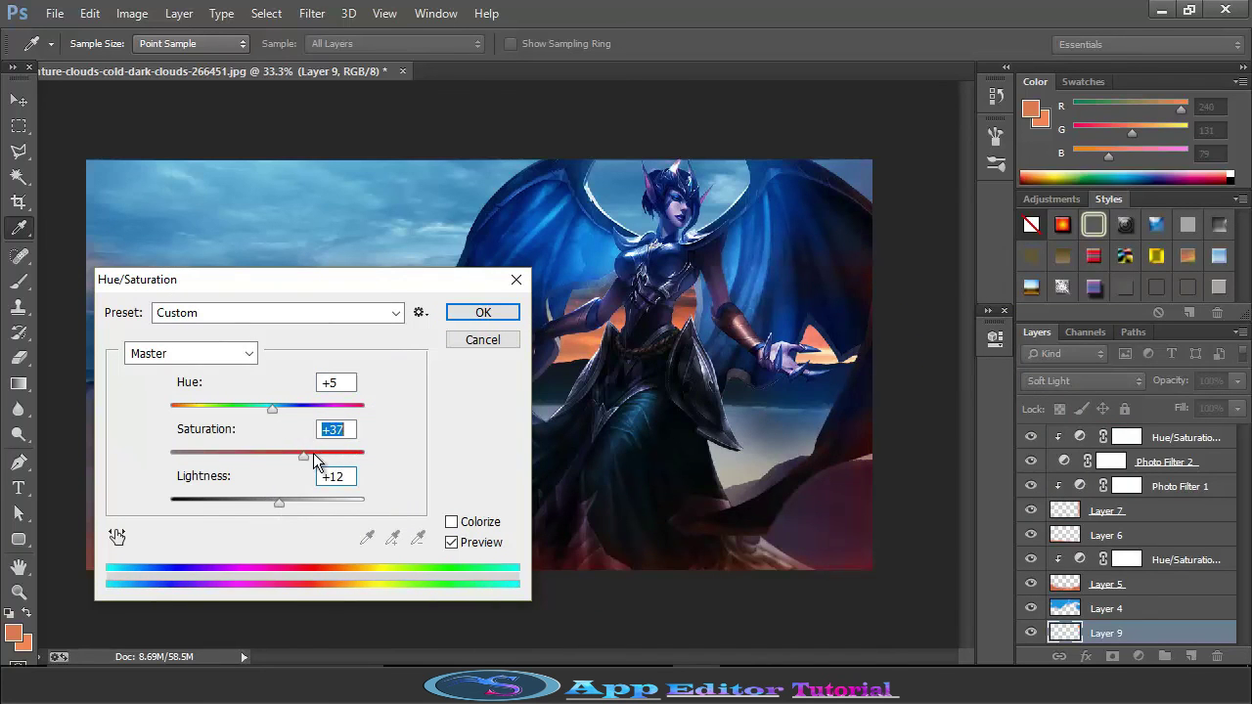
pyautogui.click(484, 312)
# - Stretch Layer 9's gradient inward from the canvas edge to 126.27% width and apply the transformation
pyautogui.press('v')
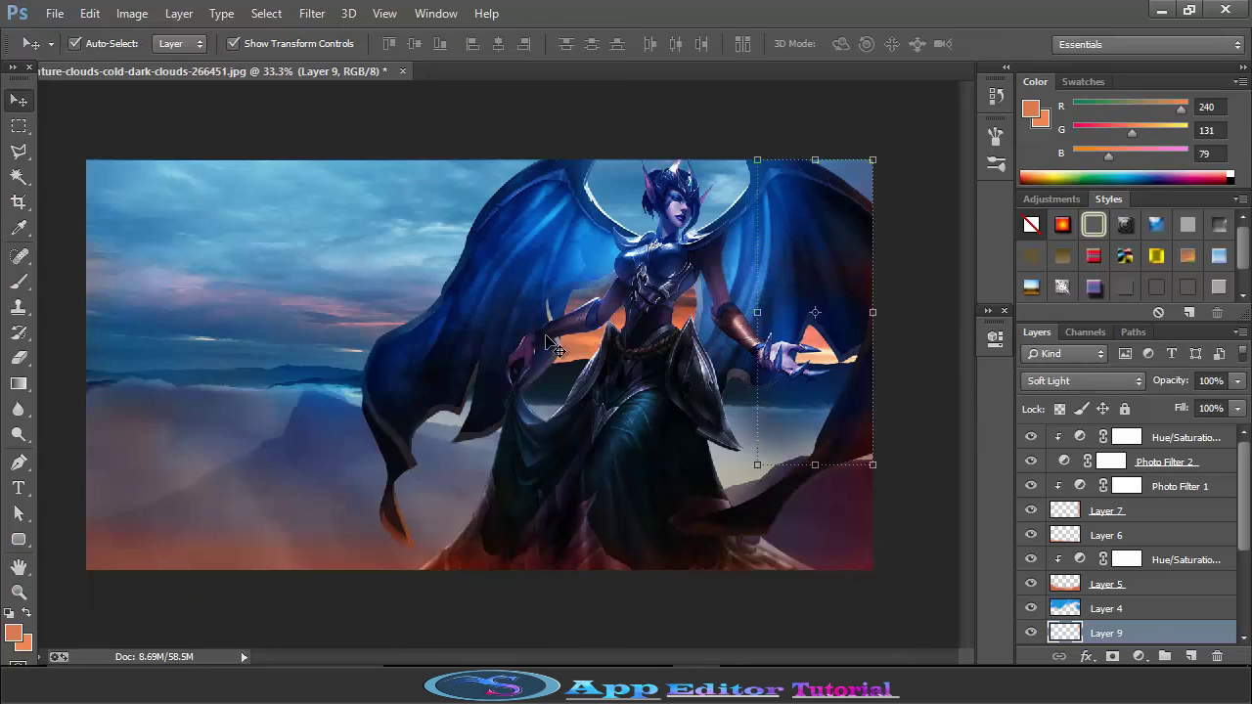
pyautogui.moveTo(757, 312); pyautogui.dragTo(729, 319)
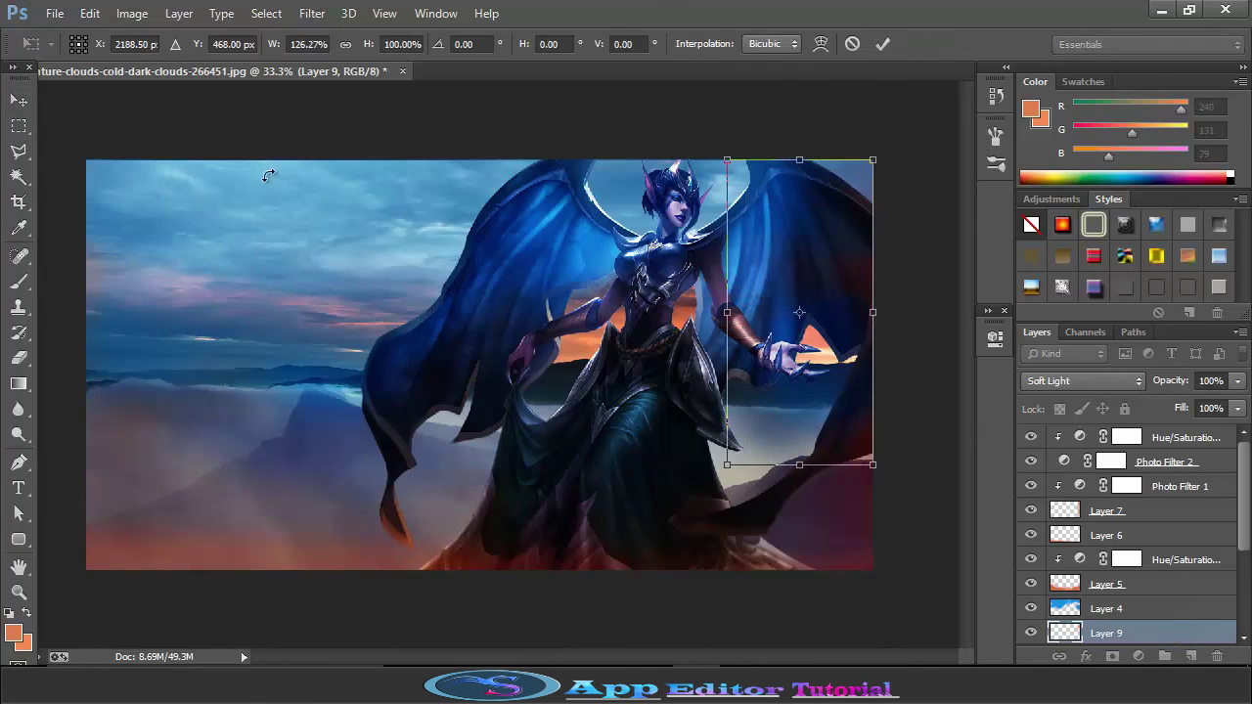
pyautogui.click(882, 43)
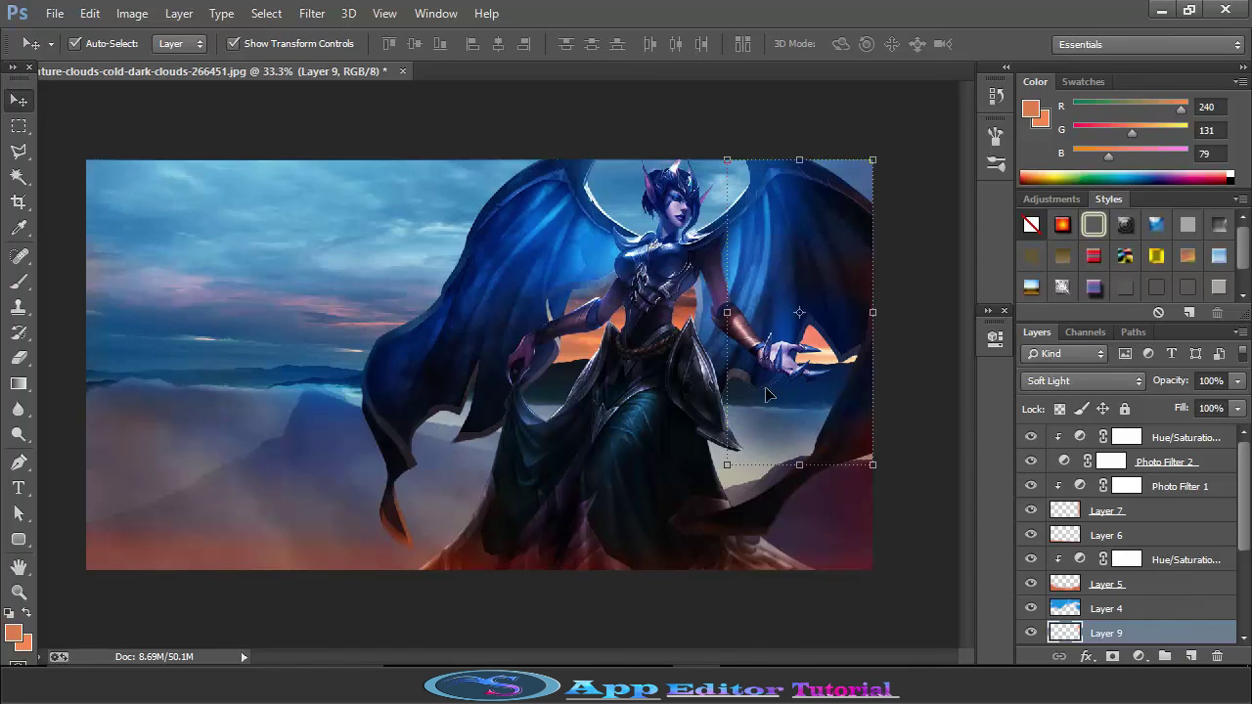